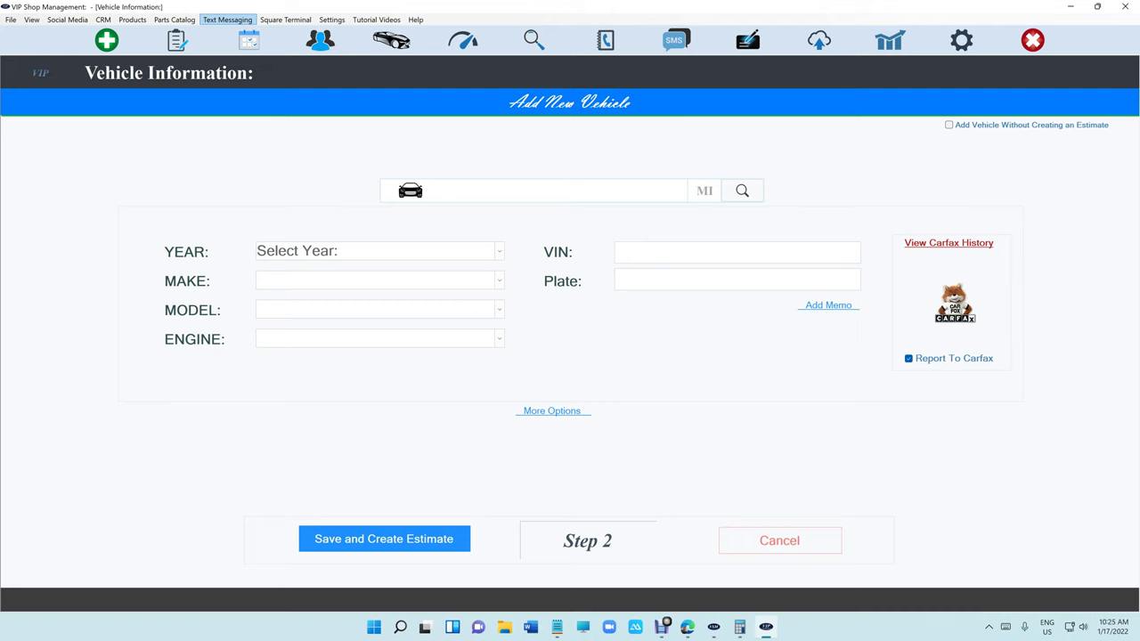
Decode the entered VIN into a 2006 Pontiac G6 GT 3.5L V6, then save the vehicle for a new estimate.
key(Return)
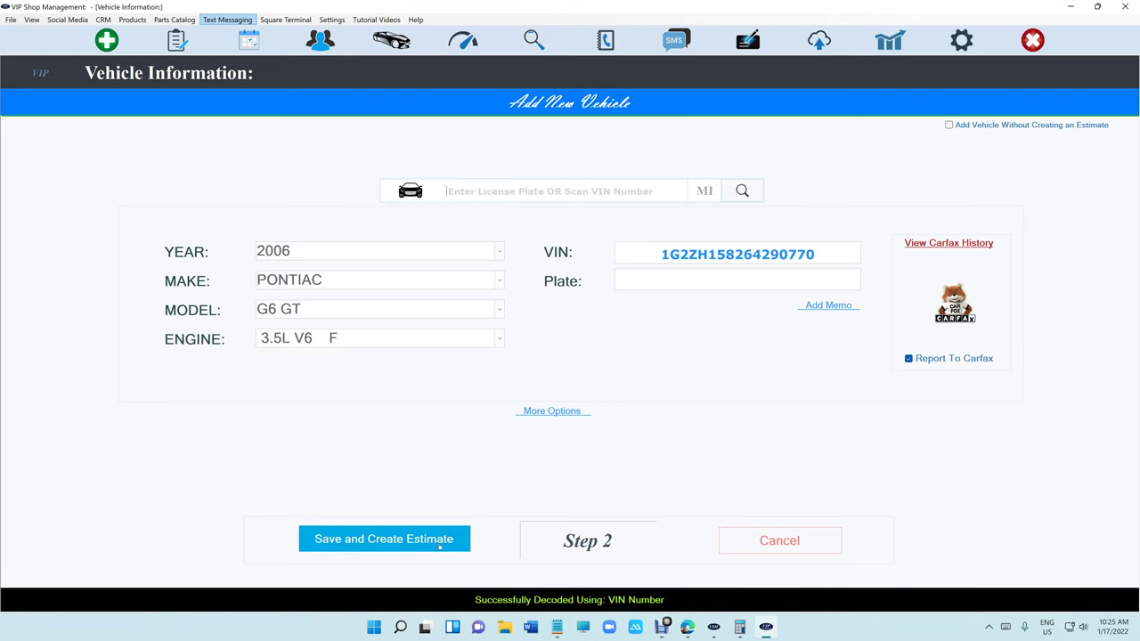
click(439, 540)
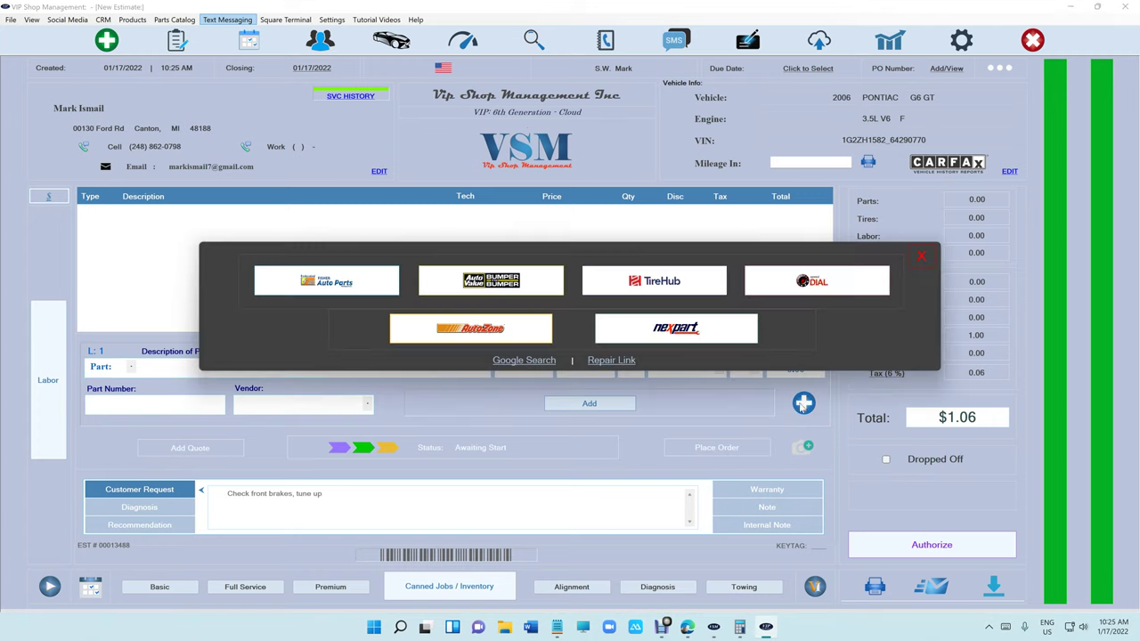
Choose AutoZone as the parts catalog for the new Pontiac G6 estimate.
click(480, 331)
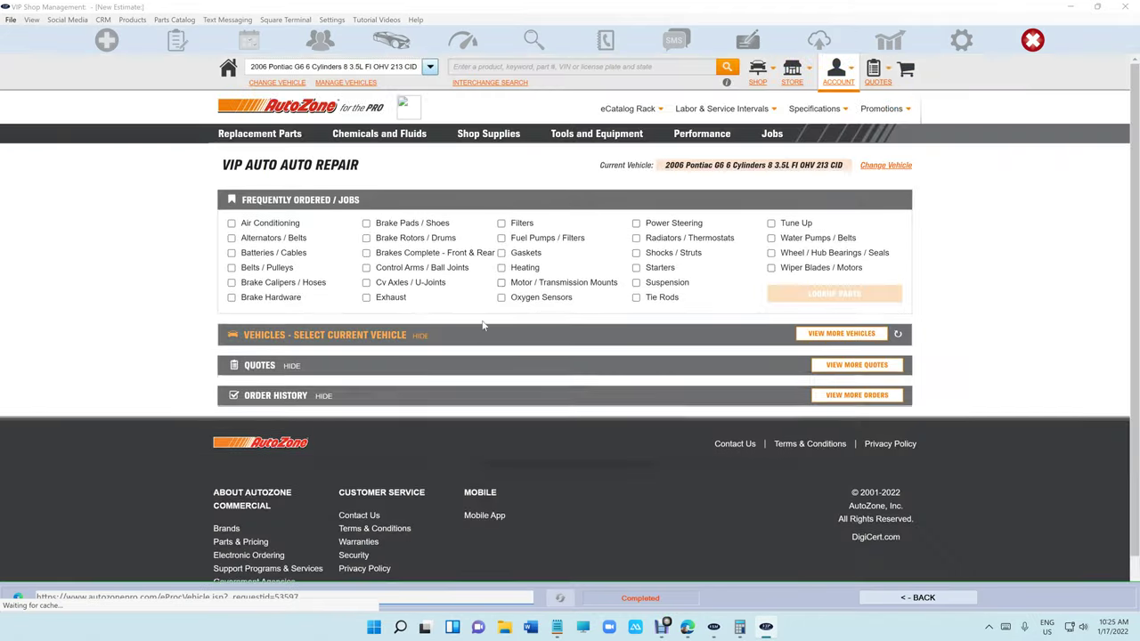
Search 'brake' and look up parts in the Brake Pads/Shoes and Brake Rotors/Drums categories.
text(brake)
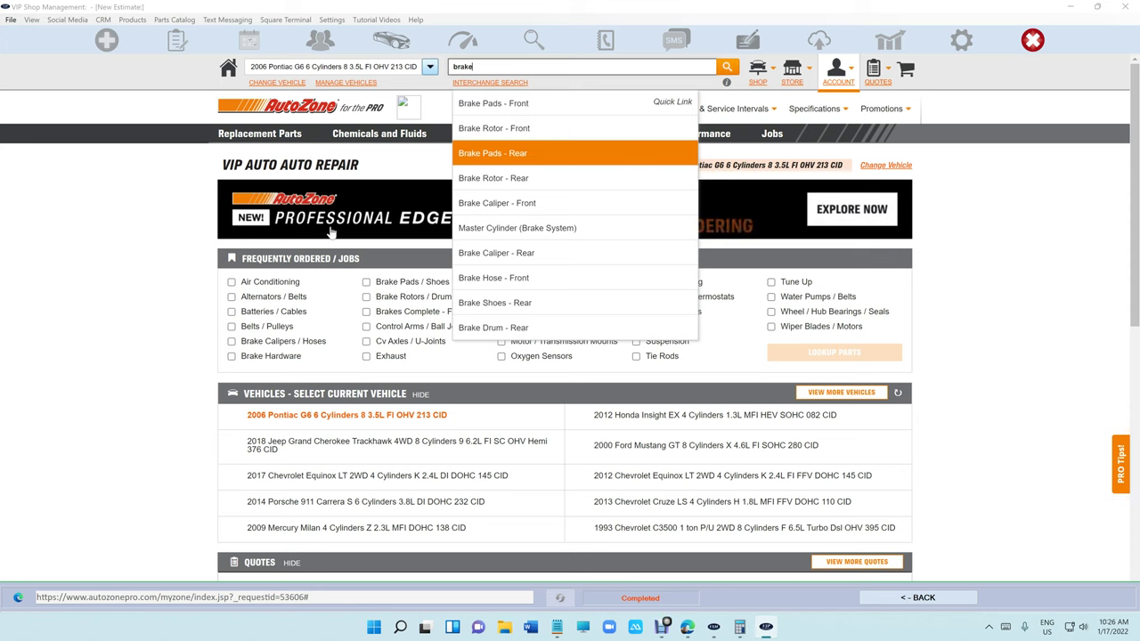
click(412, 287)
click(412, 283)
click(413, 300)
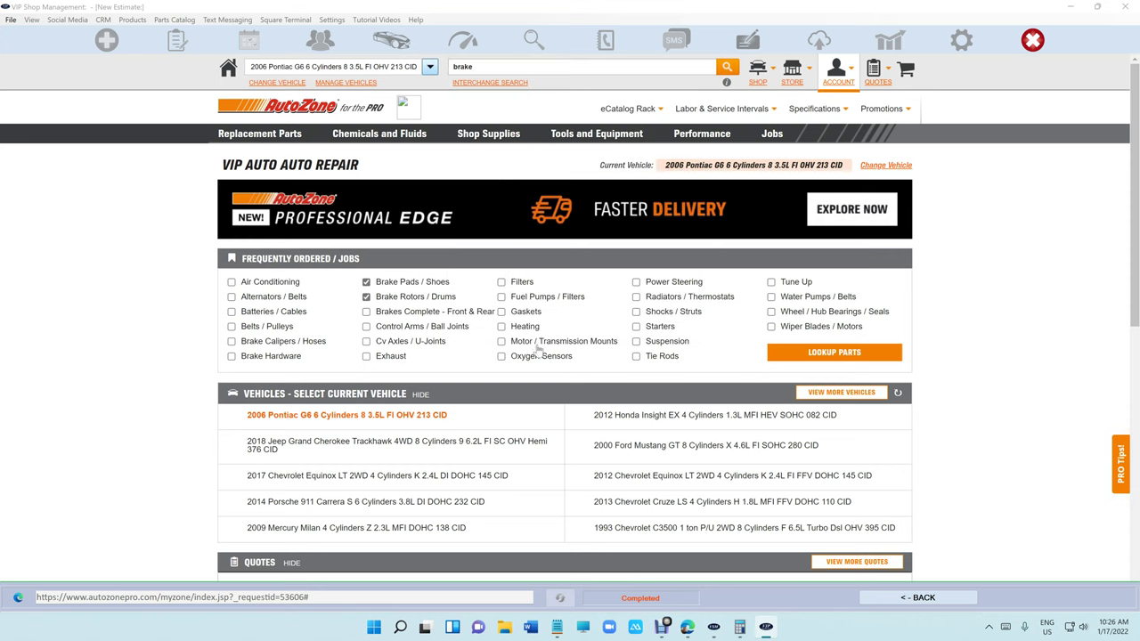
click(833, 357)
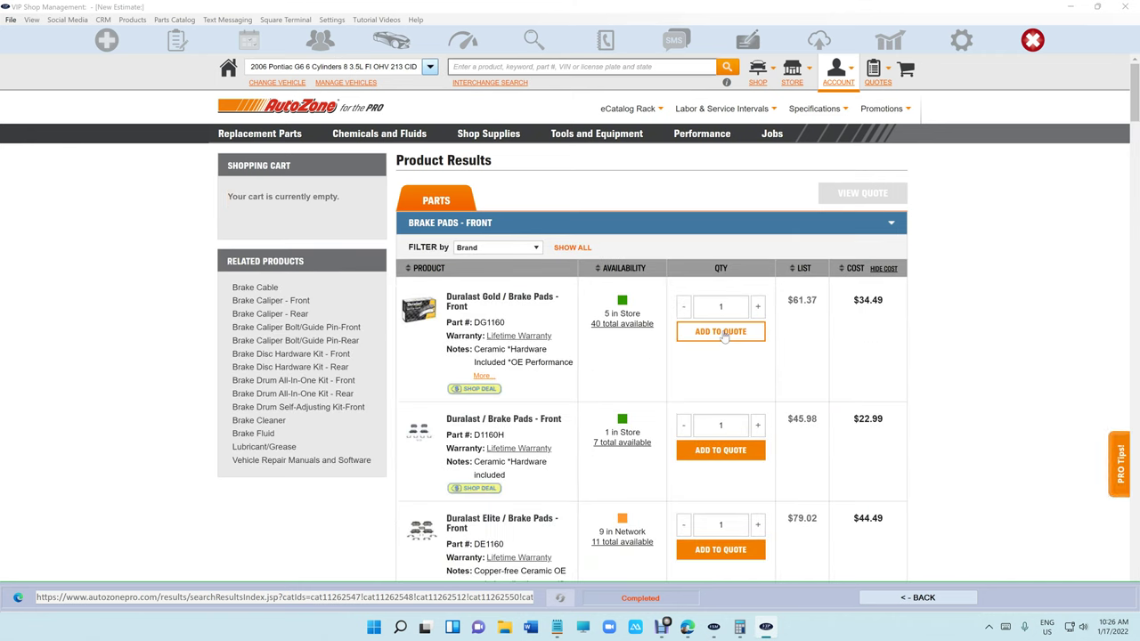
Quote Duralast Gold front pads and two Duralast front rotors, then transfer them to the estimate.
scroll(724, 334, down, 2)
scroll(724, 334, up, 2)
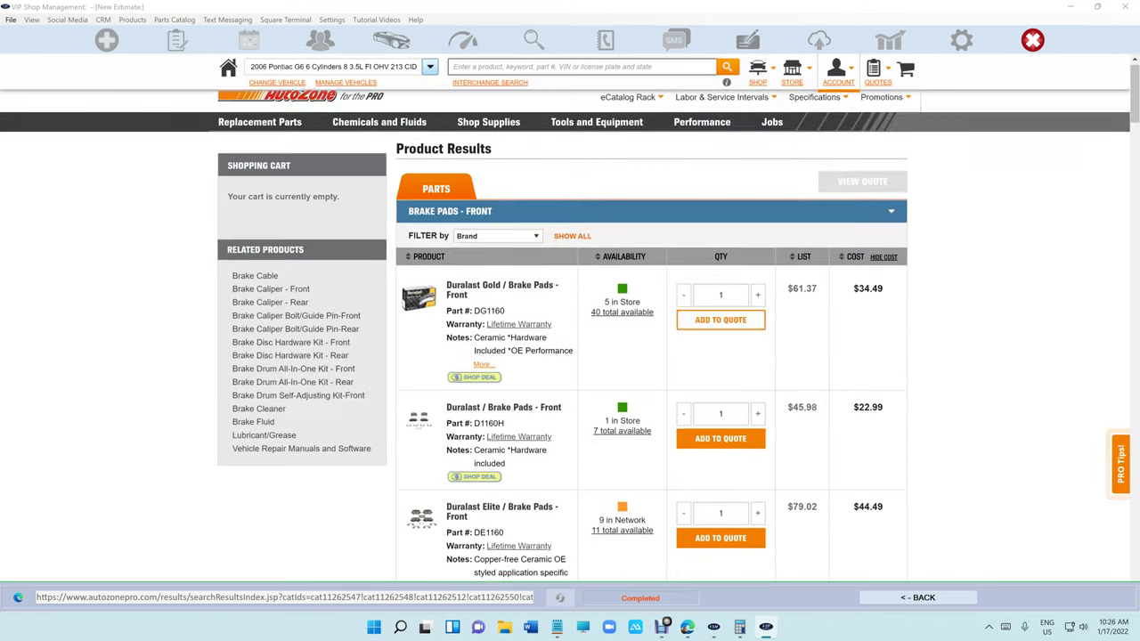
click(732, 337)
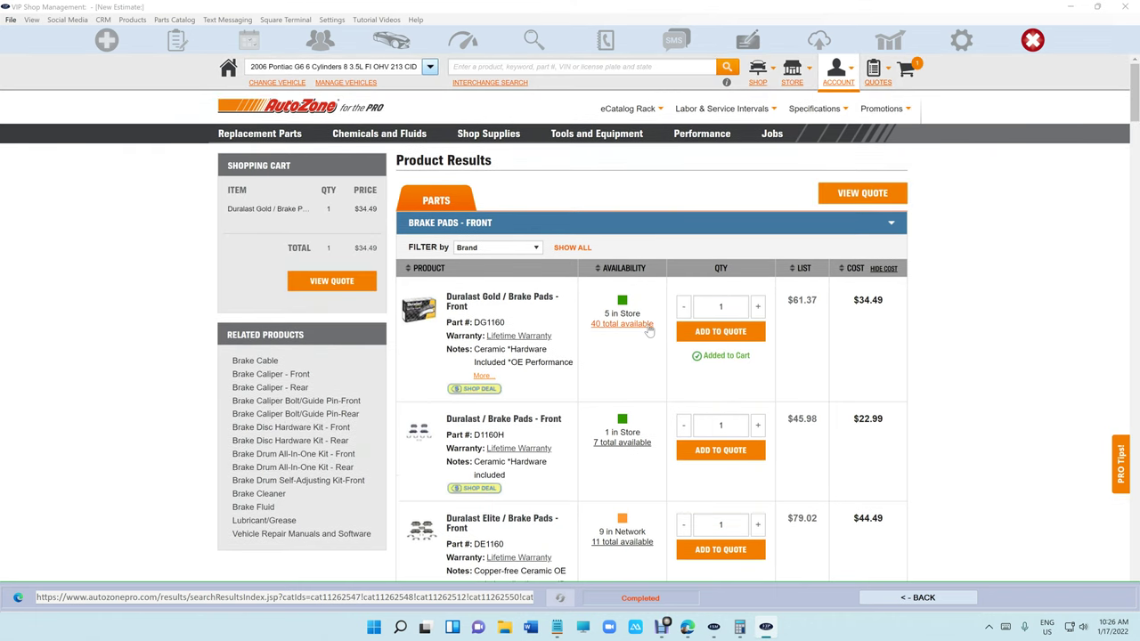
scroll(651, 330, down, 10)
scroll(651, 331, down, 15)
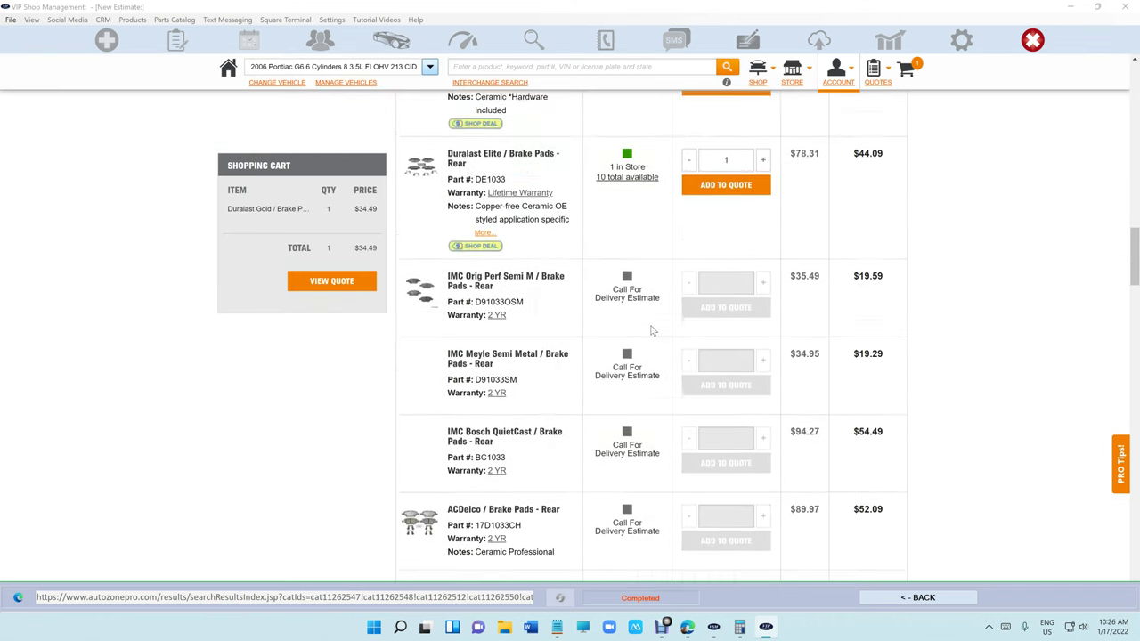
scroll(653, 331, down, 4)
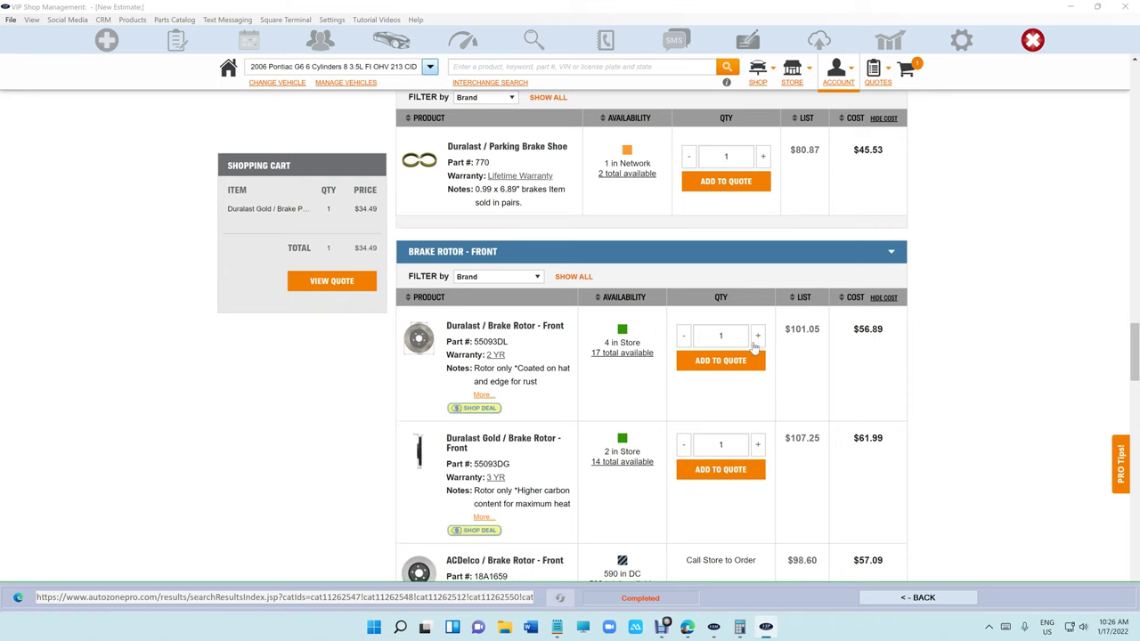
click(757, 335)
click(738, 367)
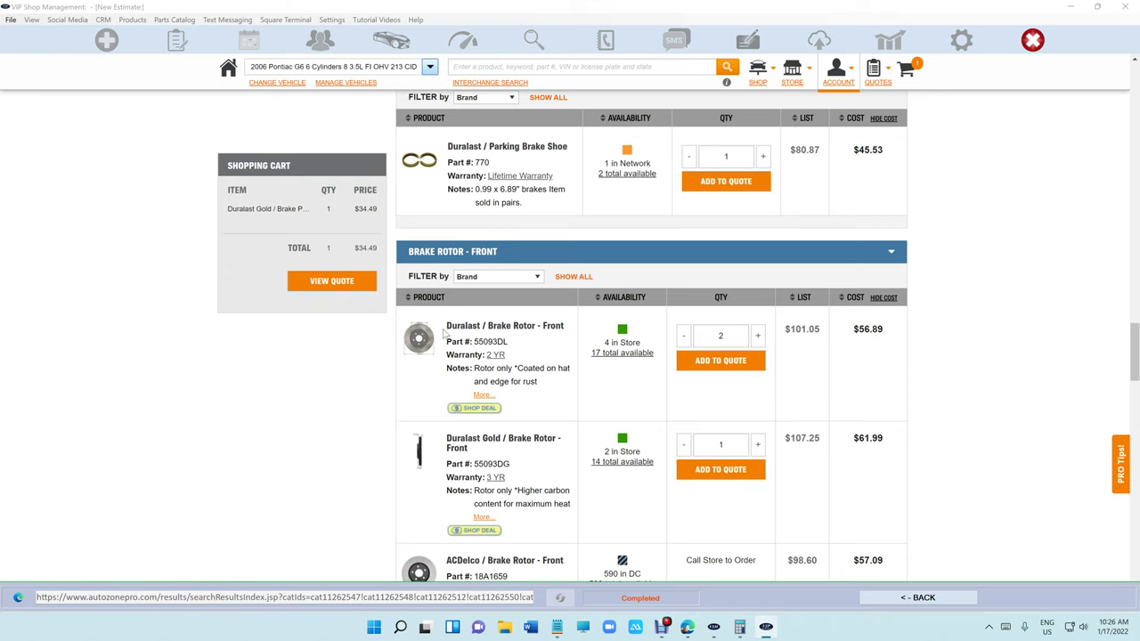
click(332, 293)
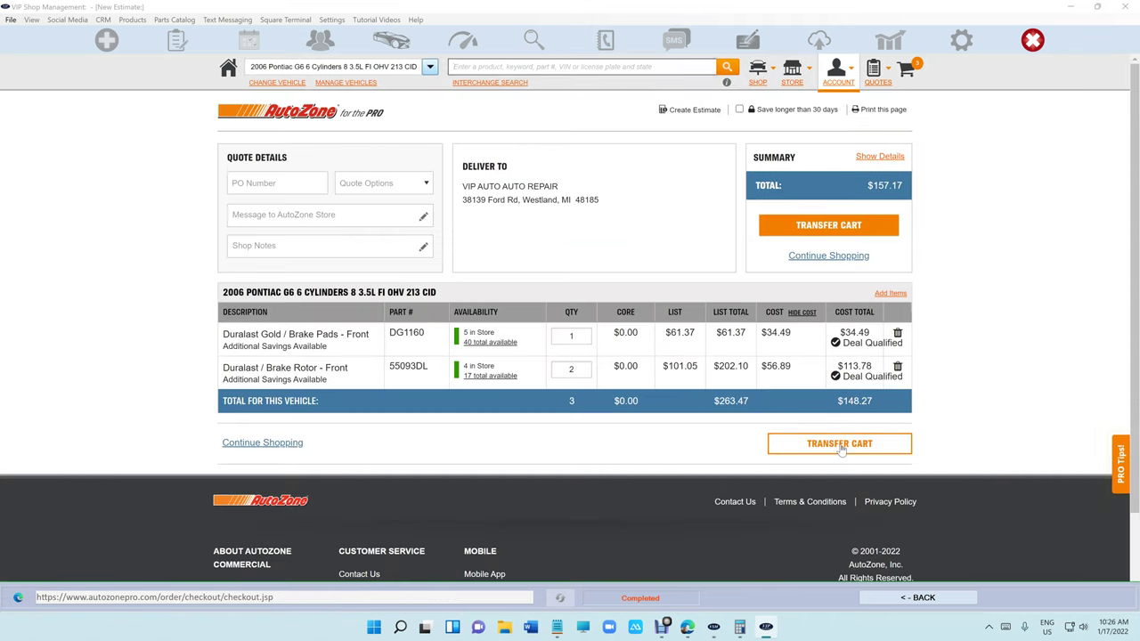
click(840, 448)
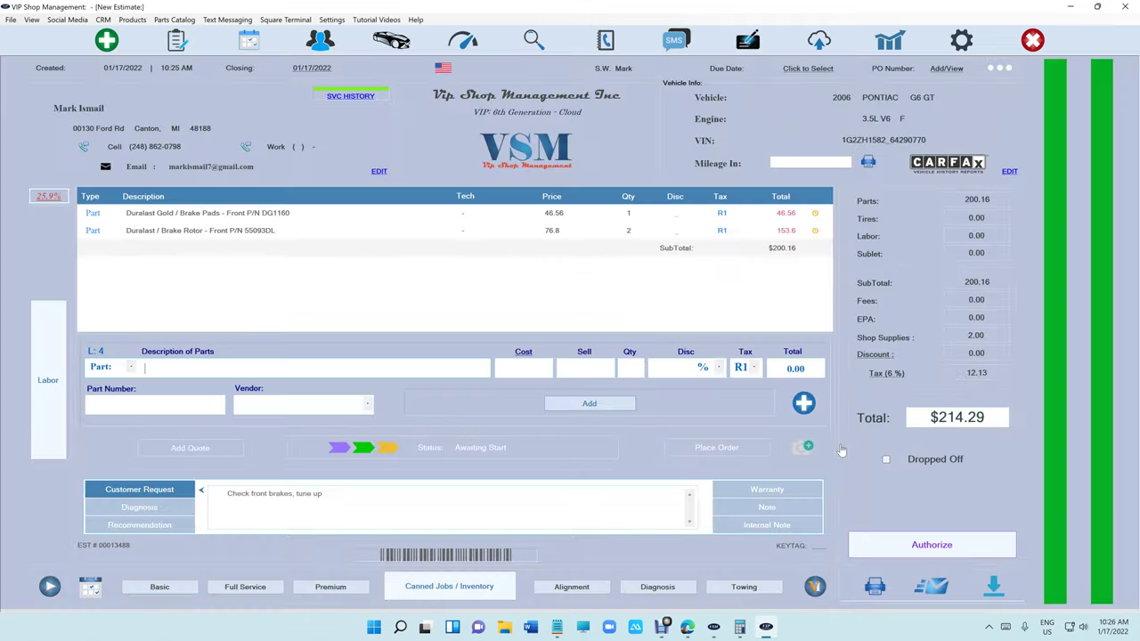
Add a 'Brake Pads - Rotors Replace' labor line at 100.00, quantity 1.3, technician James.
click(59, 389)
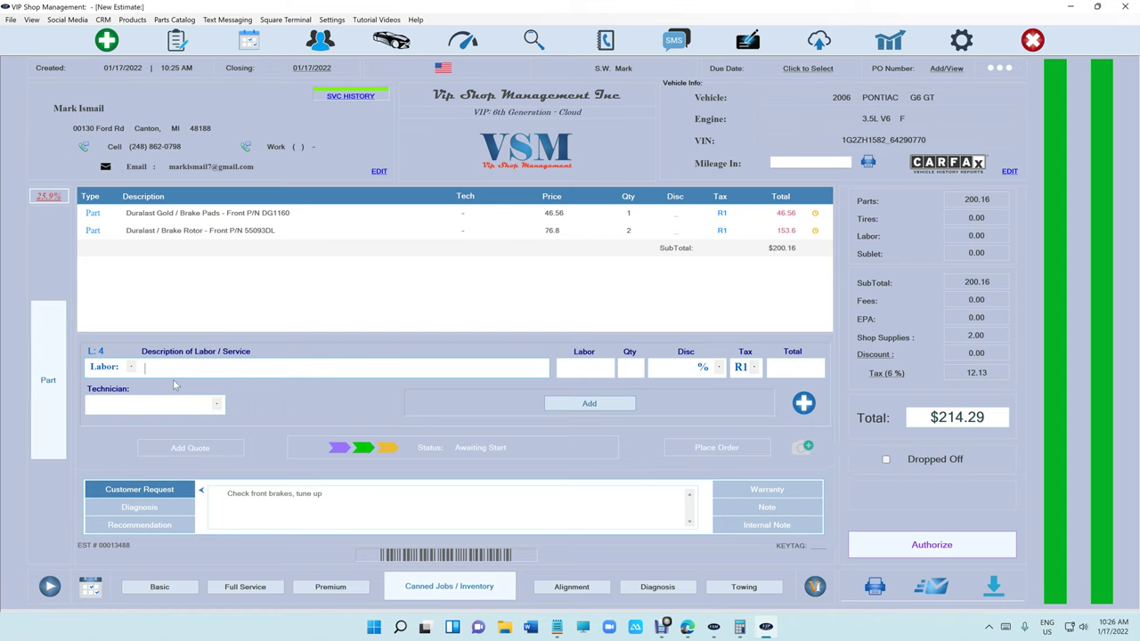
text(brake)
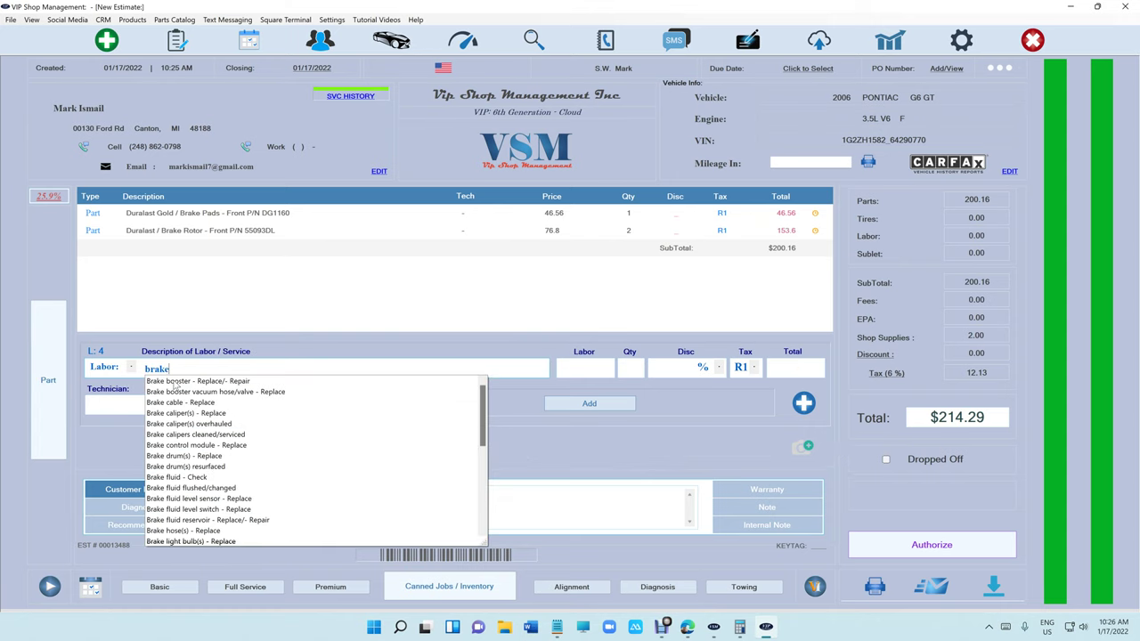
text( pad)
click(174, 383)
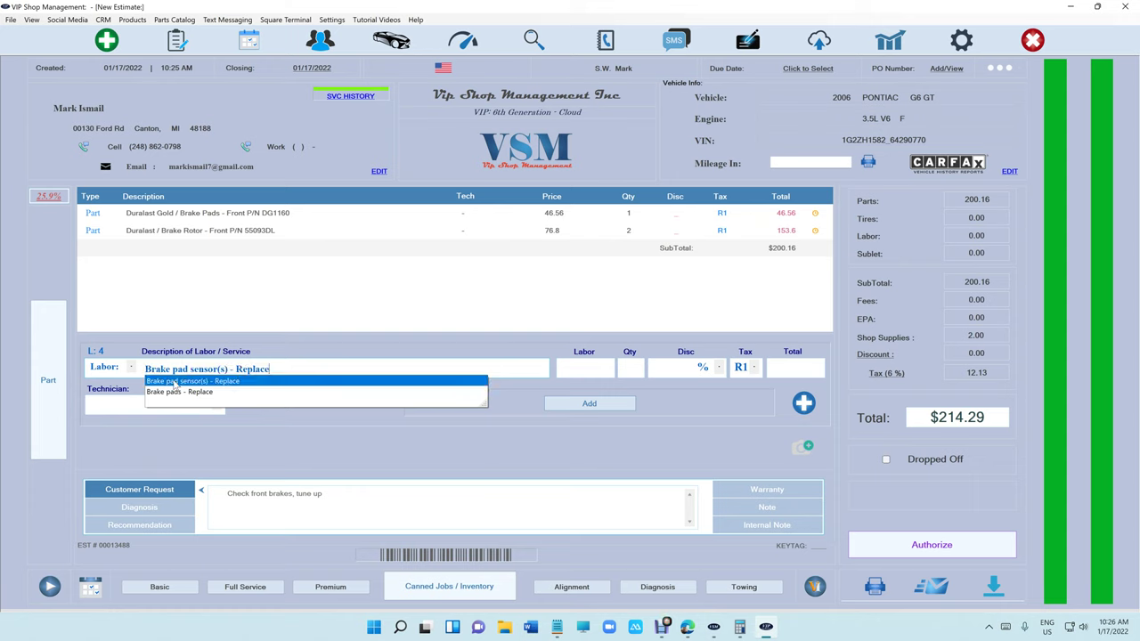
key(Down)
key(BackSpace)
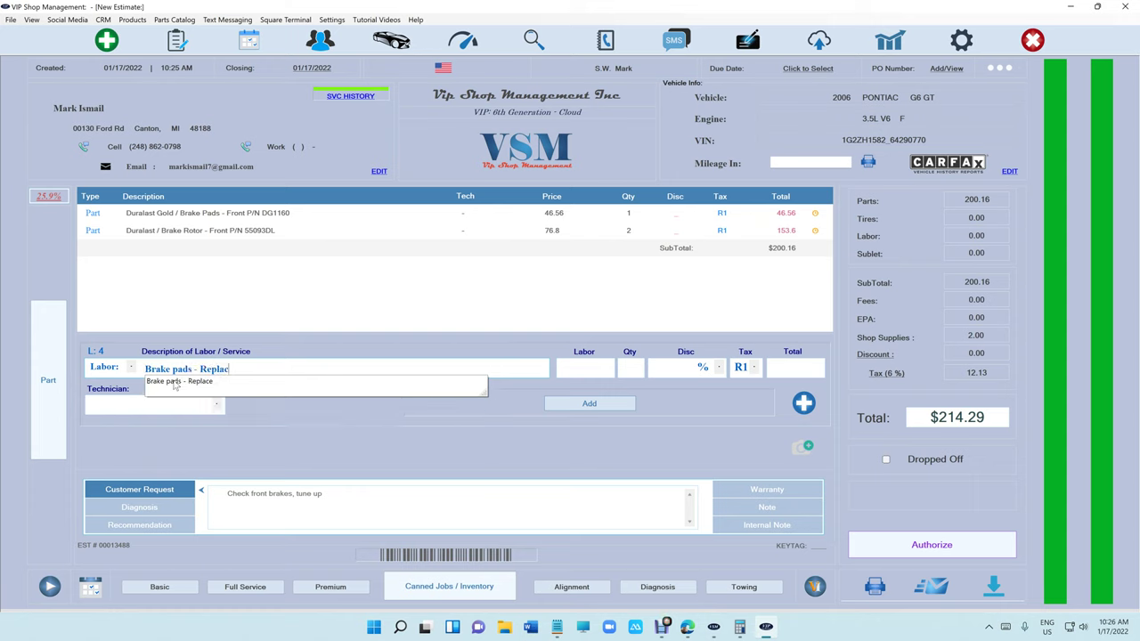
text(Rotors  R)
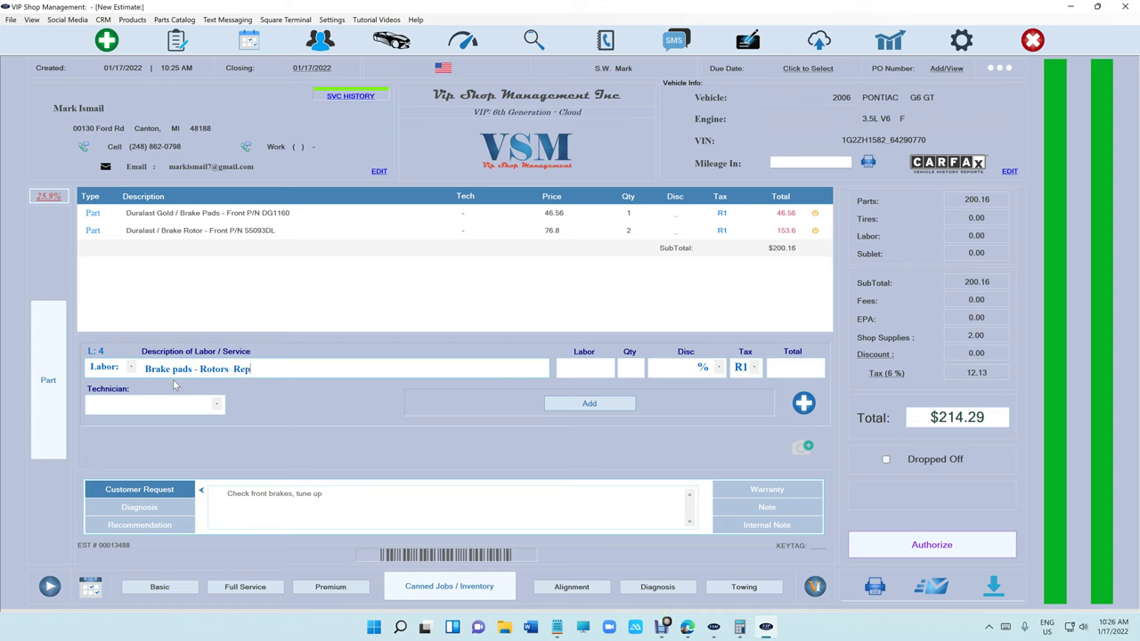
key(Tab)
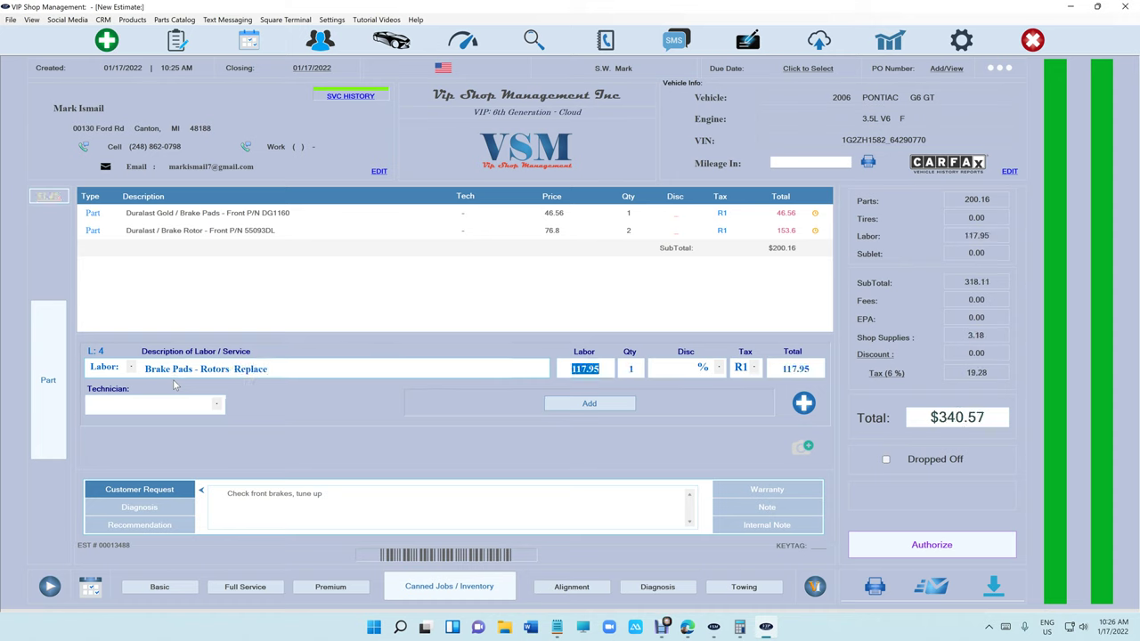
text(1)
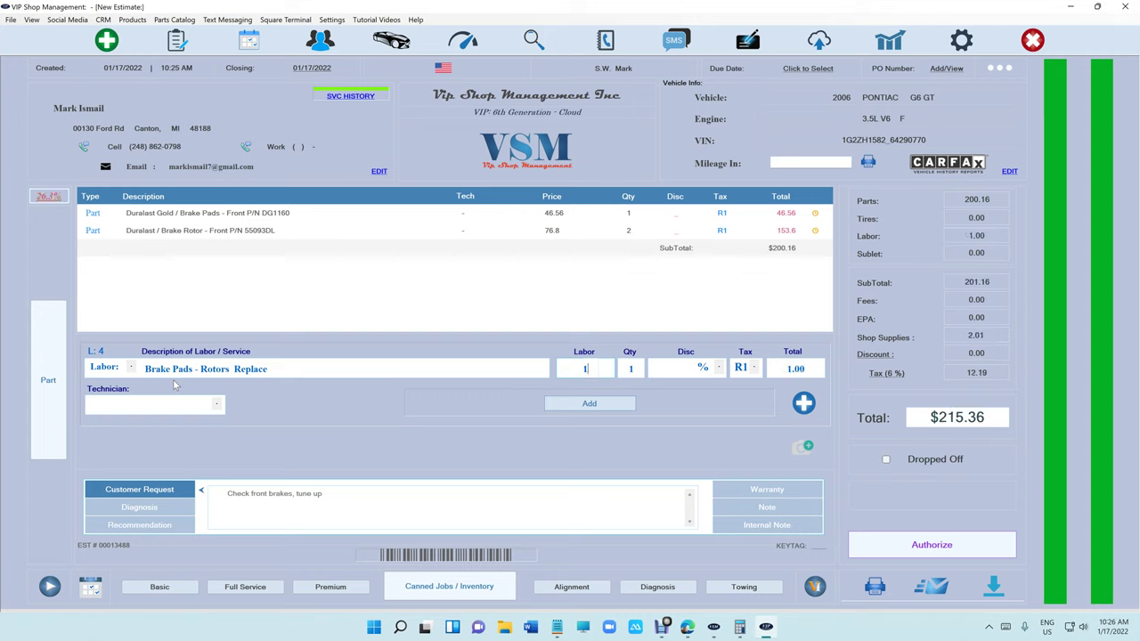
text(00)
key(Tab)
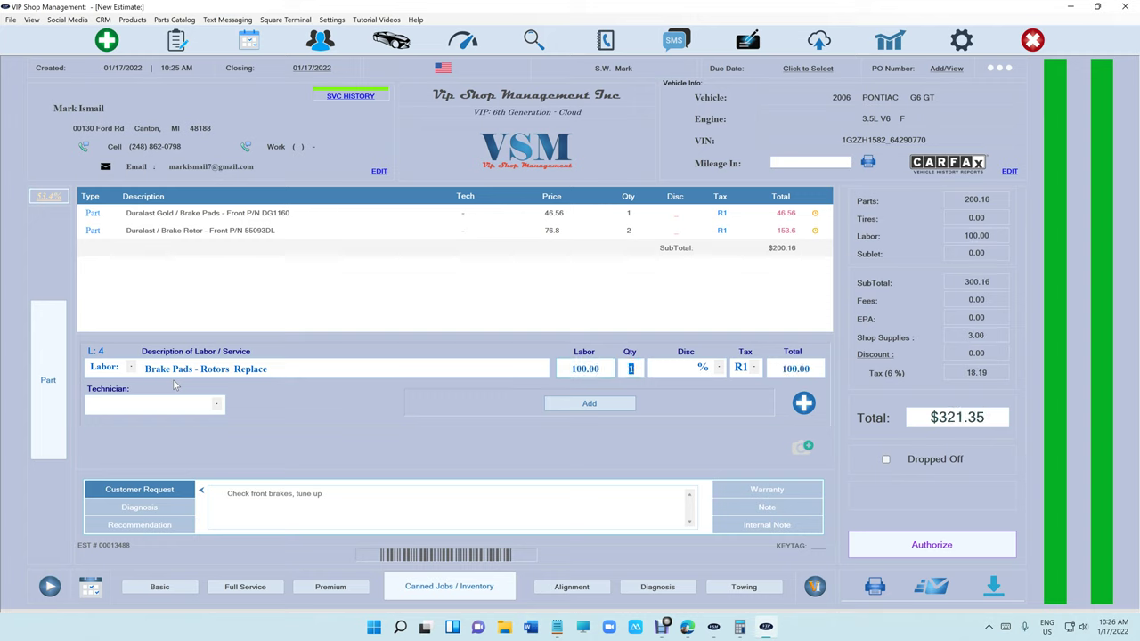
text(1.3)
click(191, 405)
click(178, 412)
click(603, 405)
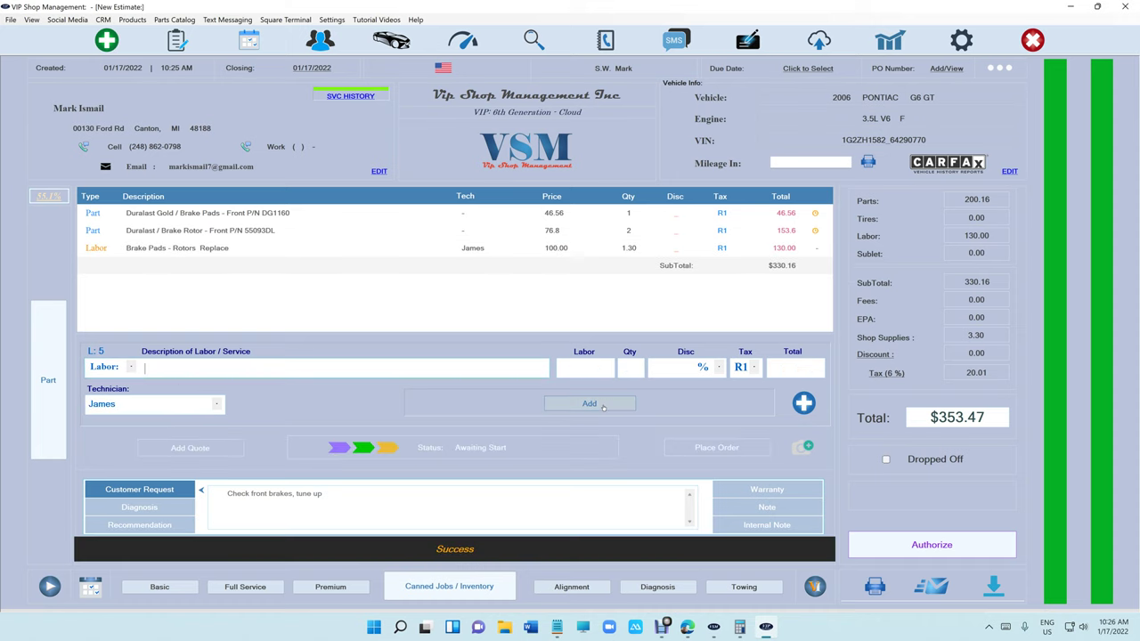
Open the Nexpart parts catalog with the A&Jay supplier.
click(803, 404)
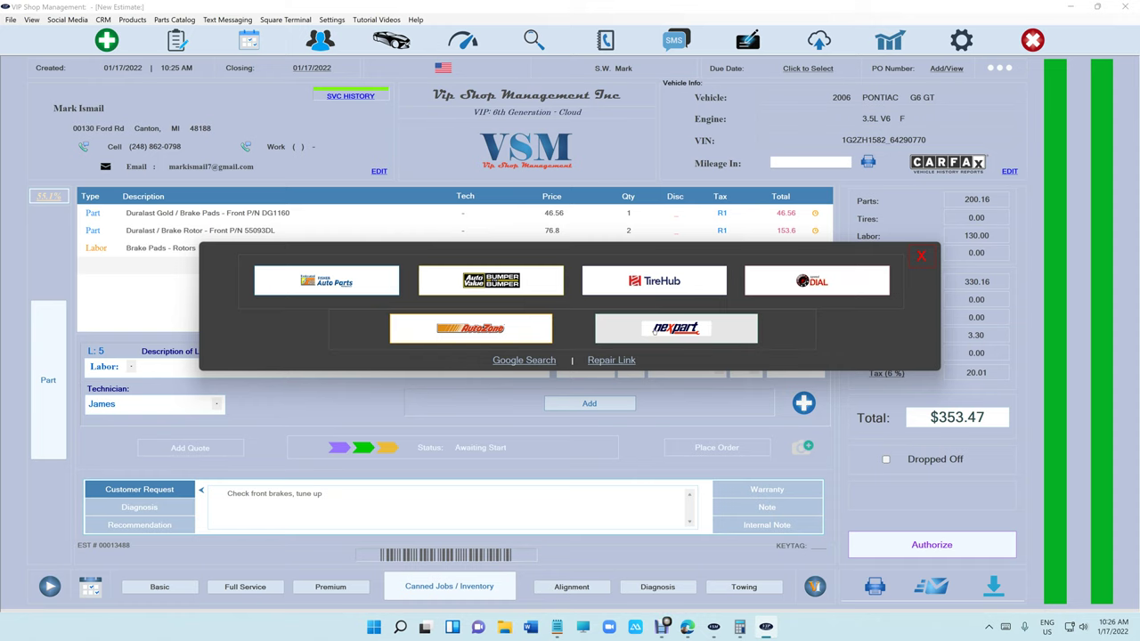
click(655, 330)
click(490, 258)
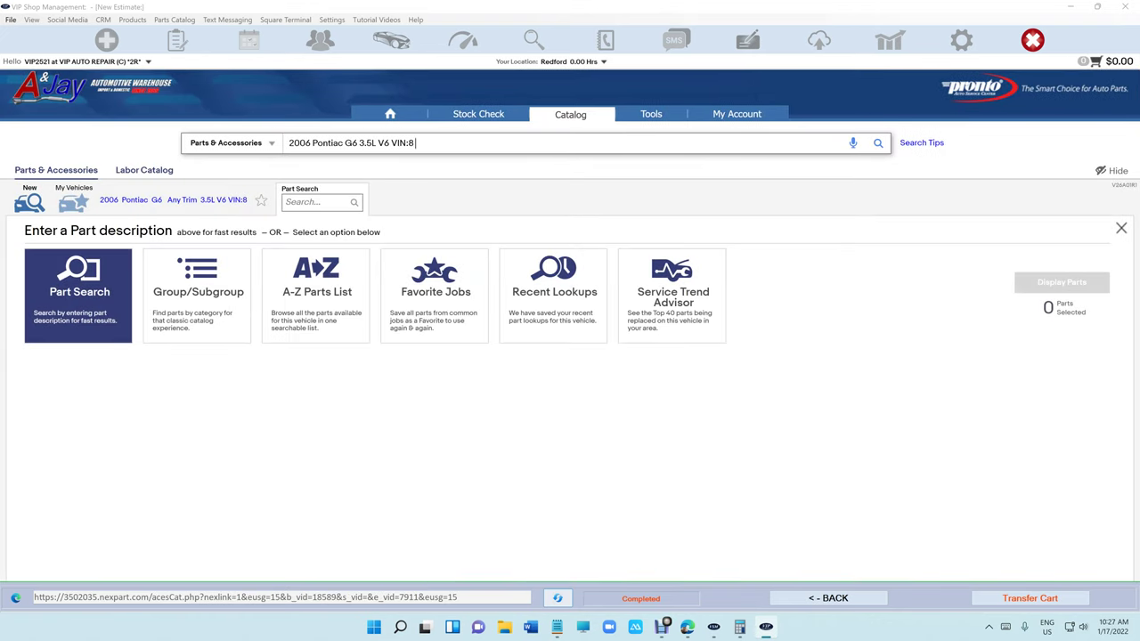
Add ACDelco Rapidfire spark plugs and their replacement labor to the Nexpart cart.
text(spar)
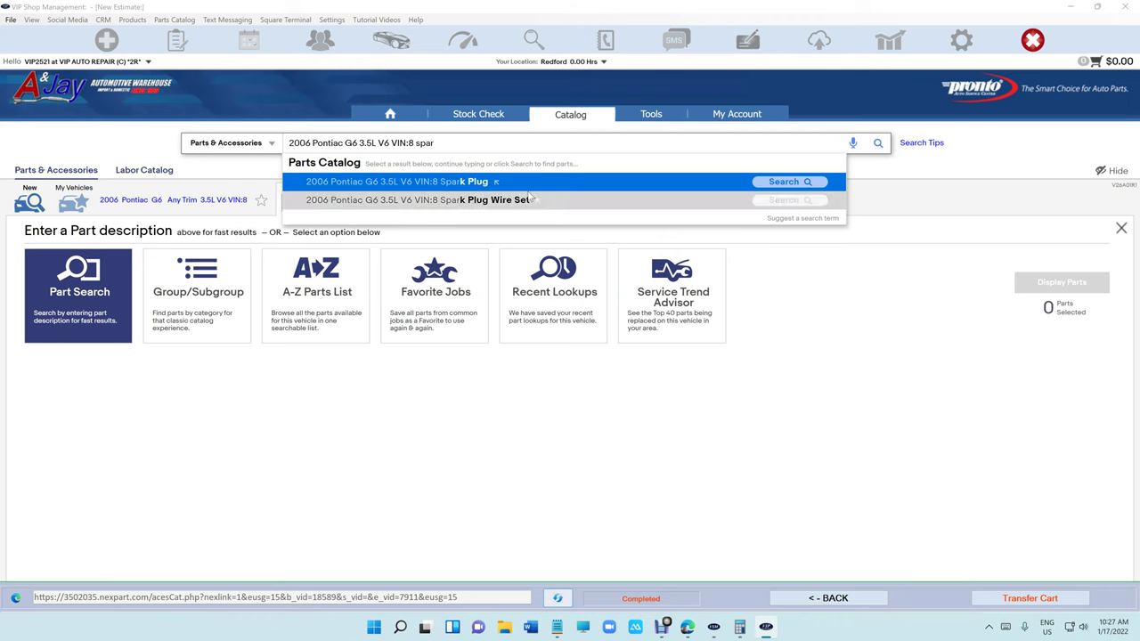
click(514, 184)
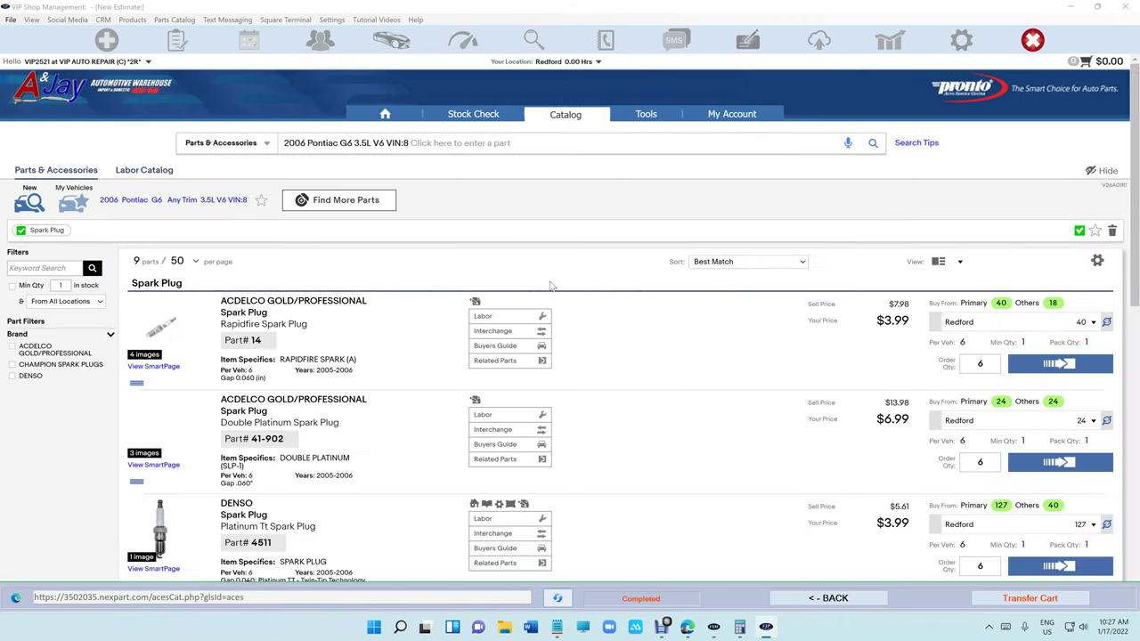
click(1062, 372)
click(539, 316)
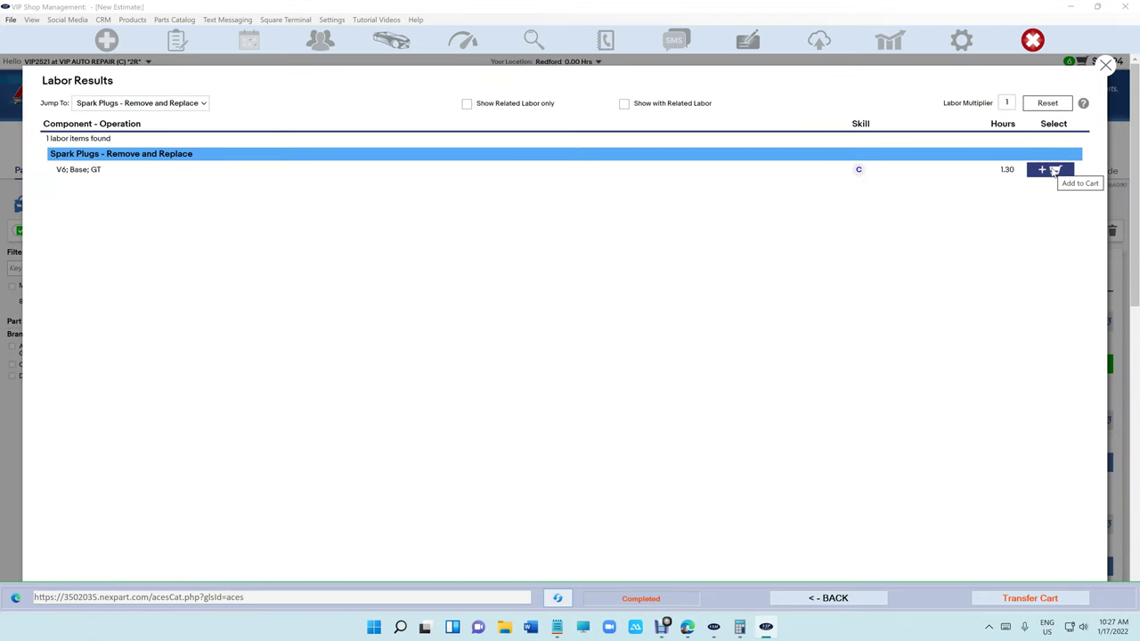
click(1051, 170)
click(1104, 69)
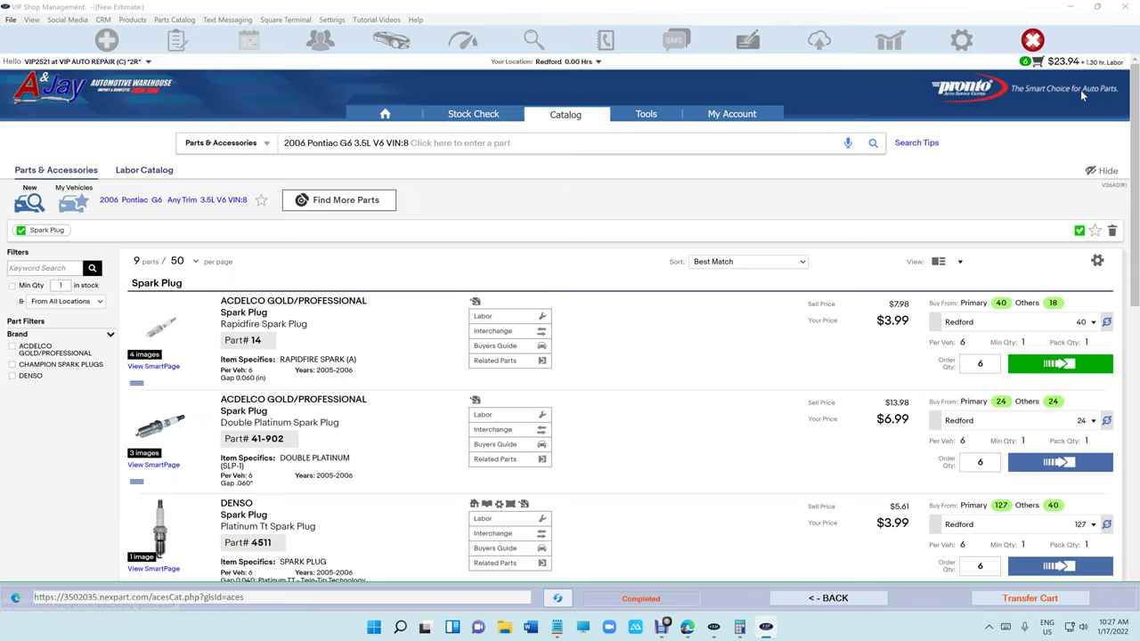
Add spark plug wire set 27728 with V6 replacement labor, then transfer the cart to the estimate.
click(411, 142)
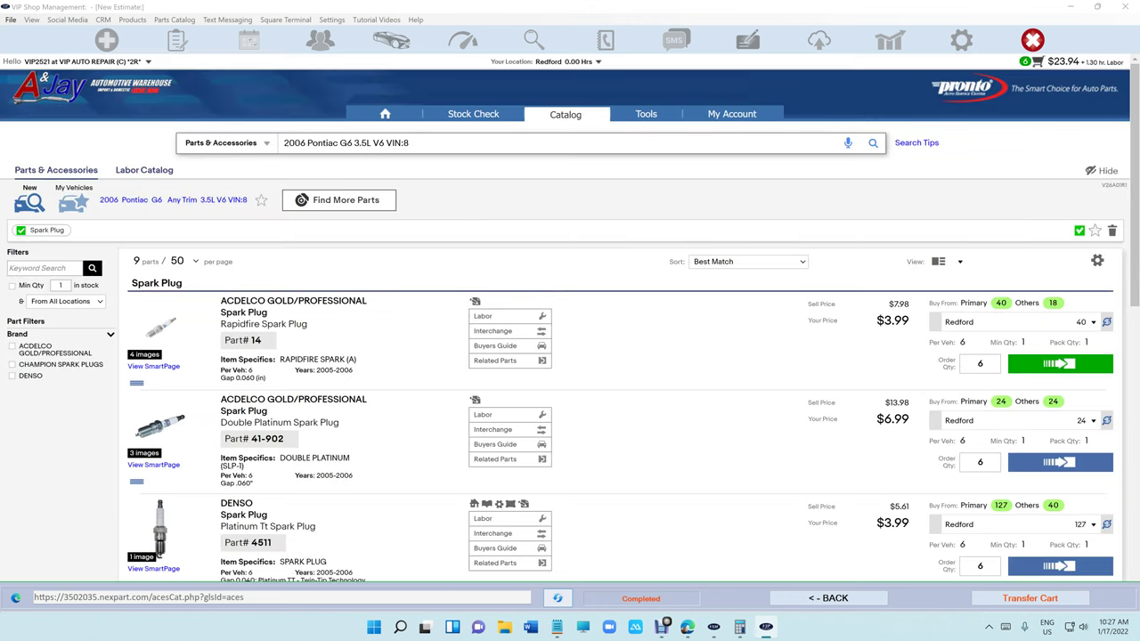
text(wire)
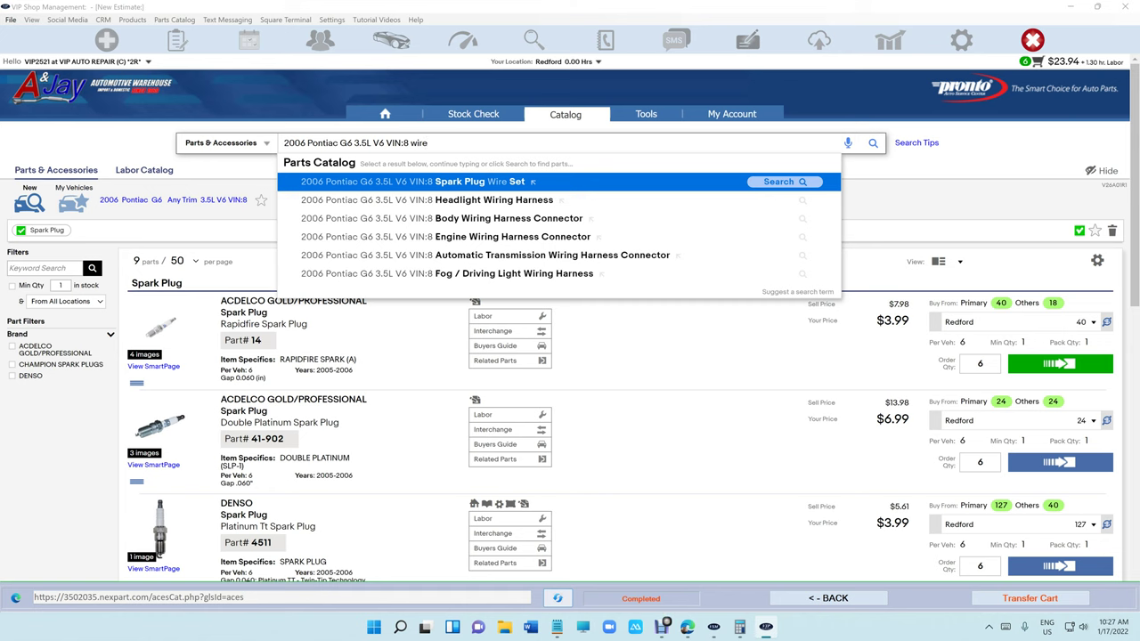
click(508, 182)
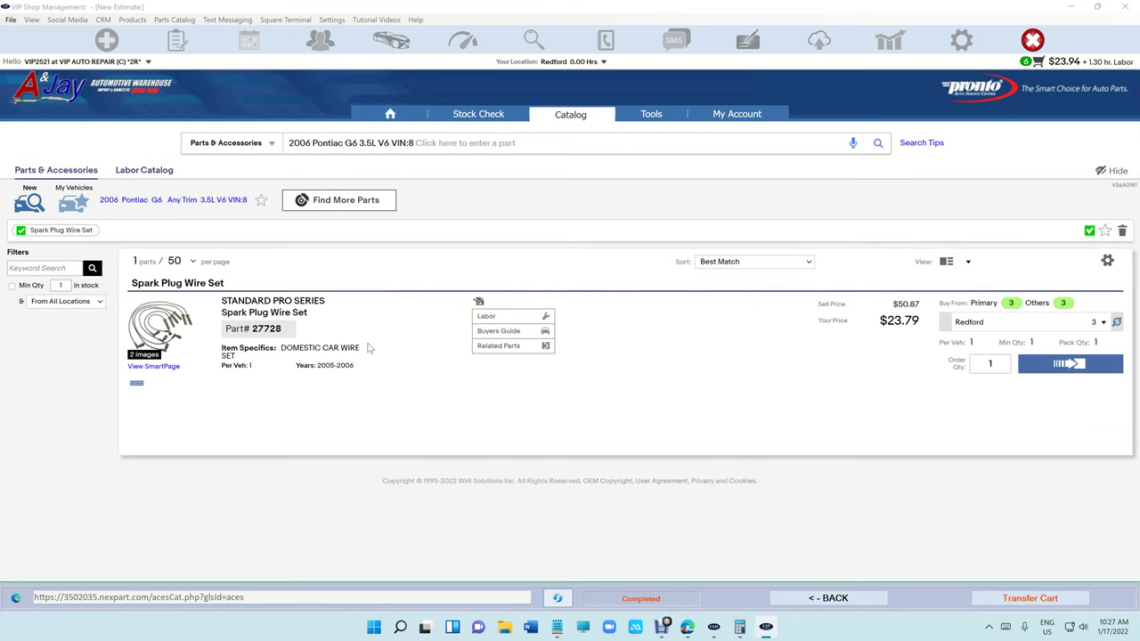
click(1044, 366)
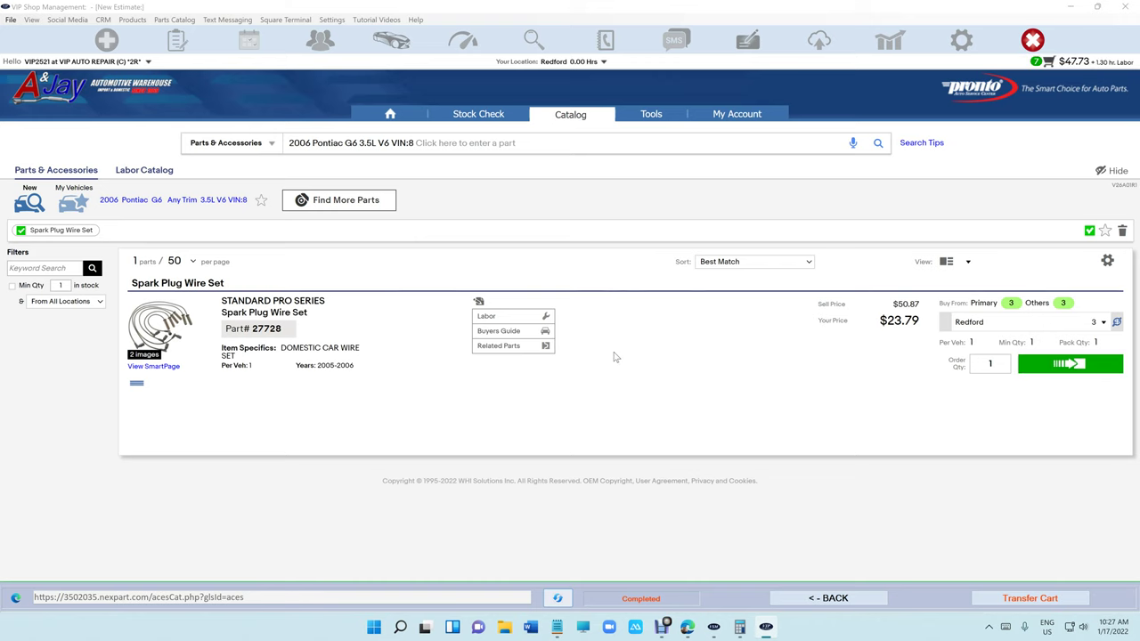
click(525, 323)
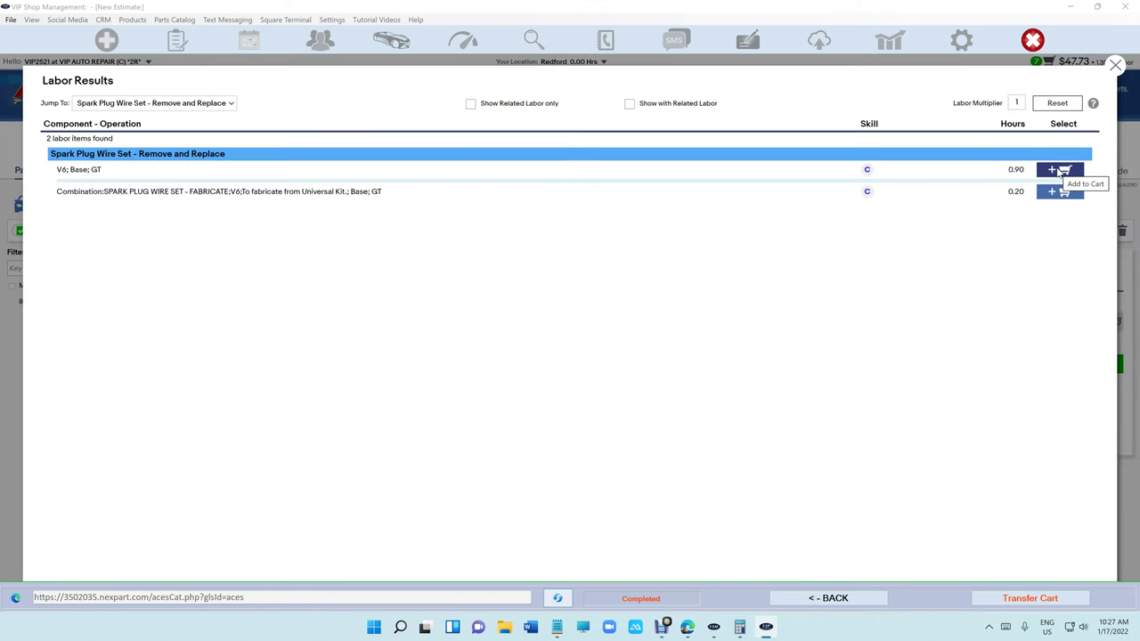
click(1060, 171)
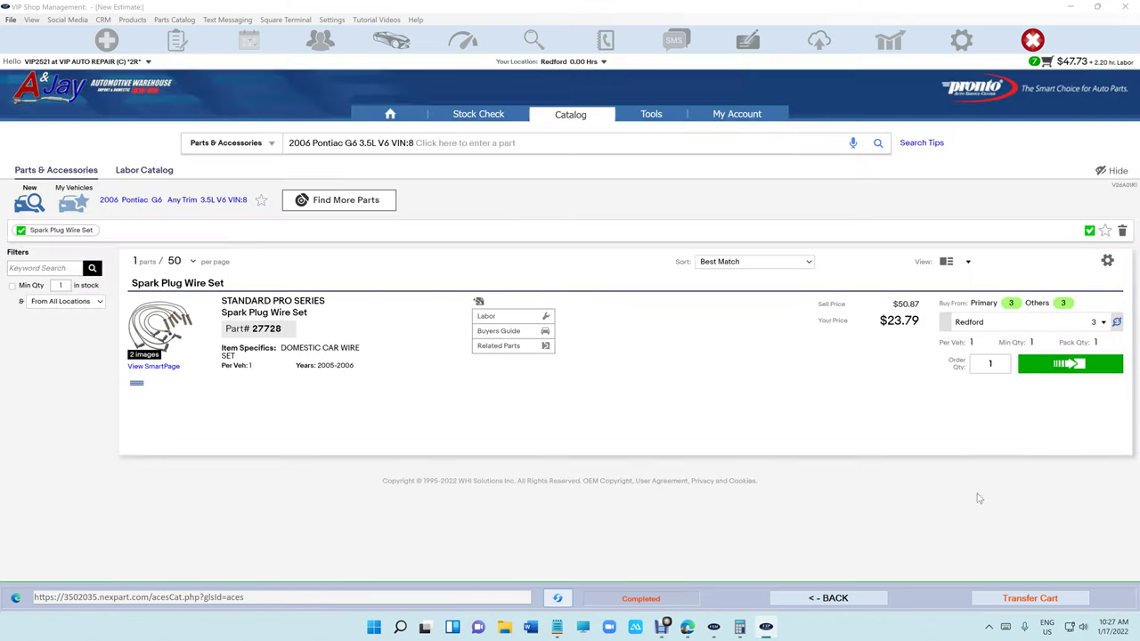
click(1017, 599)
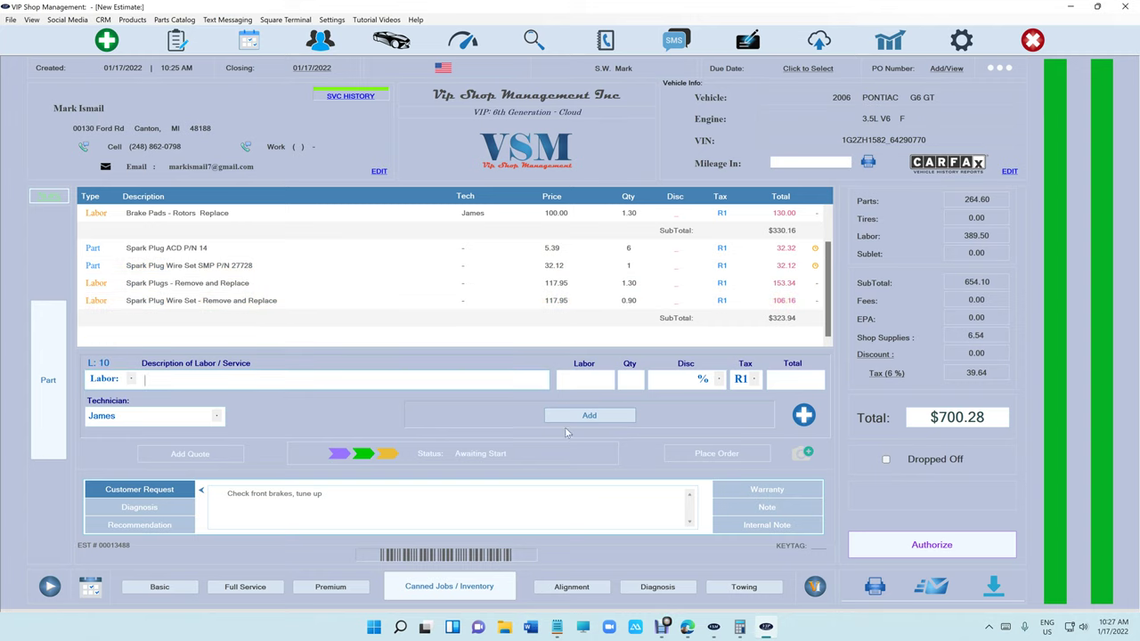
Attach inspection photos IMG_0544 and IMG_0546 from the camera roll, then close the photo viewer.
click(799, 456)
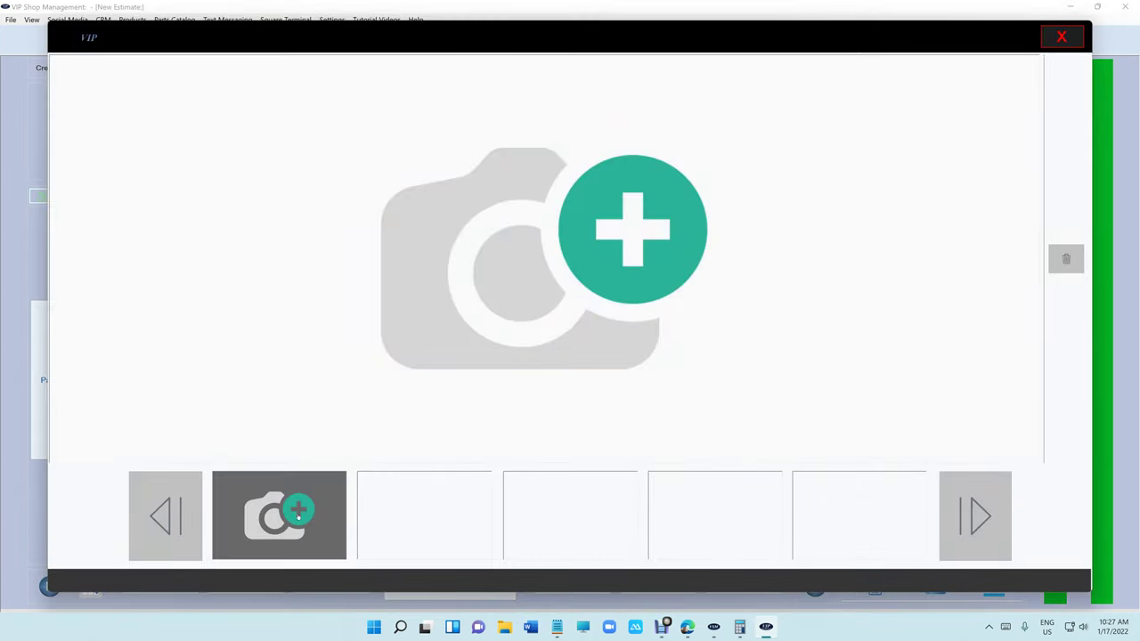
click(287, 515)
click(184, 123)
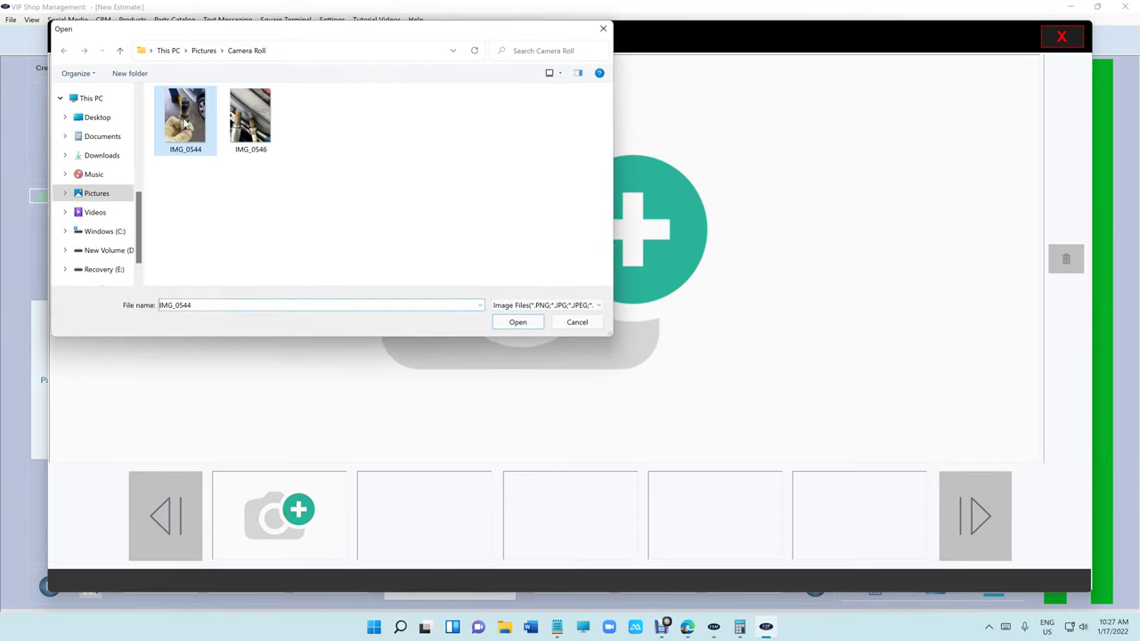
click(516, 323)
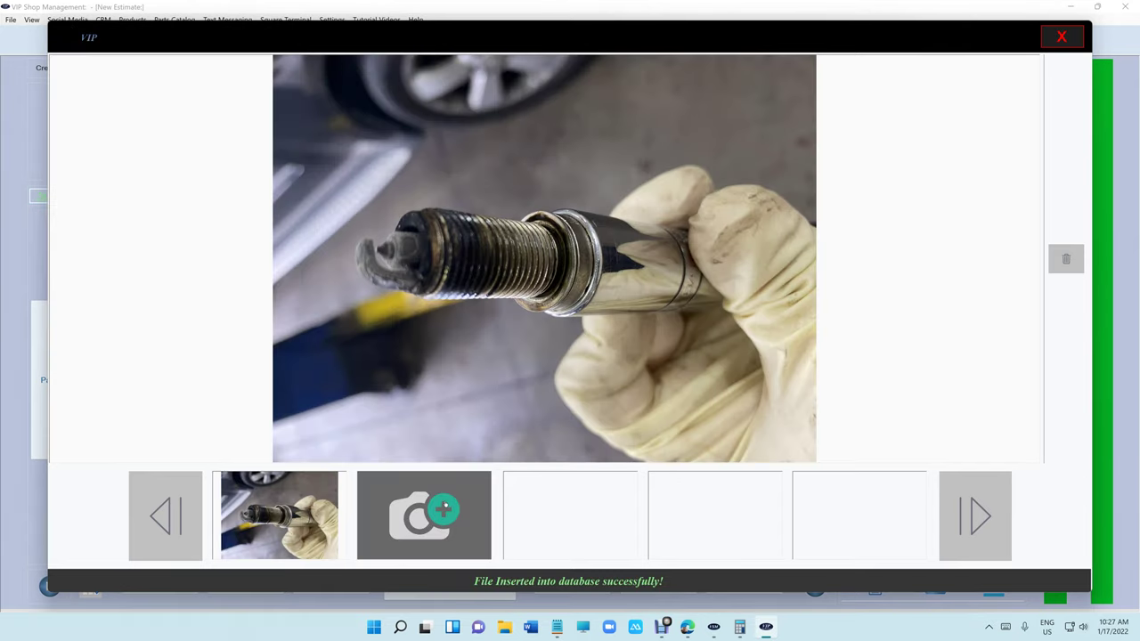
click(441, 511)
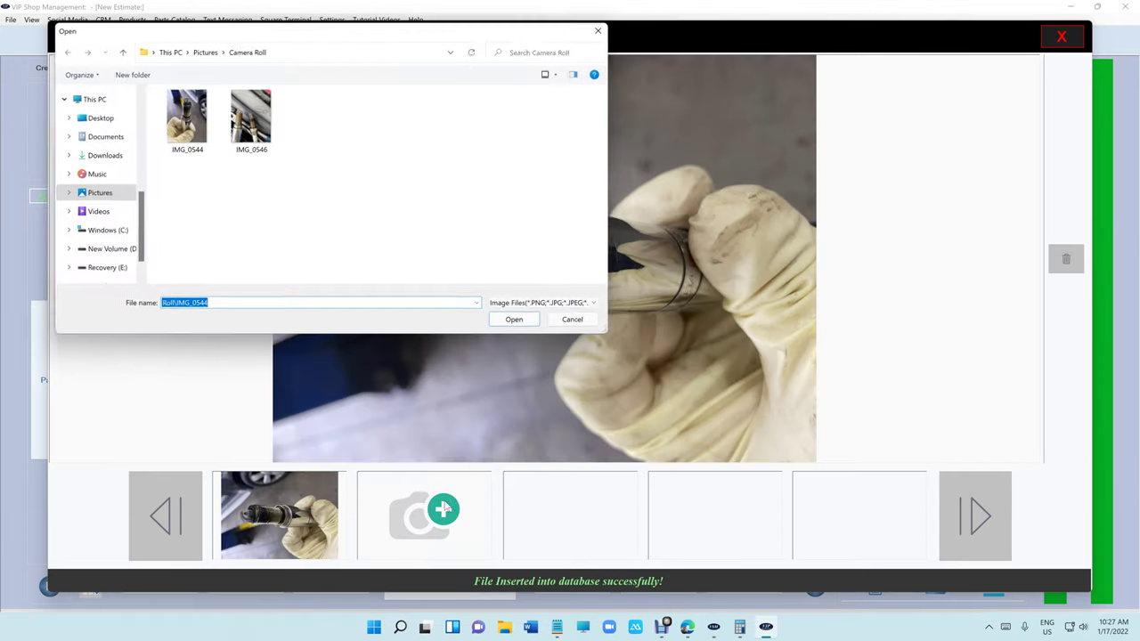
click(250, 120)
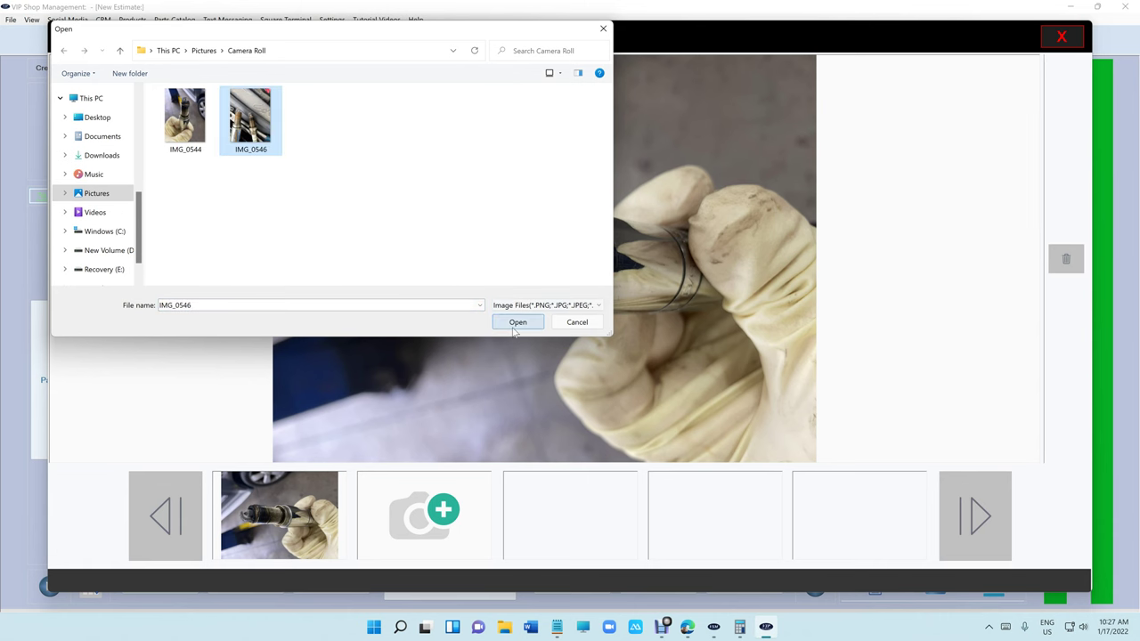
click(517, 322)
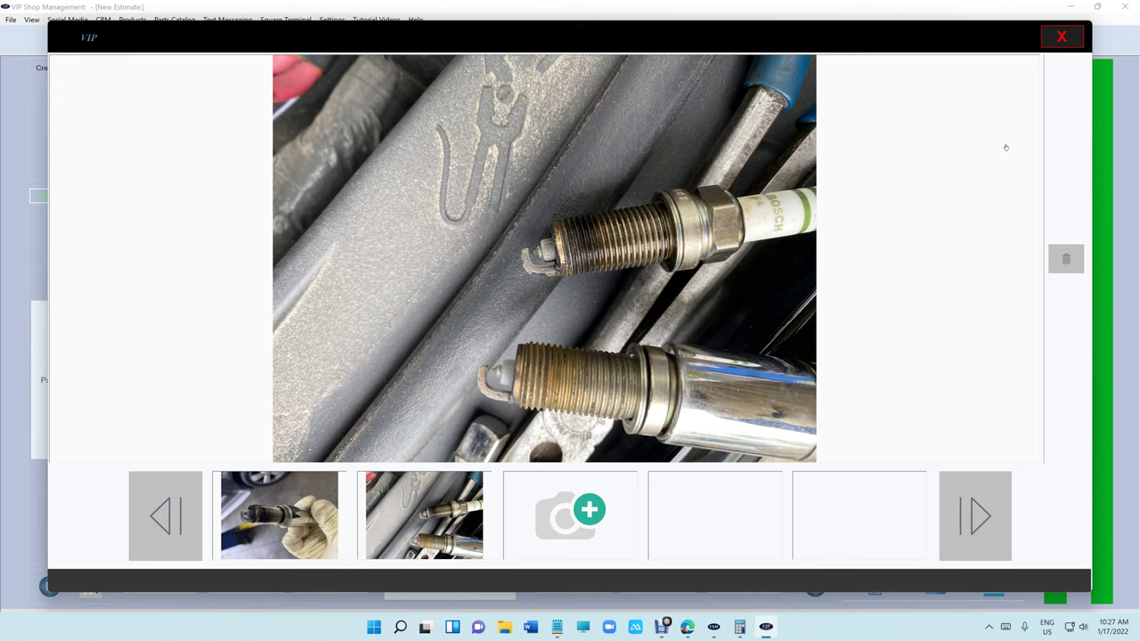
click(1066, 41)
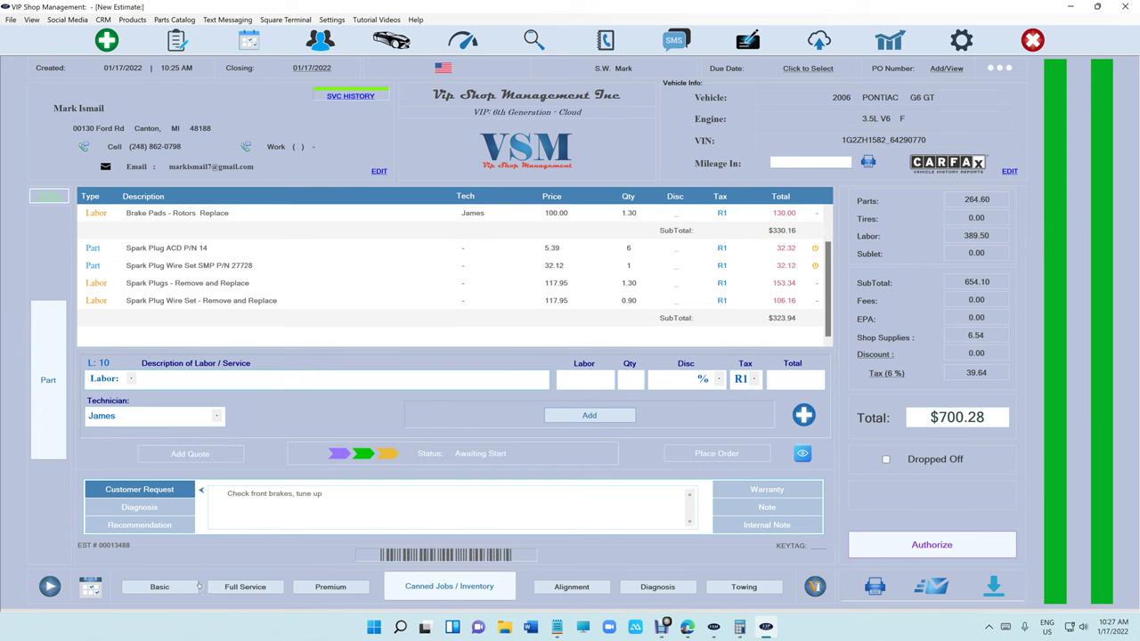
Add the Basic oil change and Alignment canned jobs, then expand the grid to show every line.
click(160, 587)
click(570, 589)
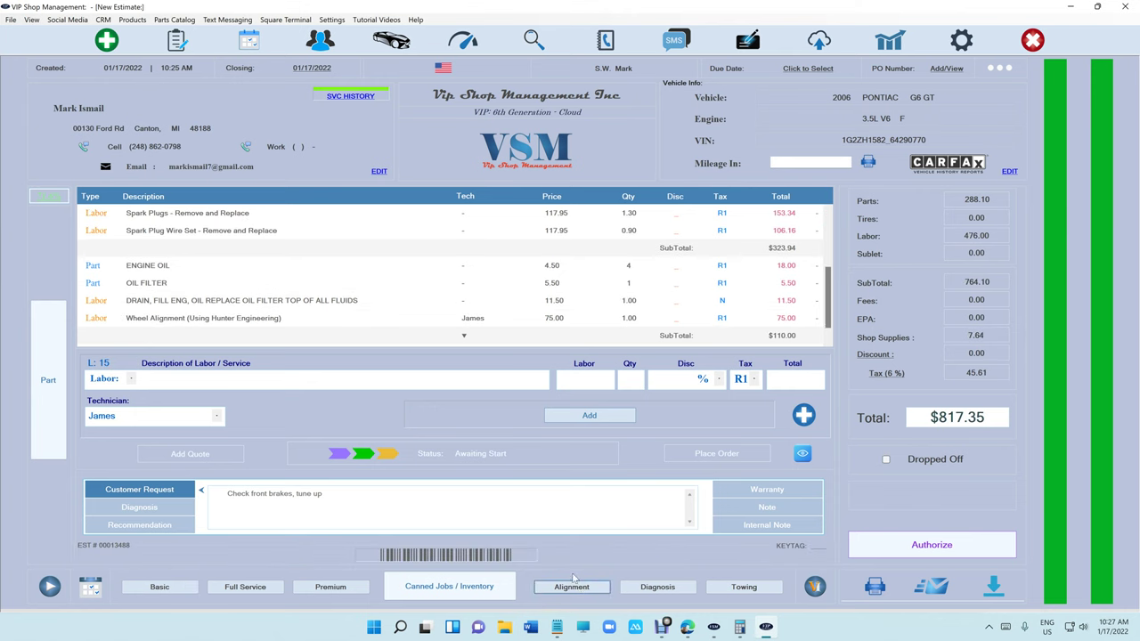
click(464, 336)
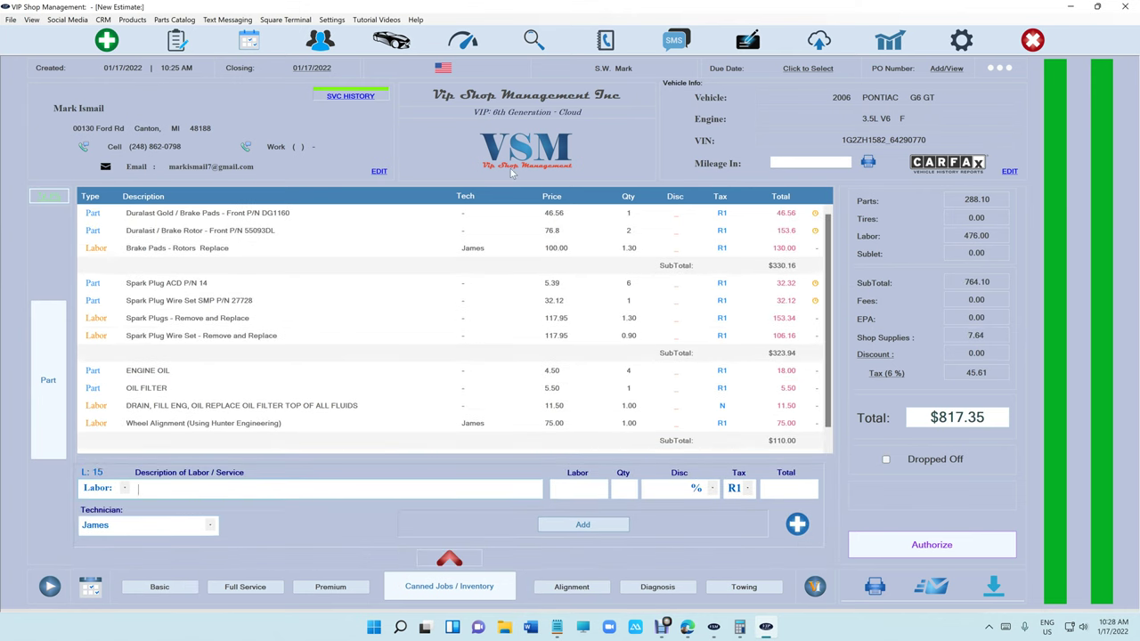
Print-preview the $817.35 estimate, scroll through the document, and close the preview.
click(871, 584)
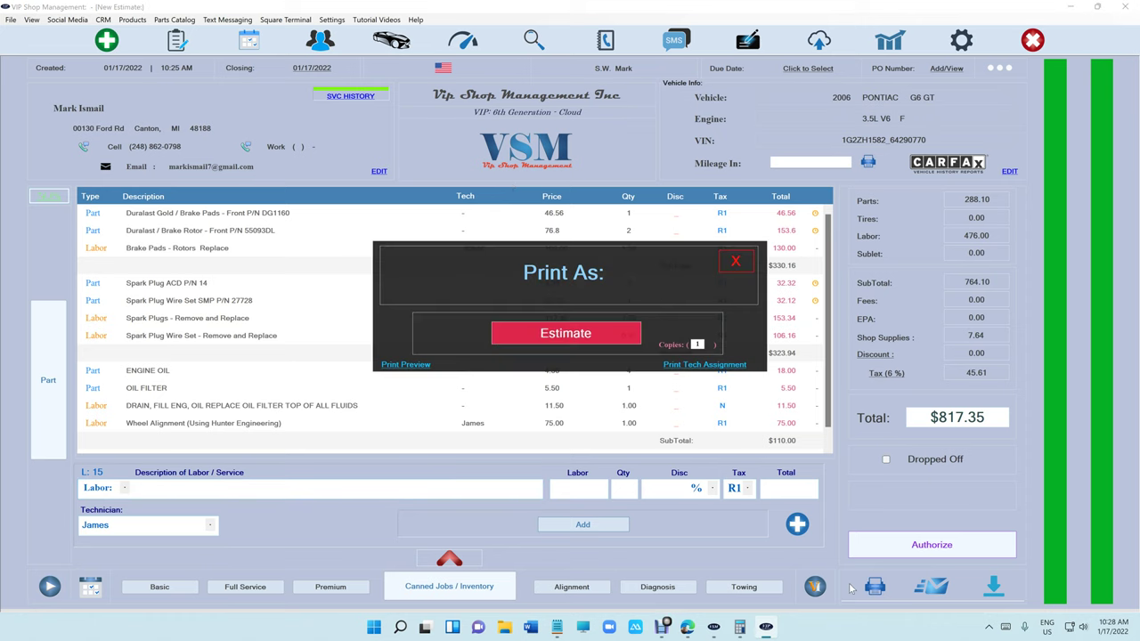
click(418, 365)
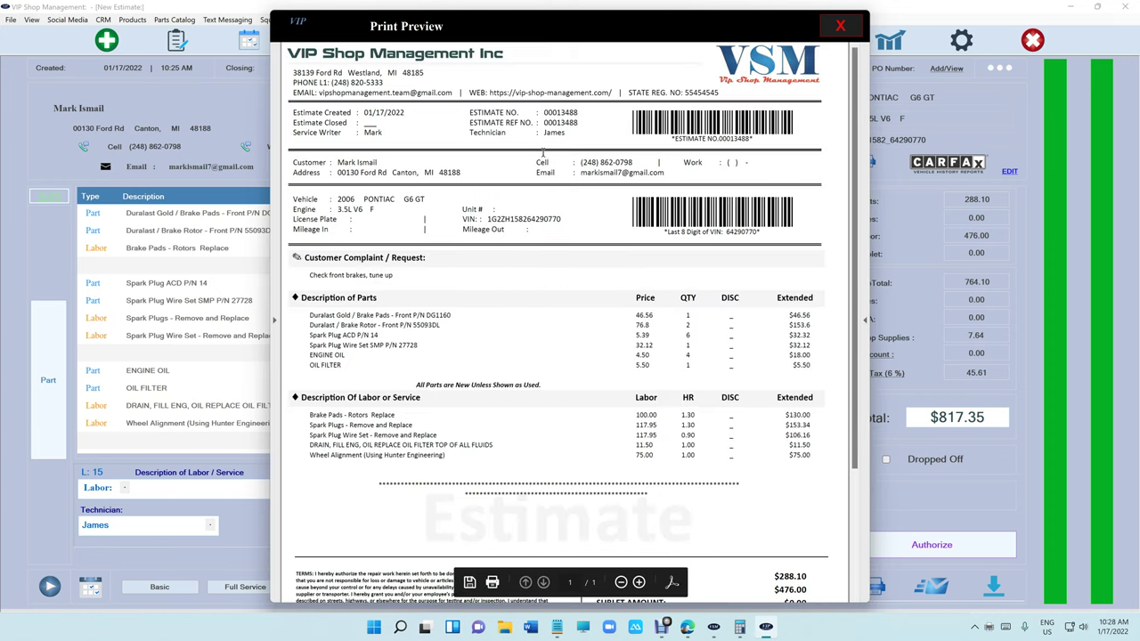
scroll(584, 258, down, 4)
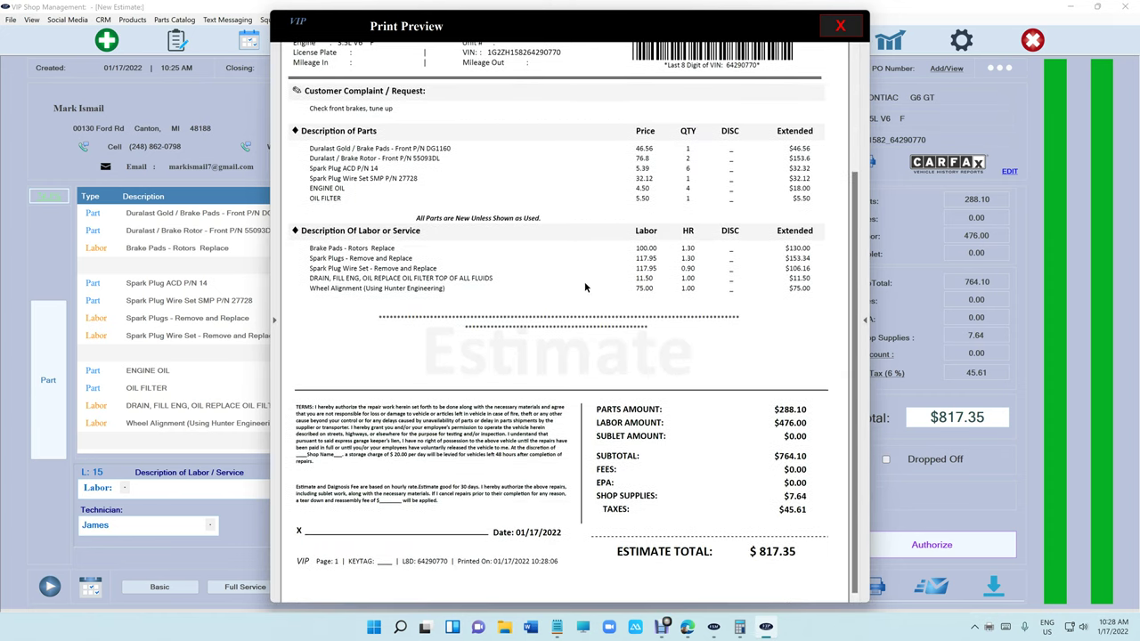
scroll(595, 455, up, 4)
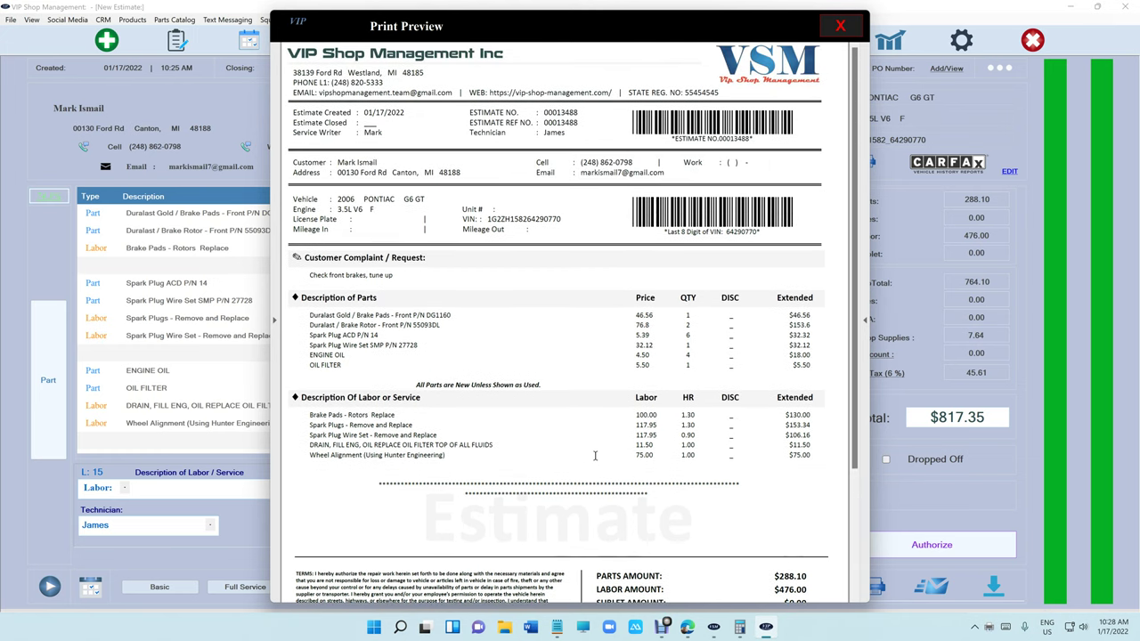
scroll(594, 455, down, 4)
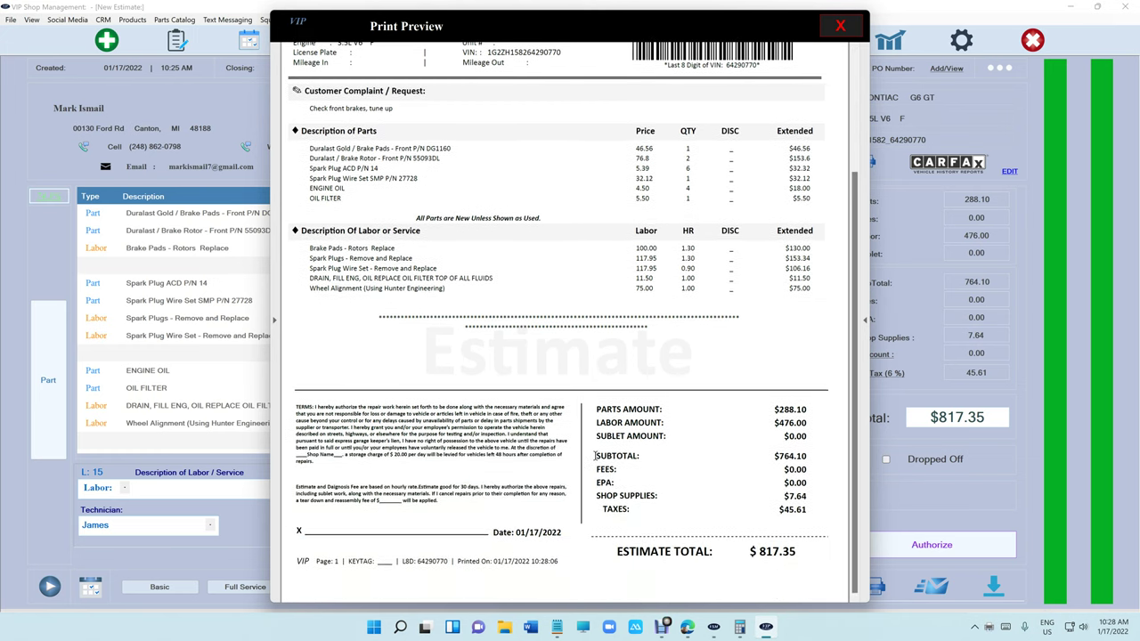
click(841, 26)
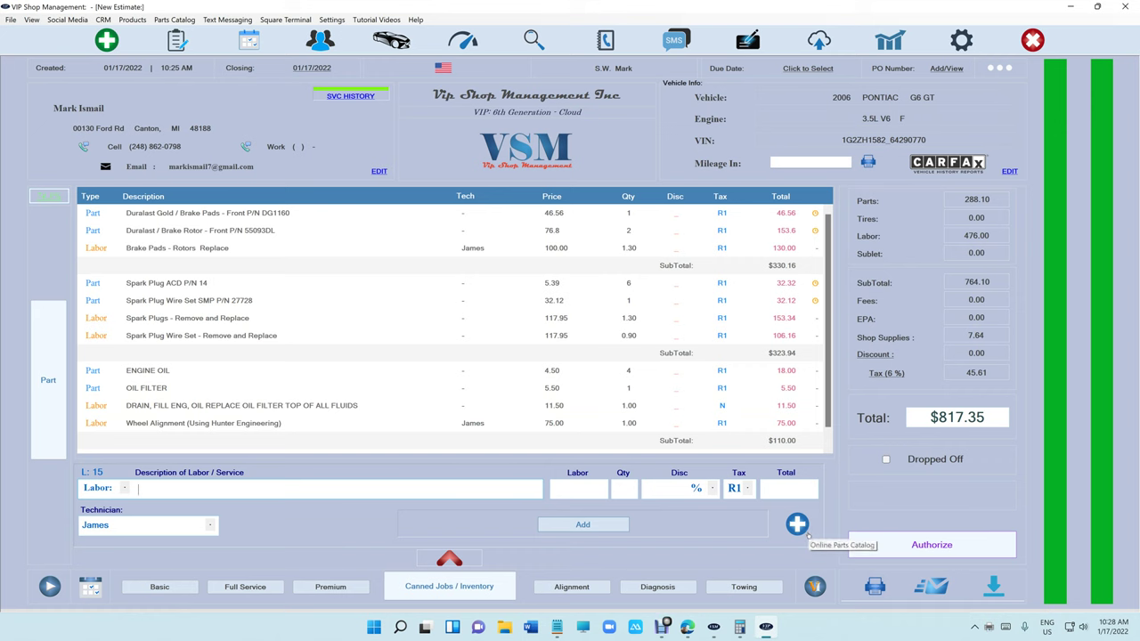
click(450, 559)
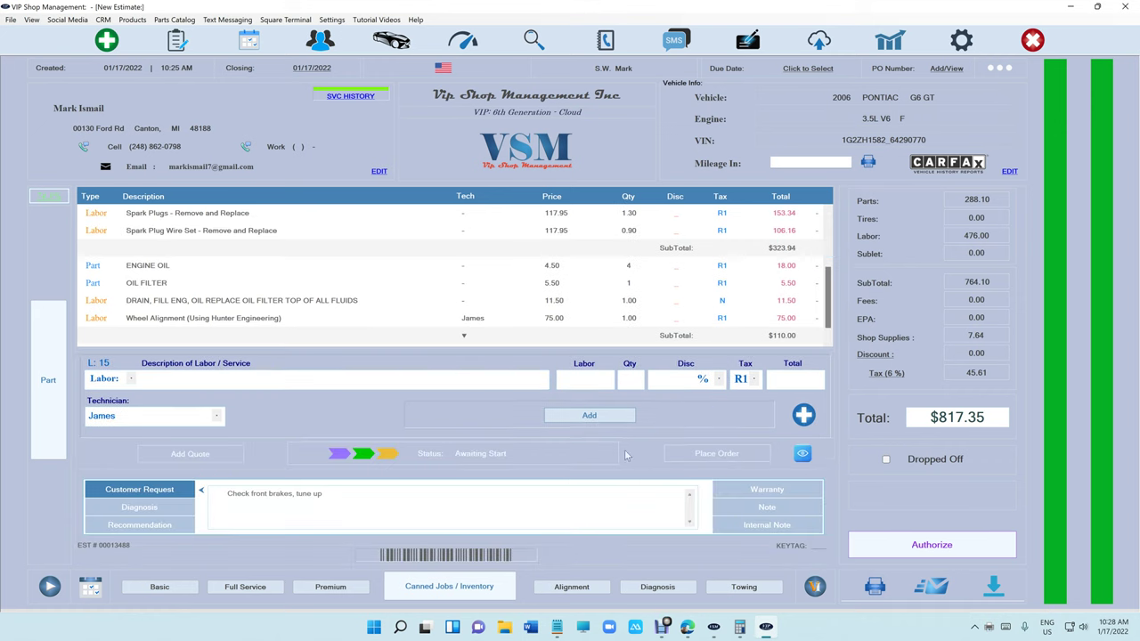
click(803, 415)
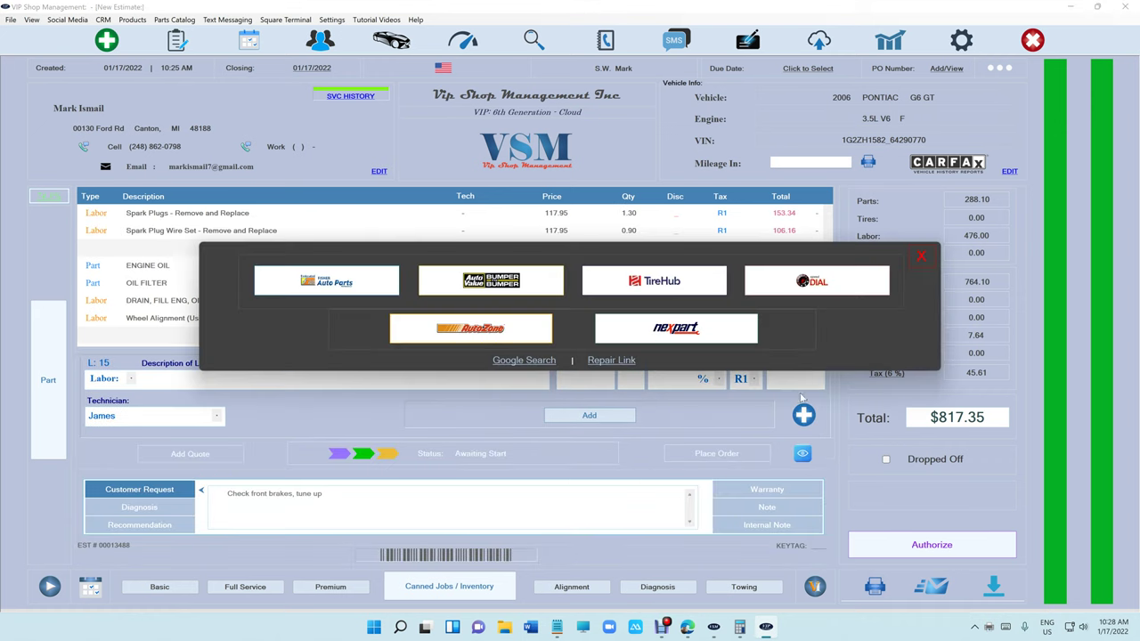
click(679, 283)
text(22)
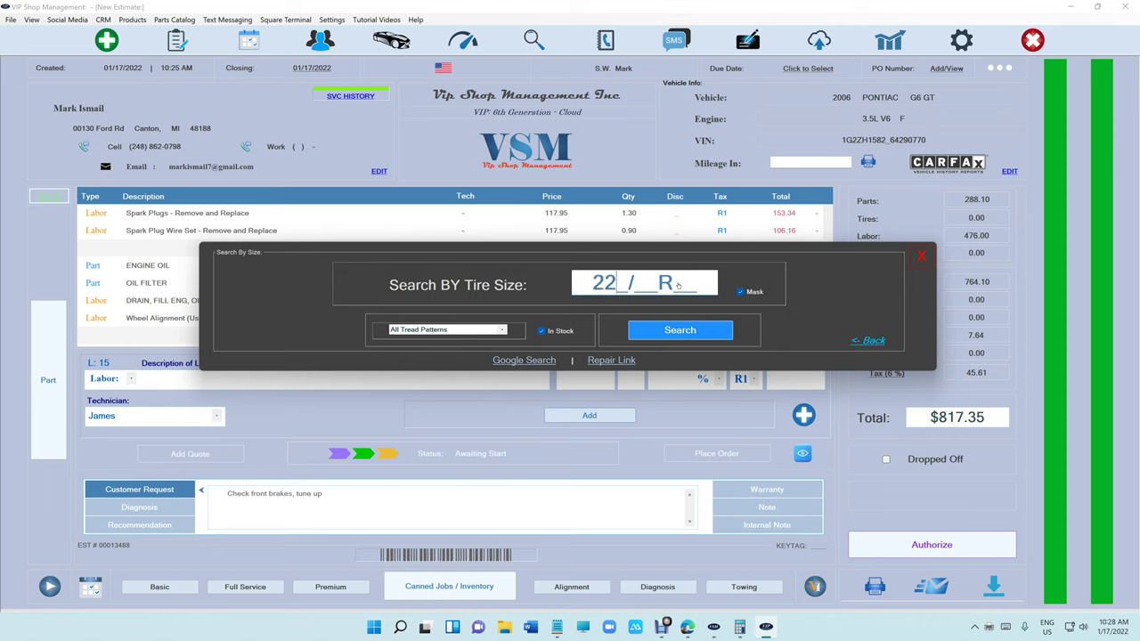
text(4/55R51)
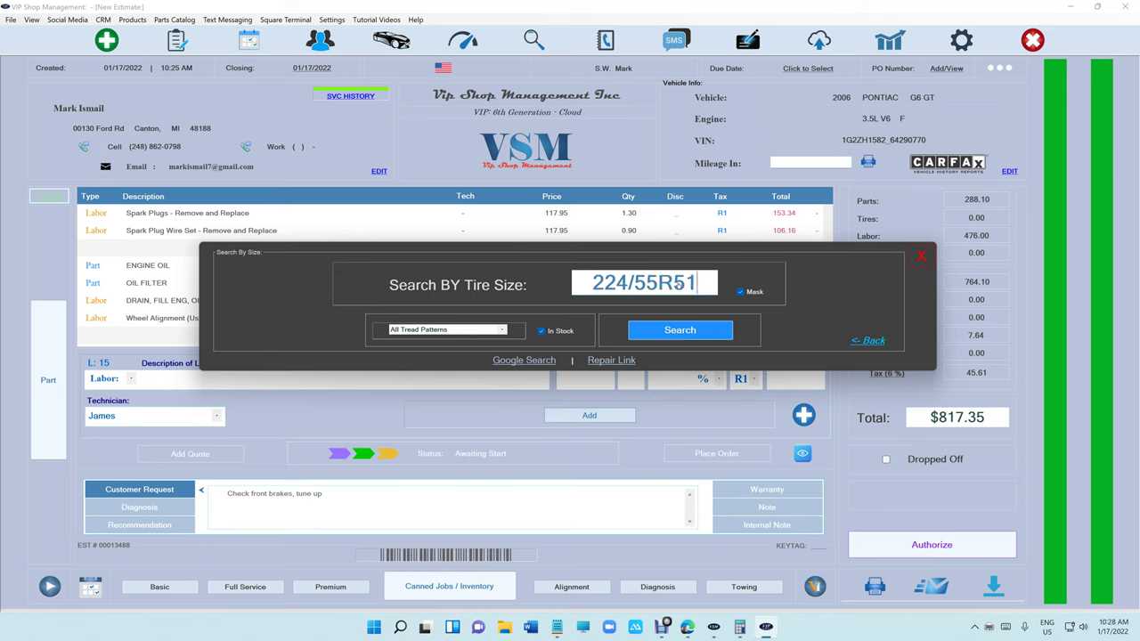
key(Return)
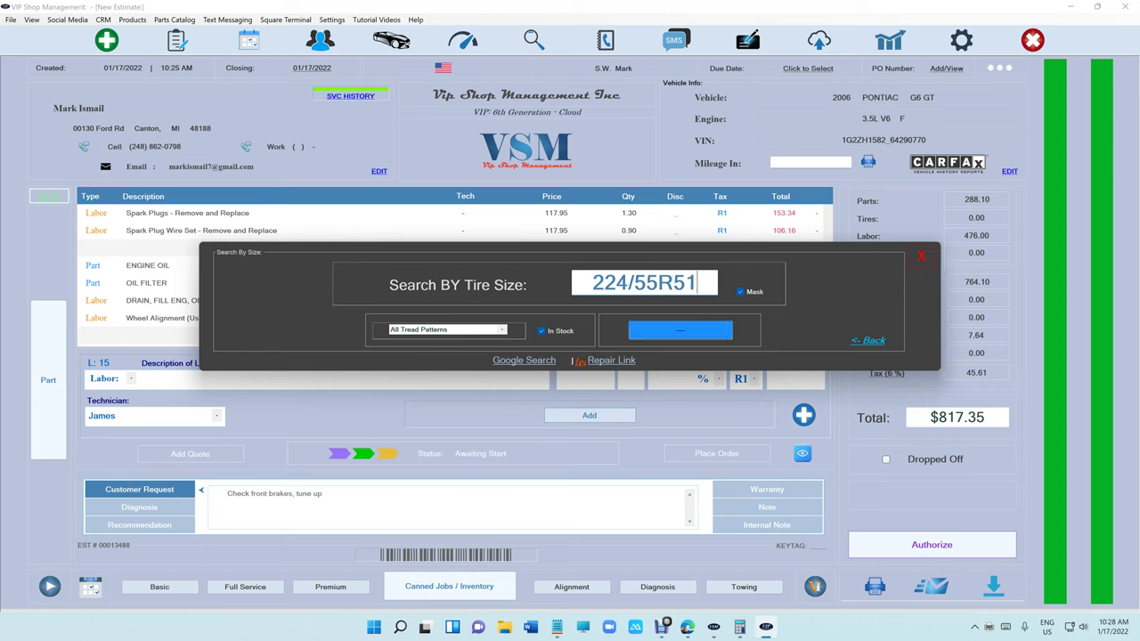
text(2255517)
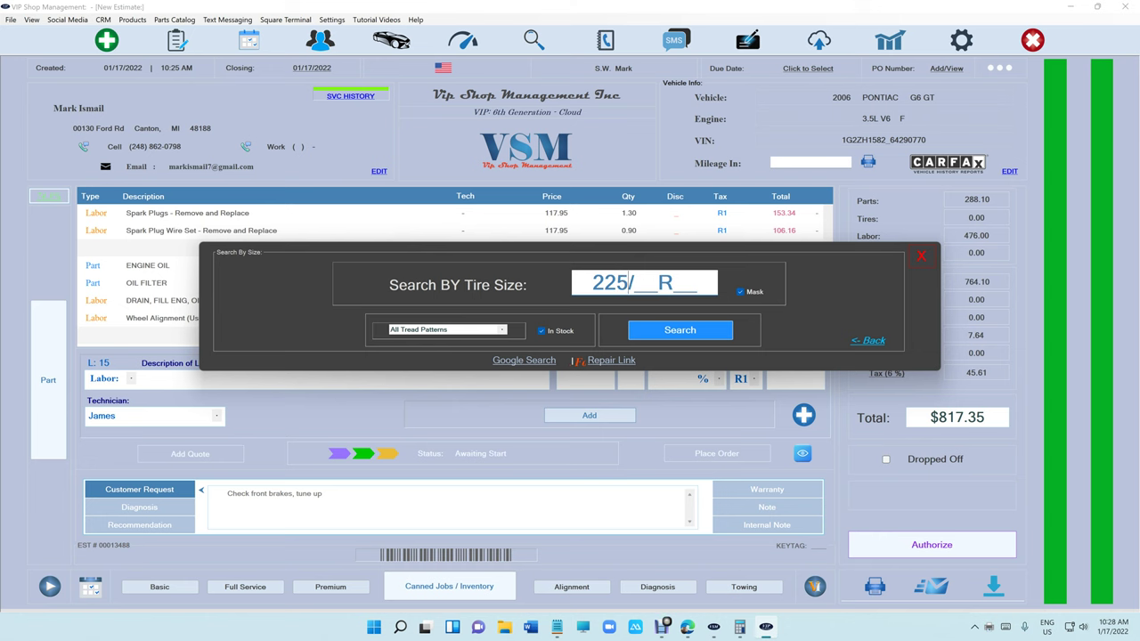
key(Return)
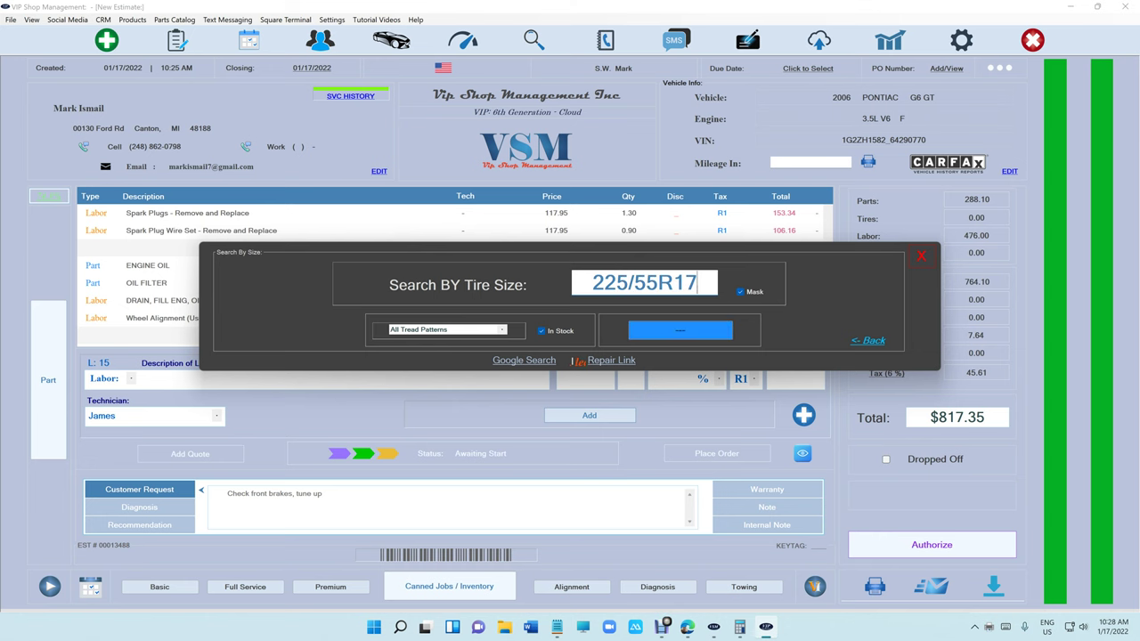
Inspect the details and enlarged pictures of the Firestone All Season and Goodyear Assurance All Season tires.
click(578, 297)
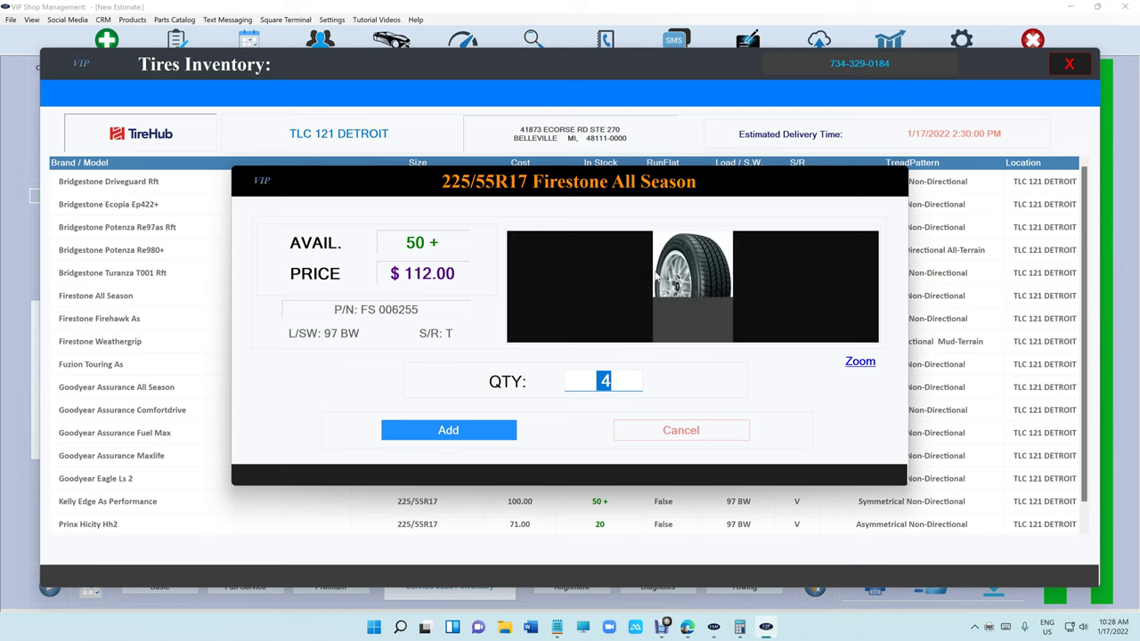
click(858, 363)
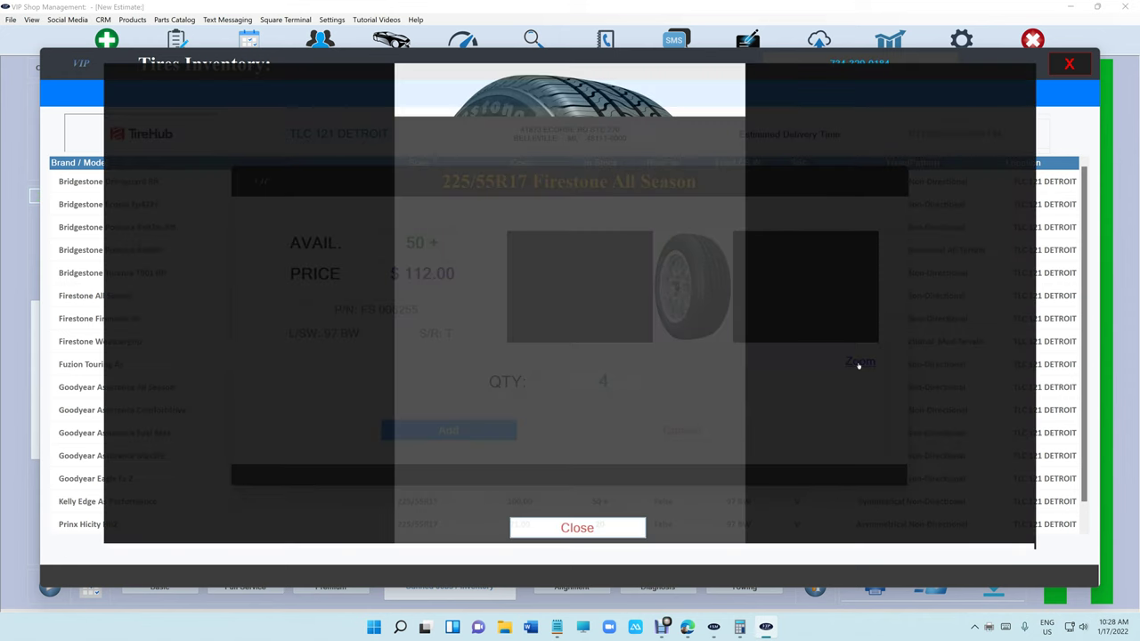
click(584, 527)
click(663, 431)
double_click(642, 392)
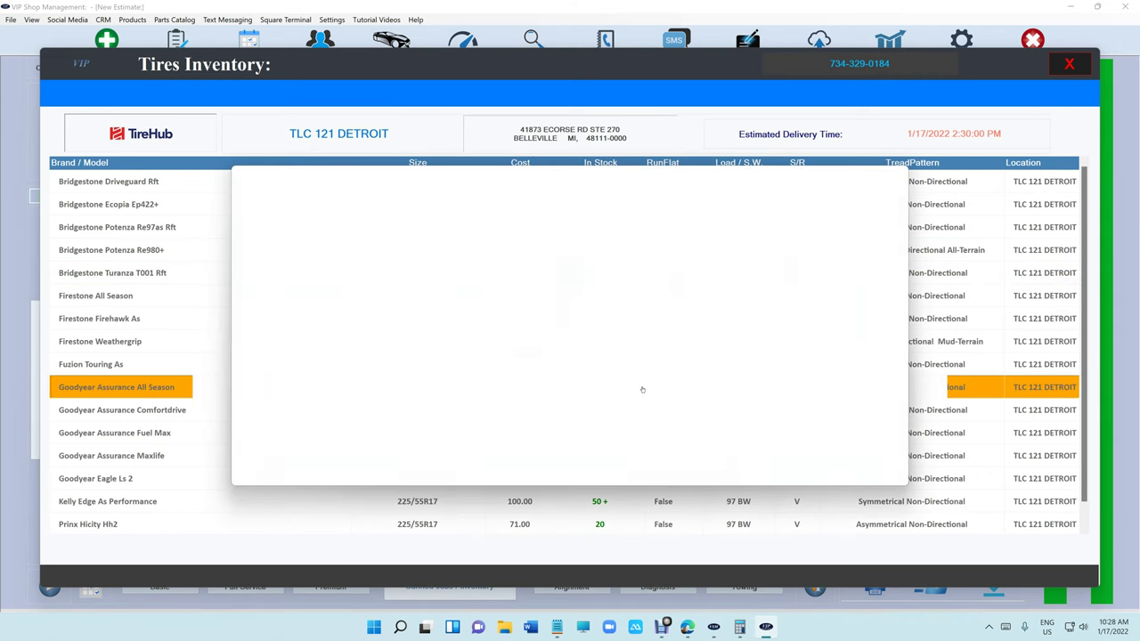
click(860, 363)
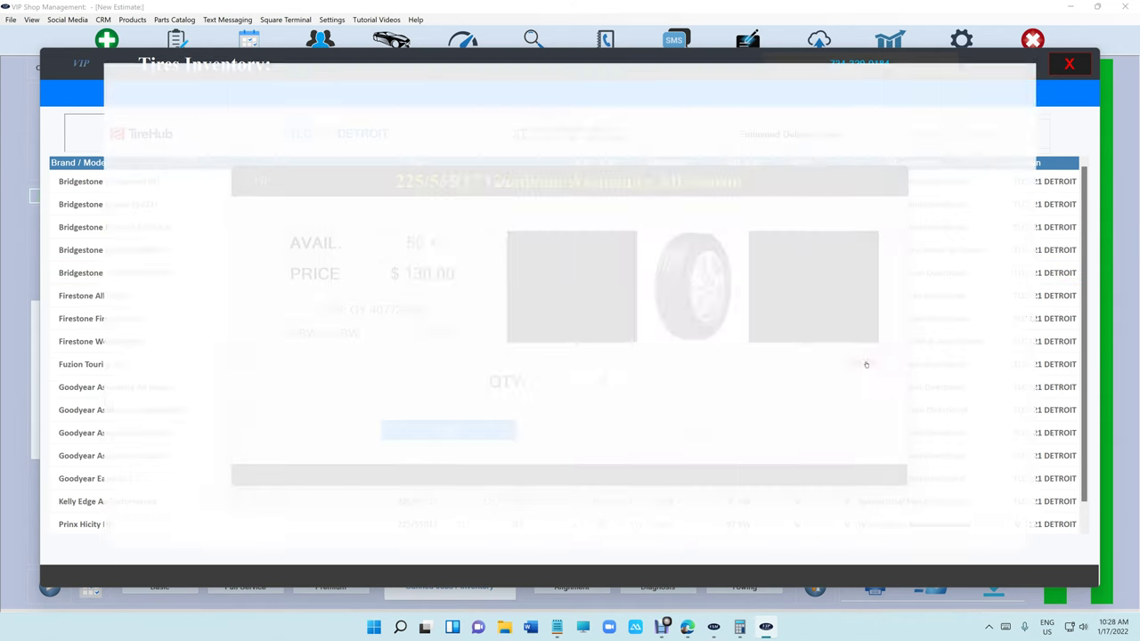
click(588, 525)
click(661, 428)
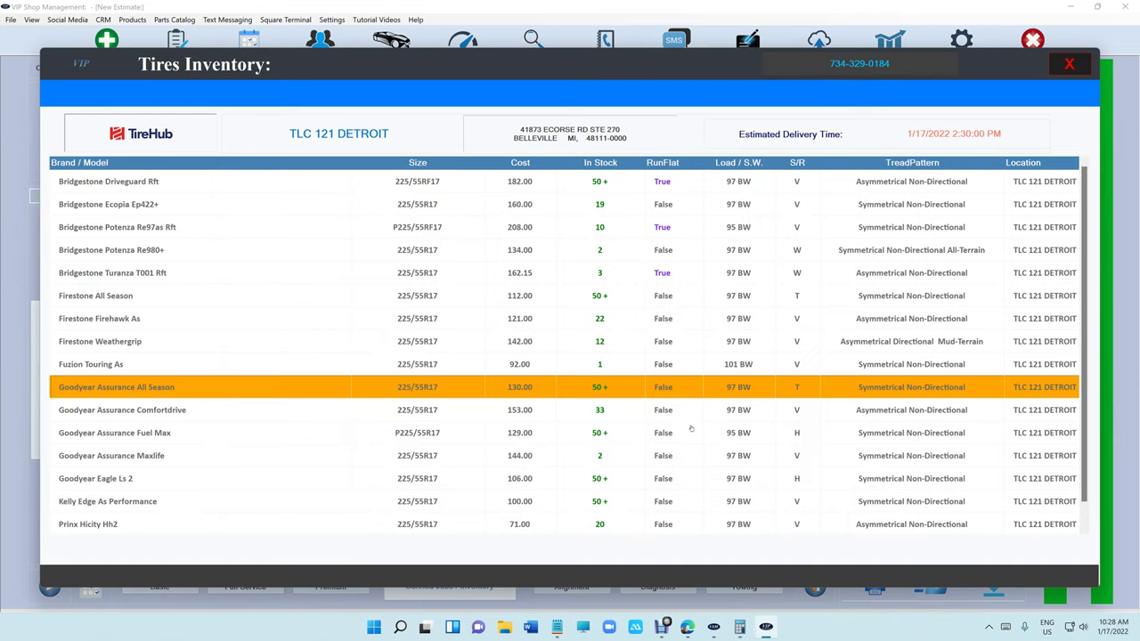
View the Goodyear Assurance Comfortdrive details and add four of them to the estimate.
double_click(650, 416)
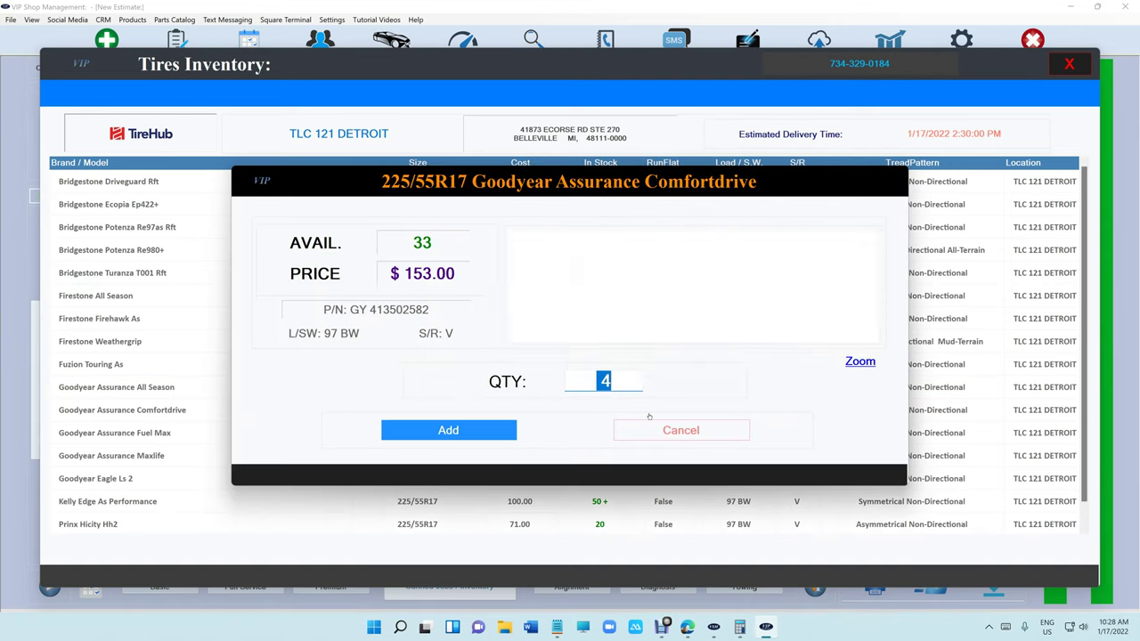
click(862, 364)
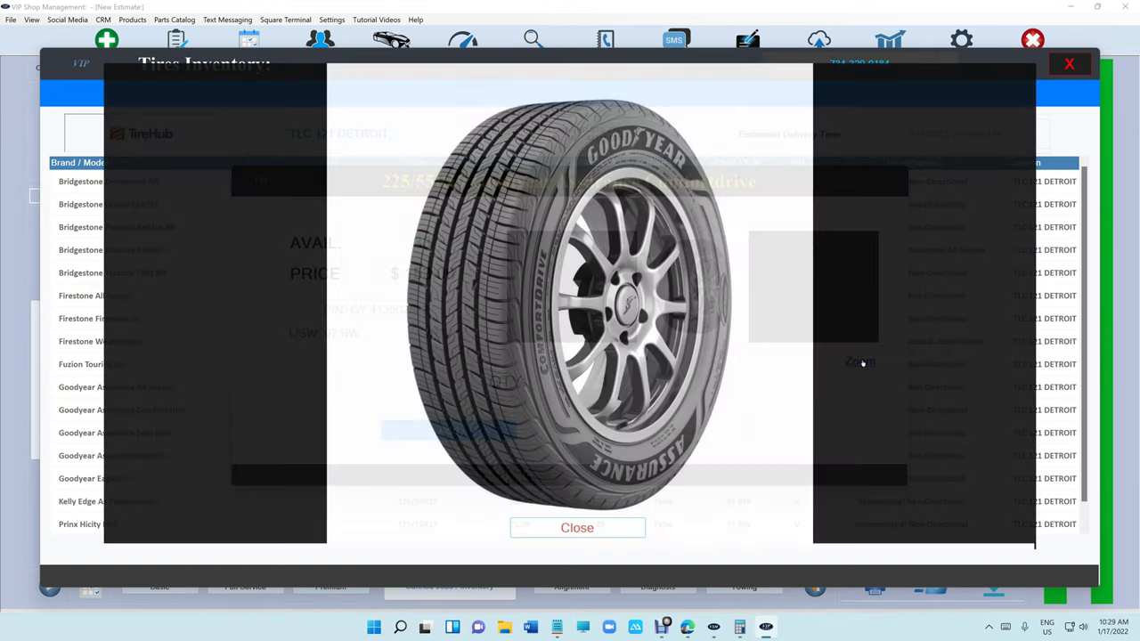
click(577, 527)
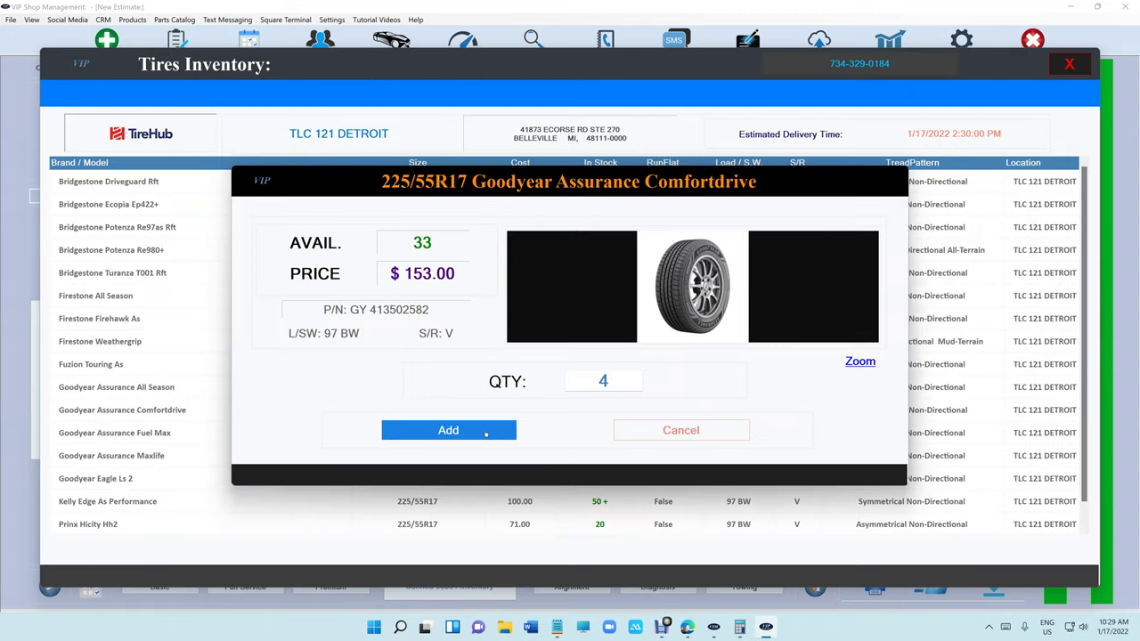
click(486, 432)
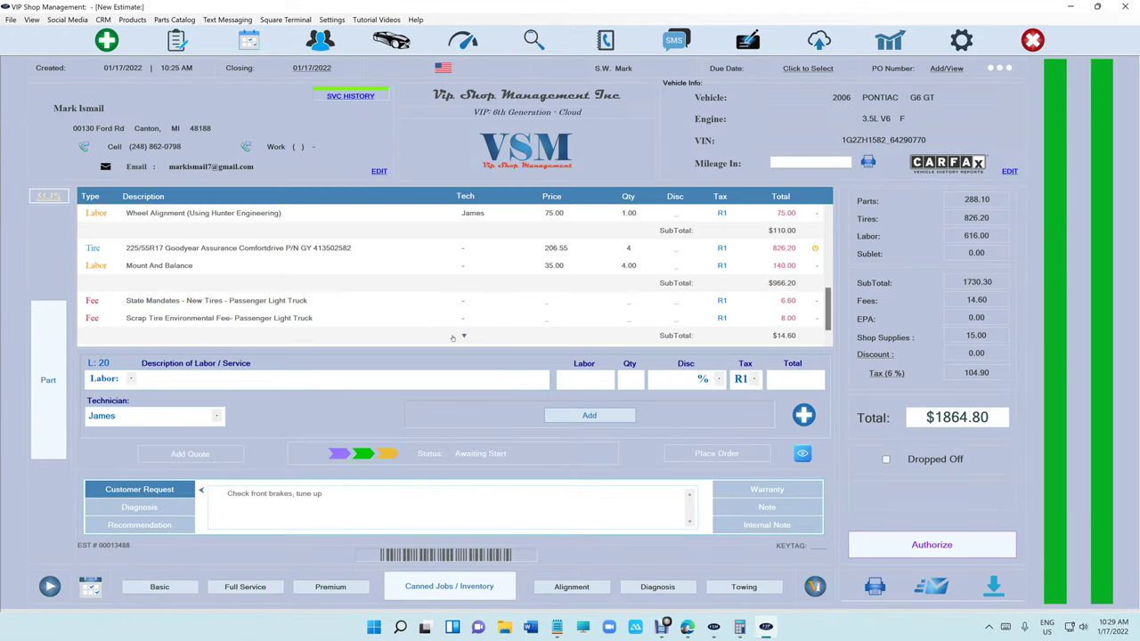
scroll(453, 338, up, 3)
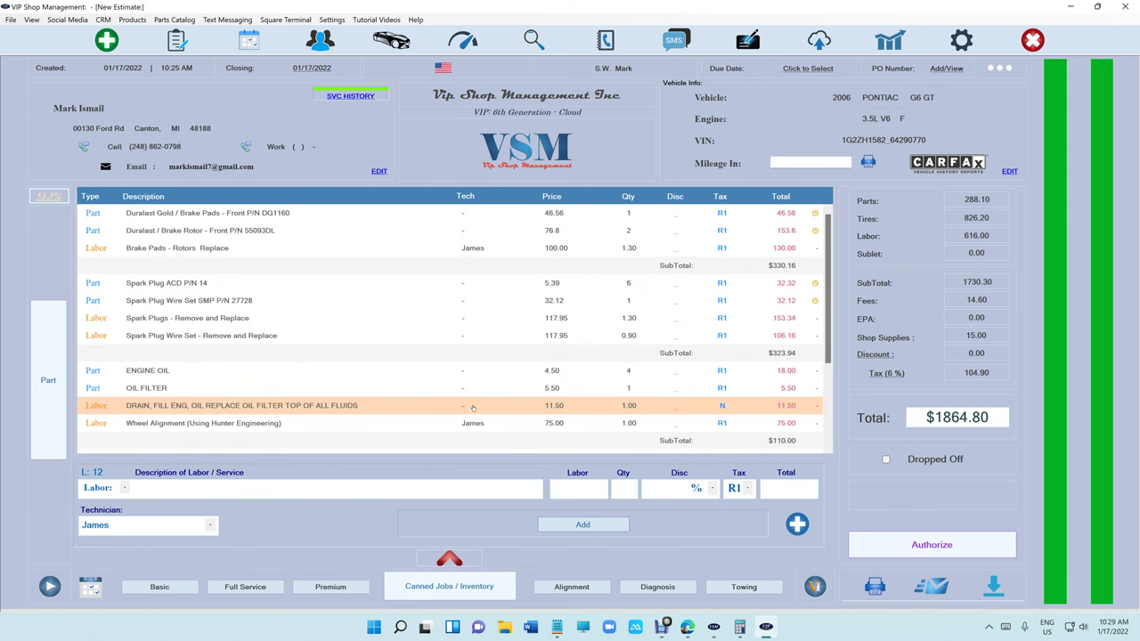
scroll(473, 408, down, 3)
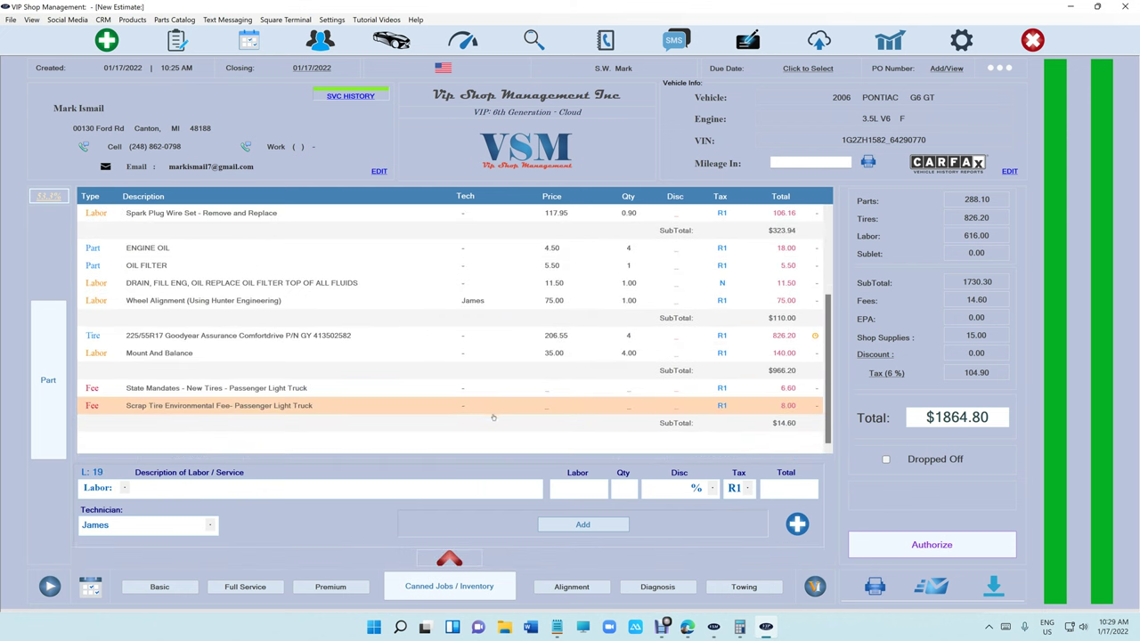
scroll(493, 417, up, 2)
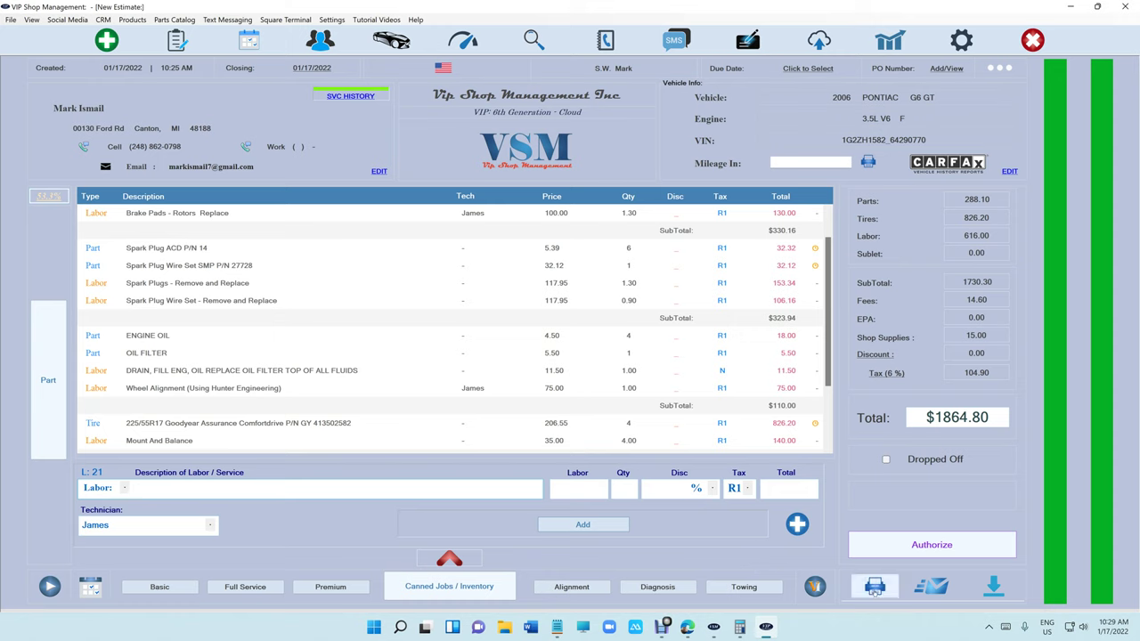
click(875, 587)
click(410, 366)
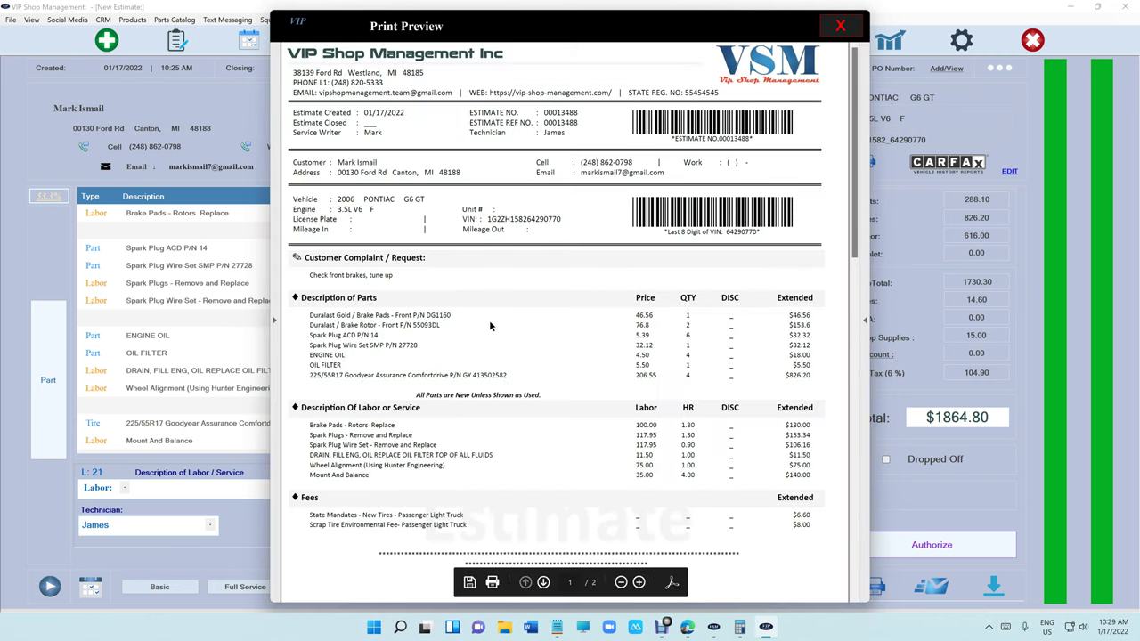
scroll(490, 325, down, 10)
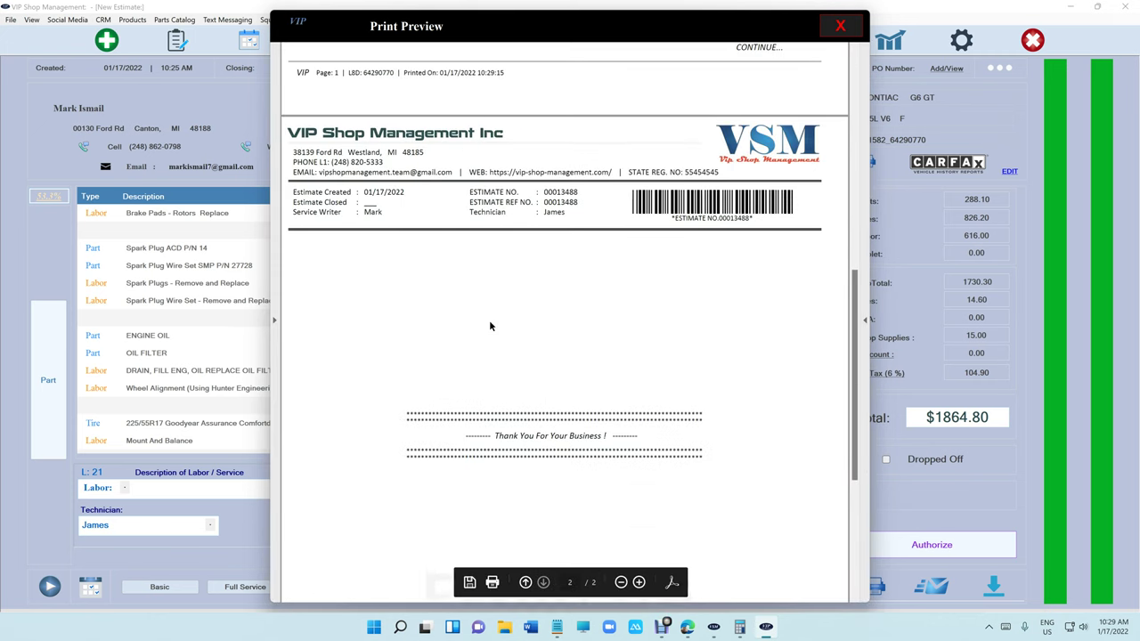
scroll(489, 326, down, 5)
scroll(489, 326, up, 8)
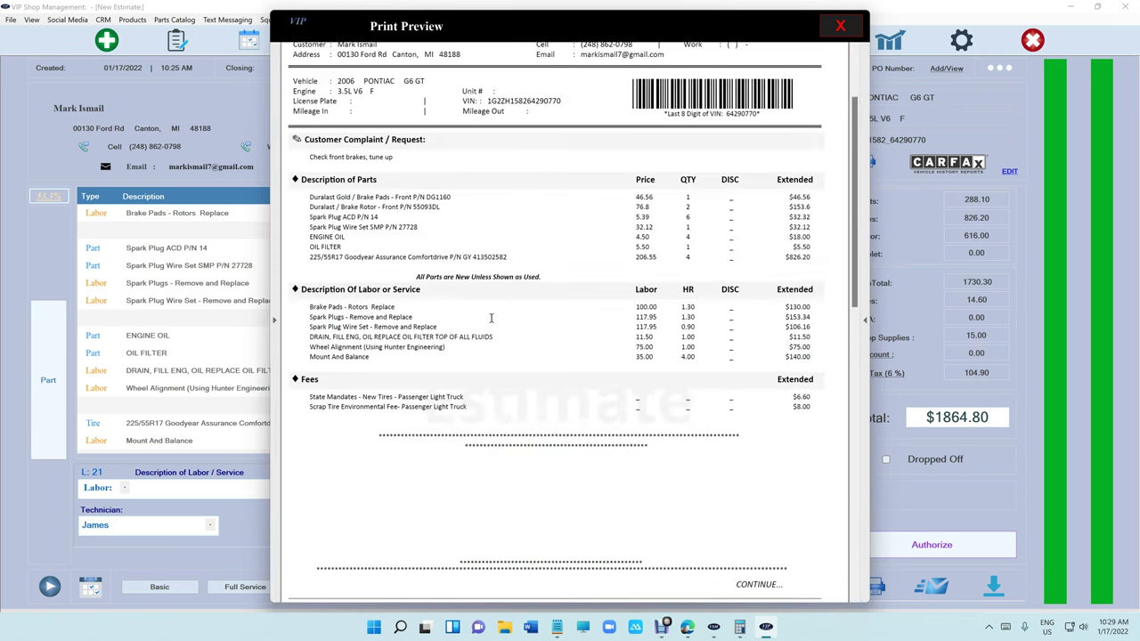
scroll(490, 318, up, 3)
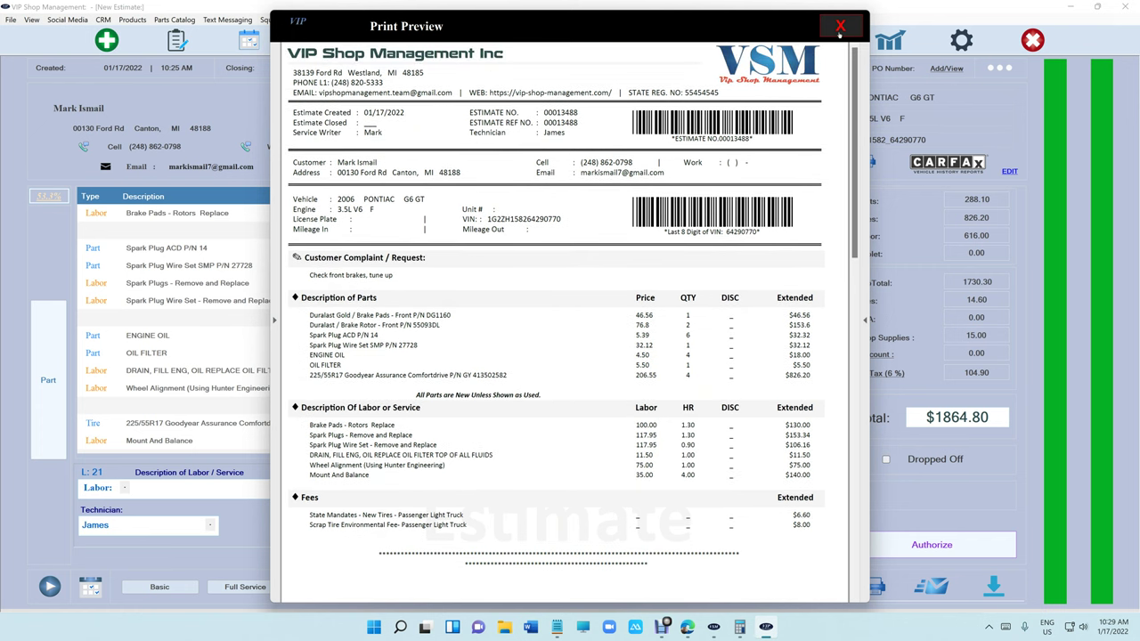
click(840, 27)
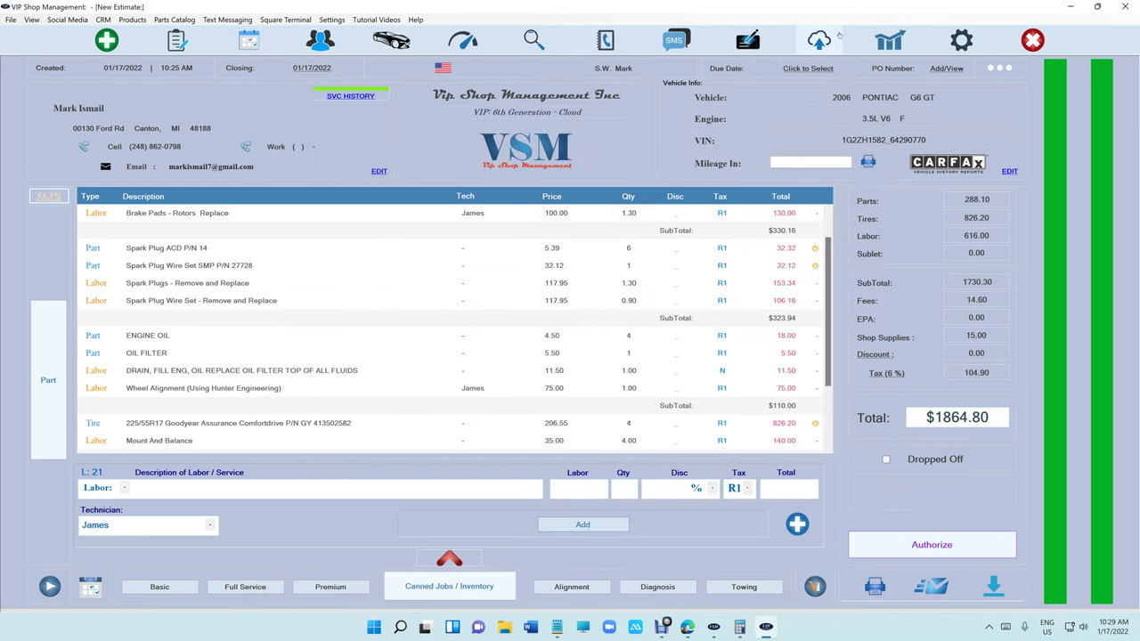
Text the customer an approval request with the inspection images and the EST-13488 estimate link.
click(470, 561)
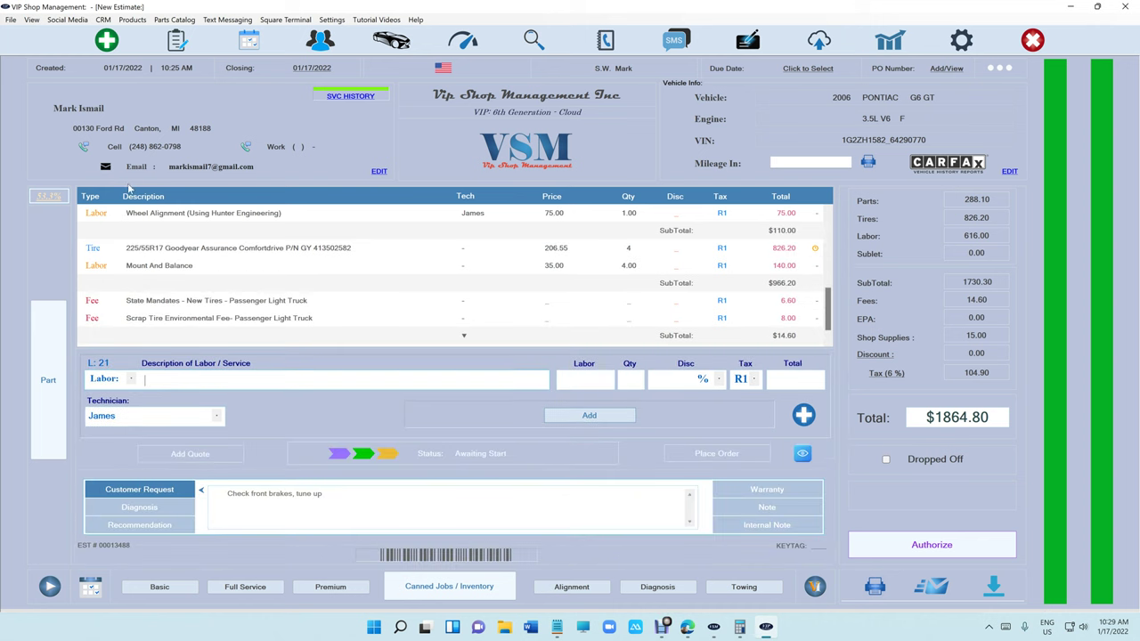
click(84, 147)
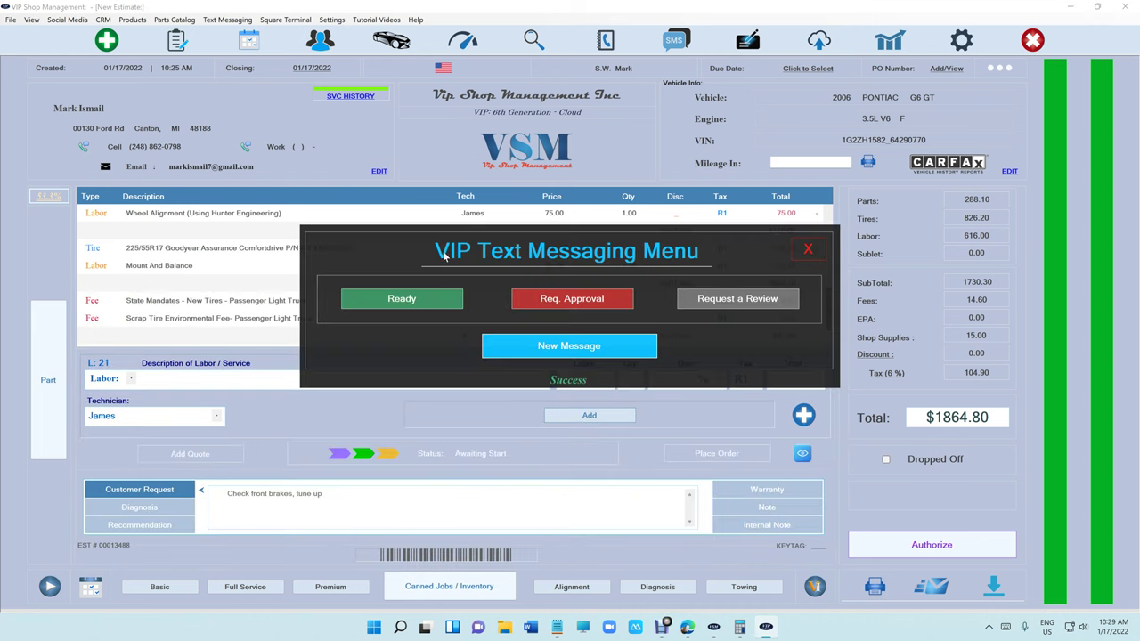
click(561, 301)
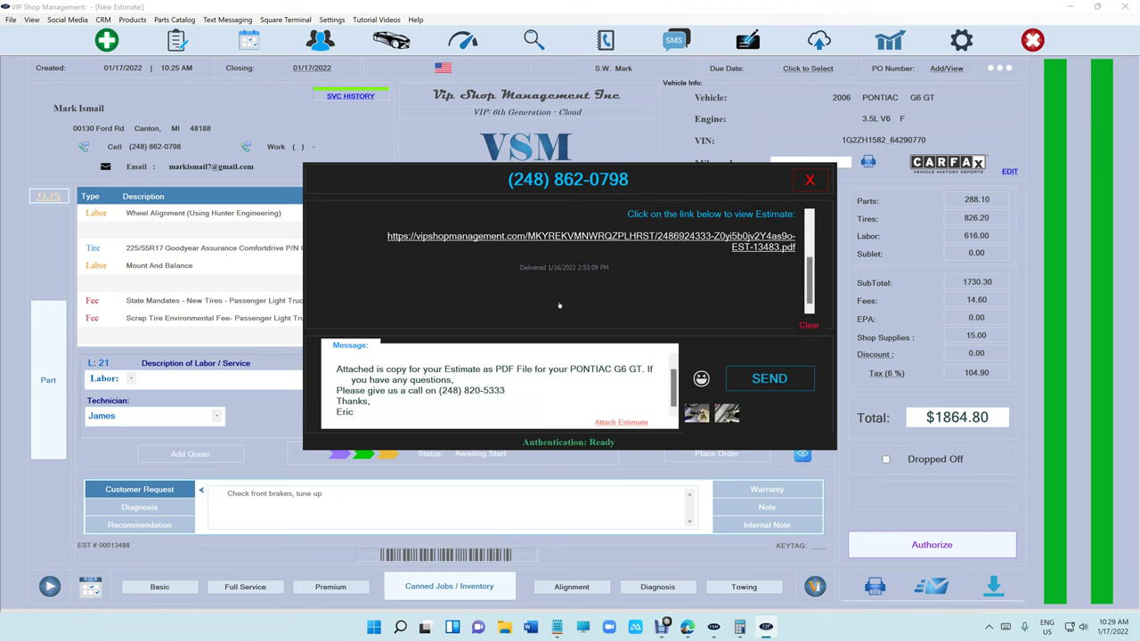
click(696, 414)
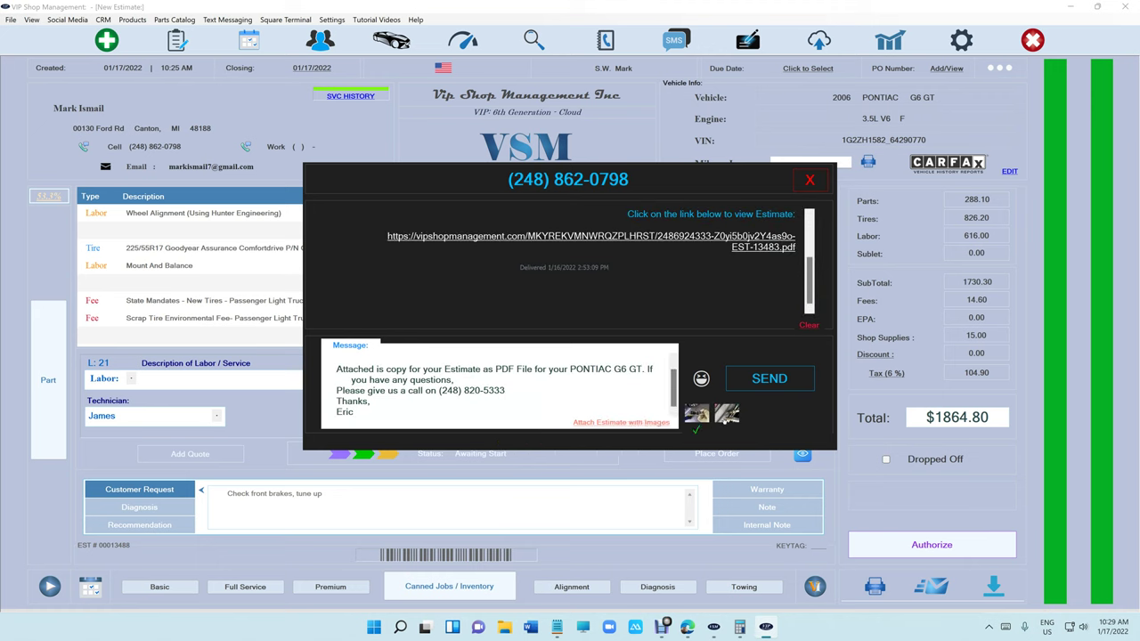
click(648, 423)
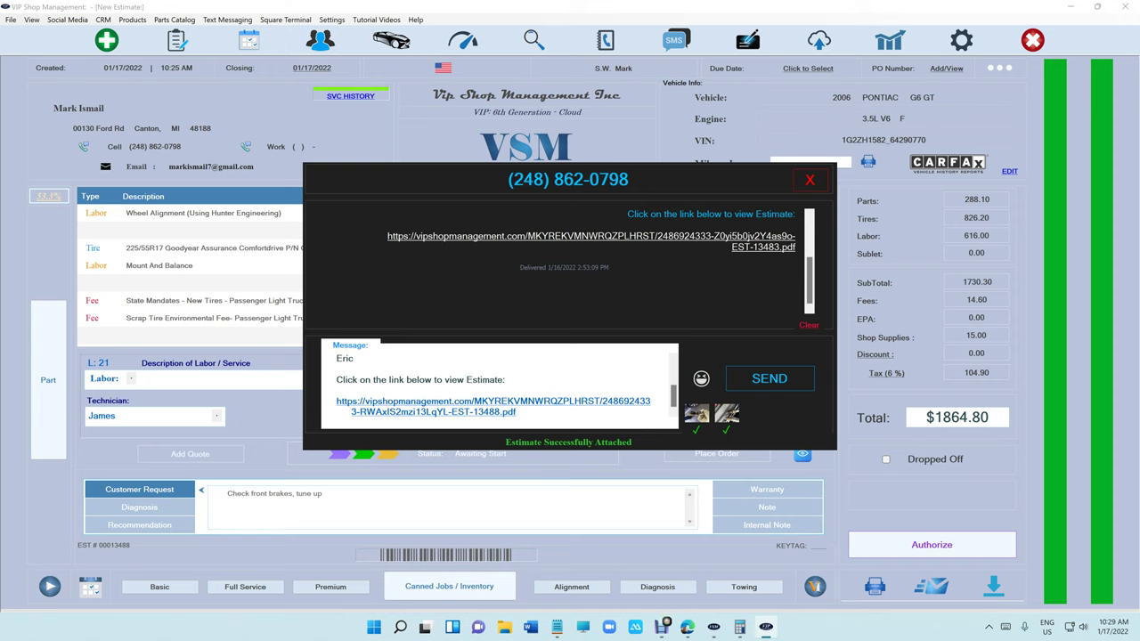
drag(516, 412, 337, 401)
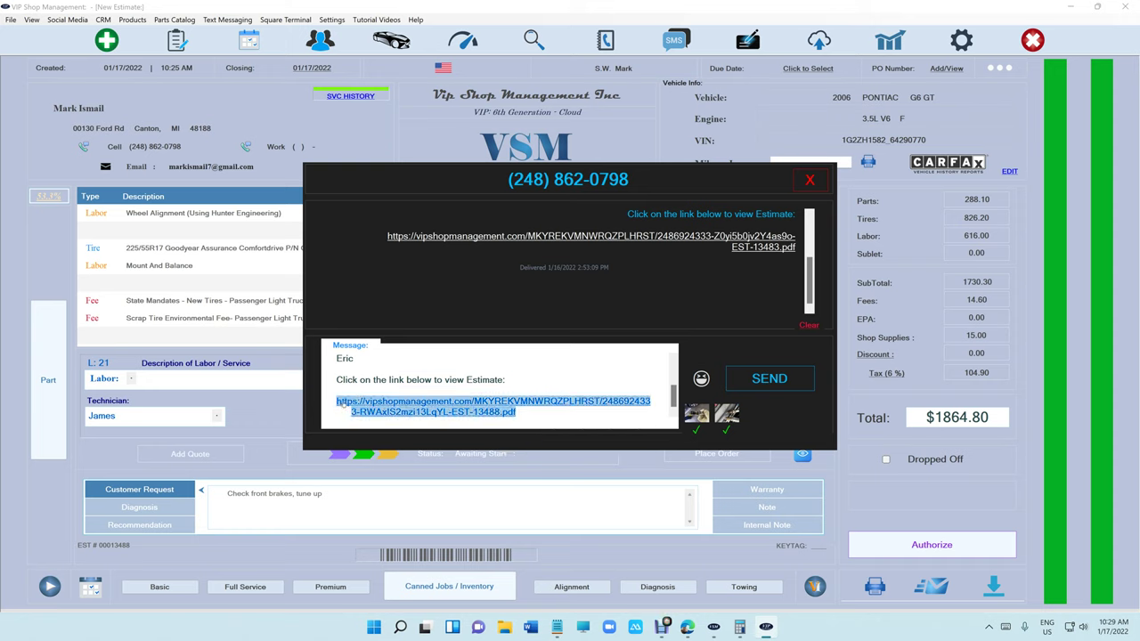
click(766, 389)
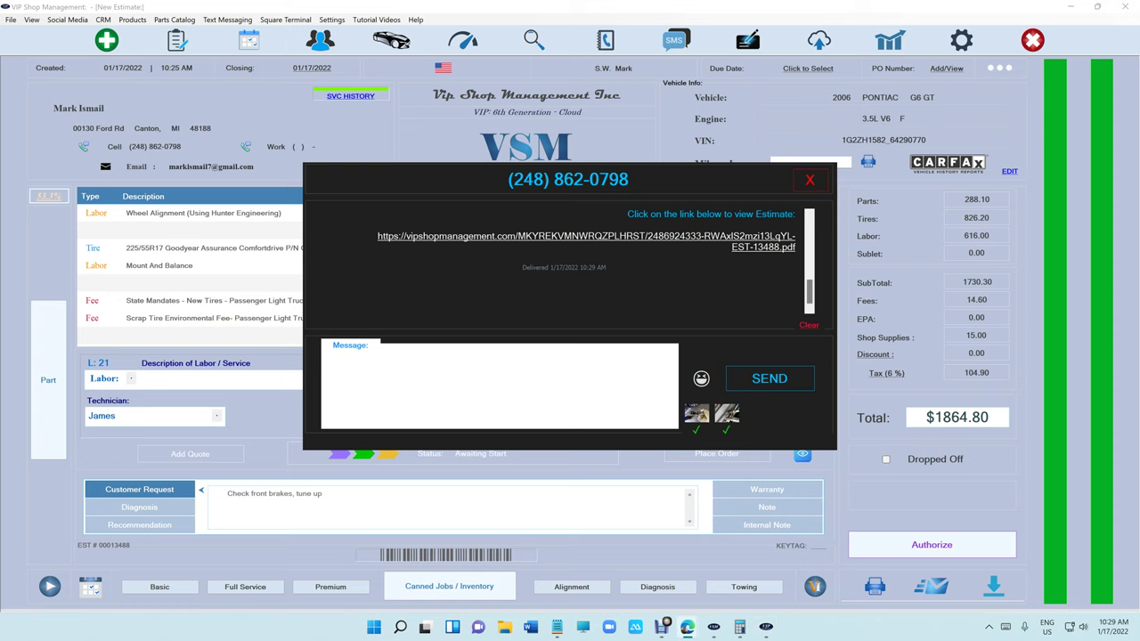
click(811, 182)
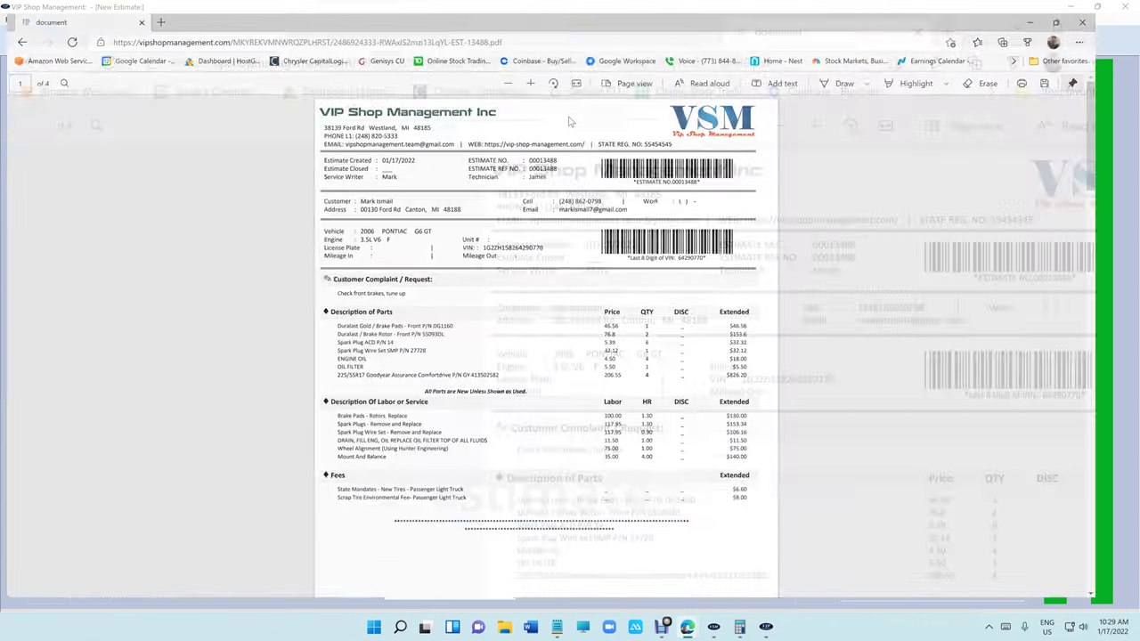
scroll(686, 245, down, 5)
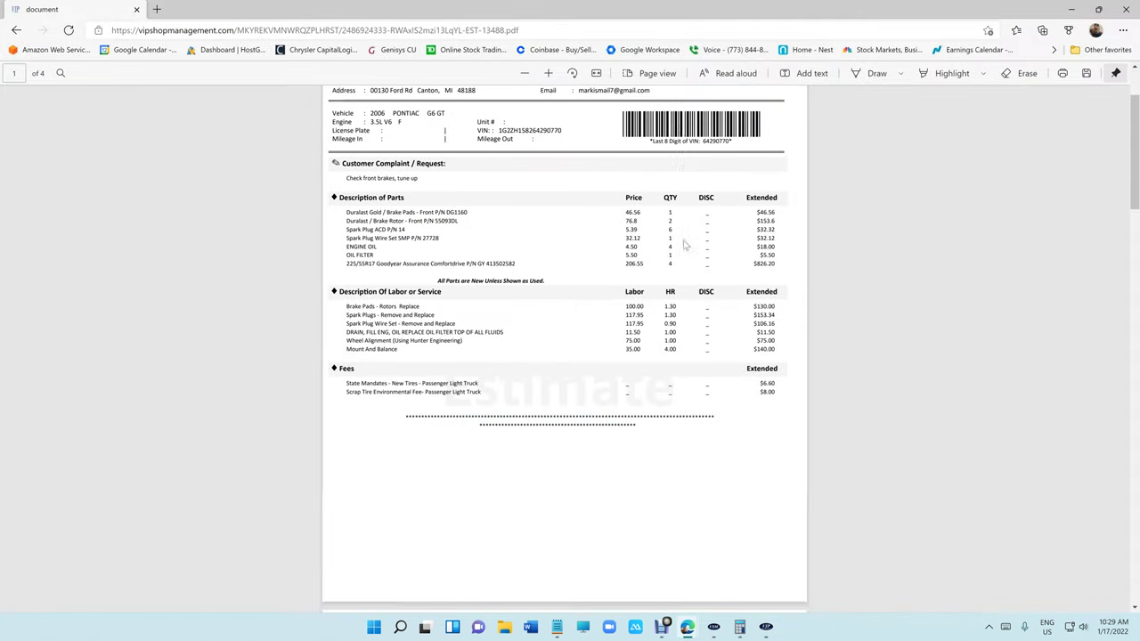
scroll(686, 245, down, 3)
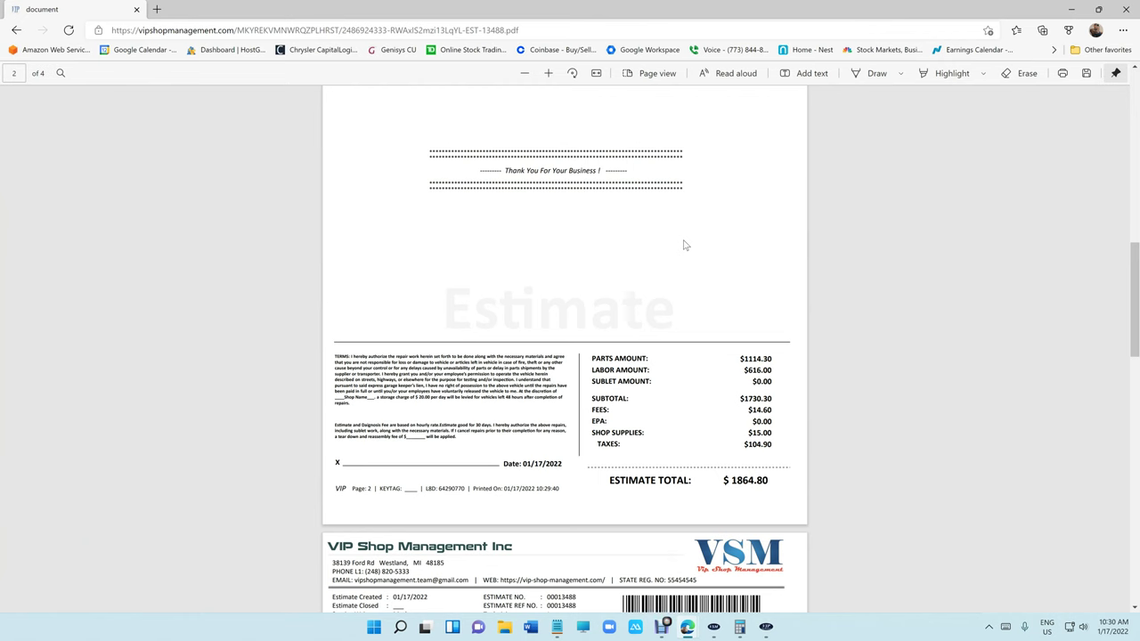
scroll(684, 244, down, 10)
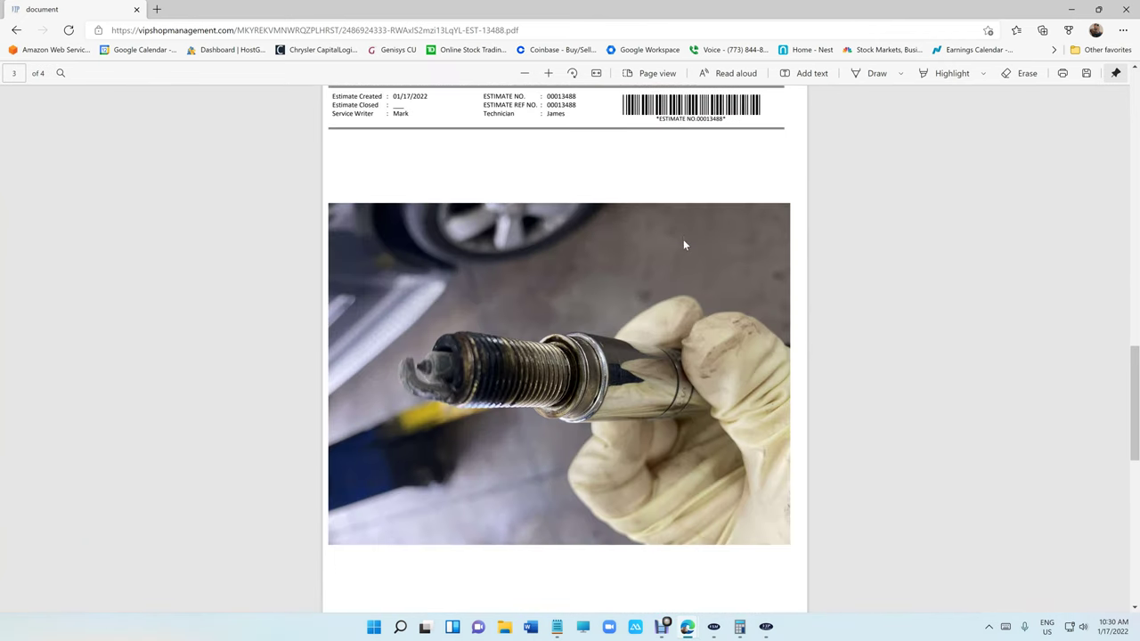
scroll(684, 245, down, 3)
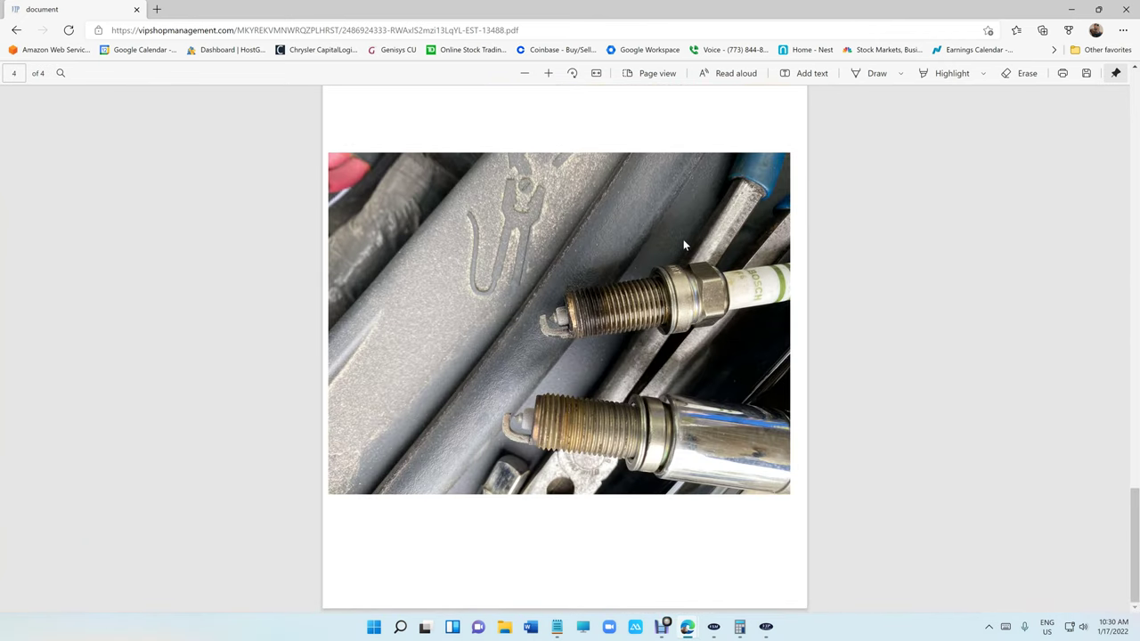
scroll(684, 245, up, 8)
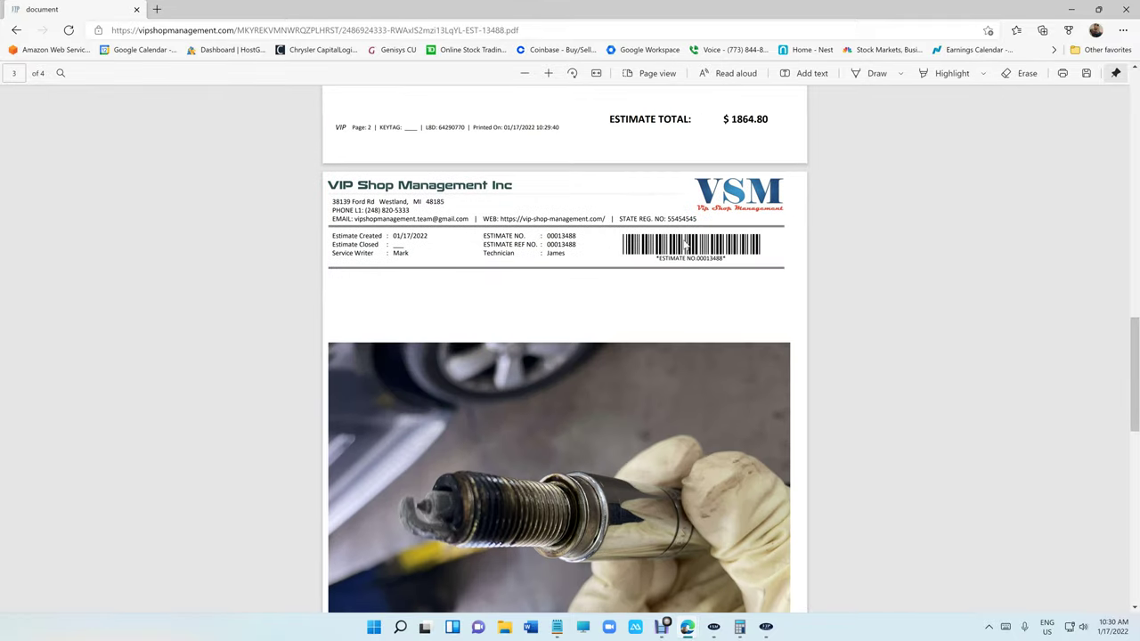
scroll(684, 245, down, 1)
scroll(684, 245, up, 1)
scroll(683, 245, down, 8)
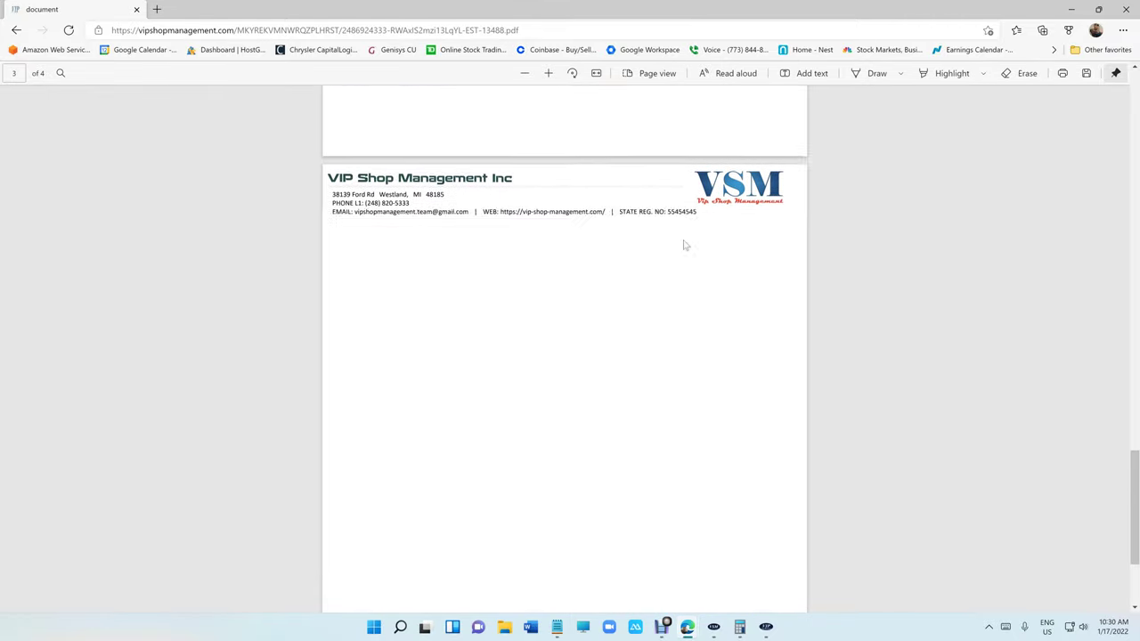
scroll(684, 245, up, 12)
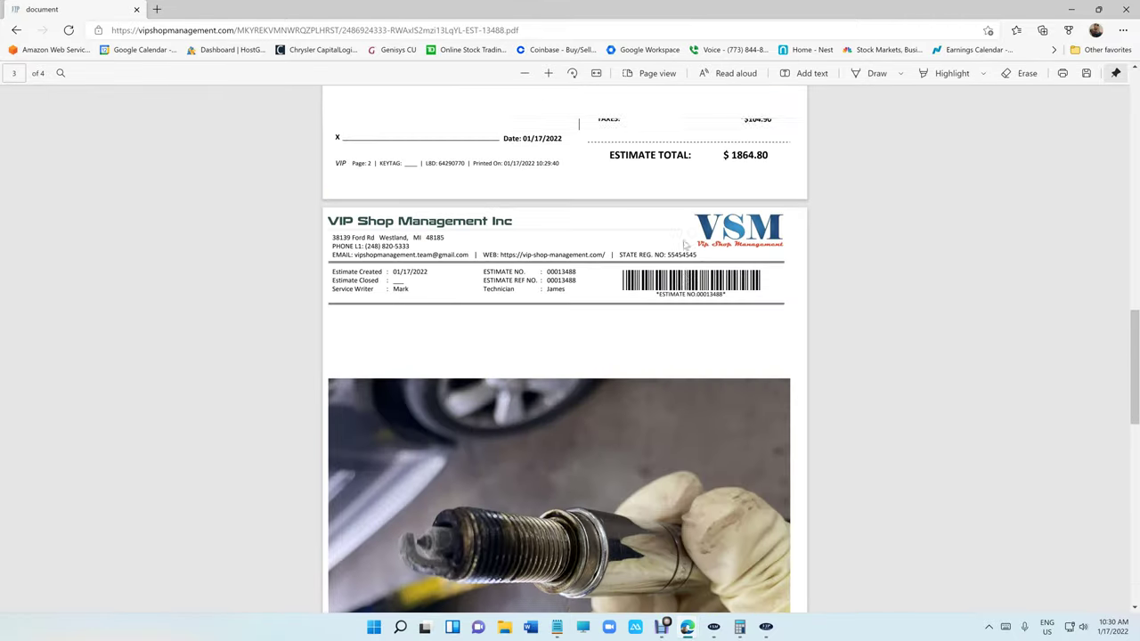
scroll(684, 245, up, 6)
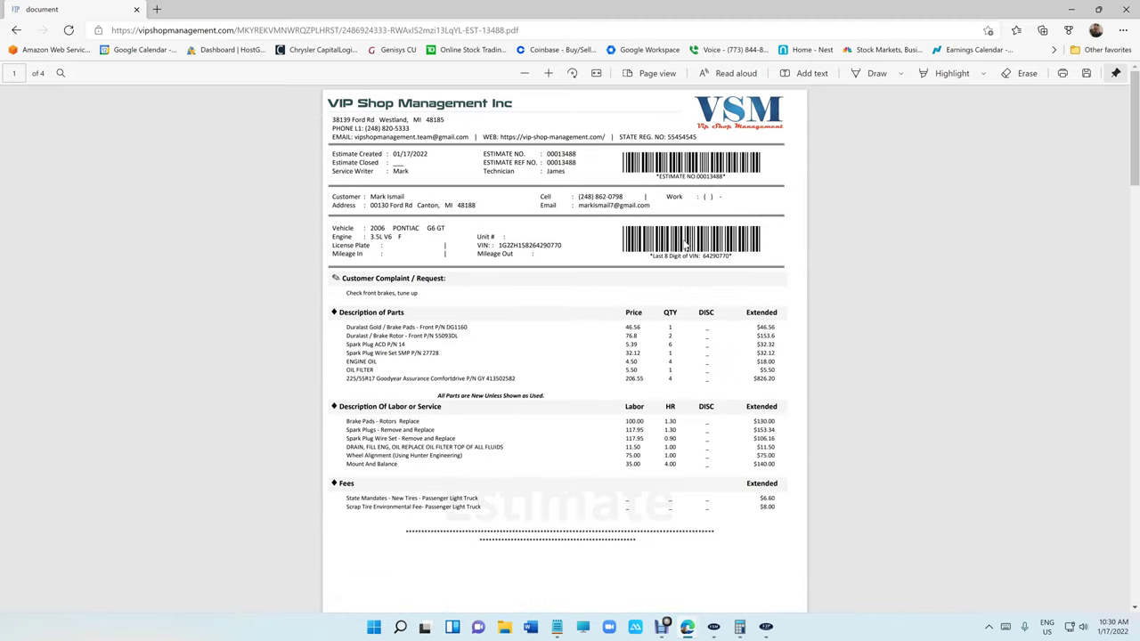
Return to the estimate and enter mileage 125364.
click(1127, 8)
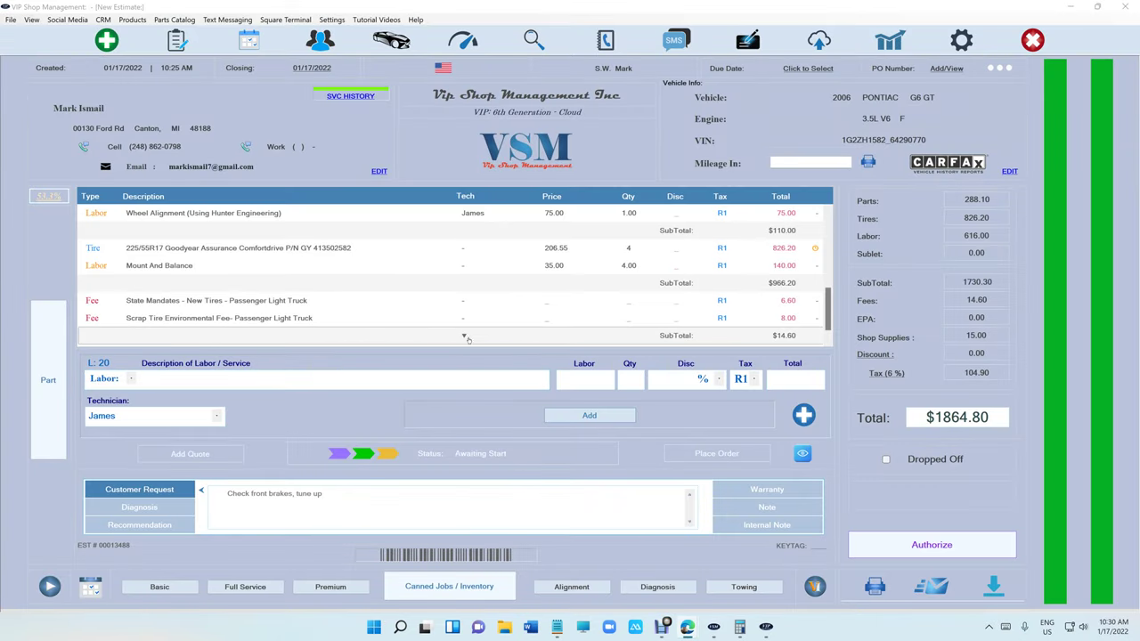
click(464, 336)
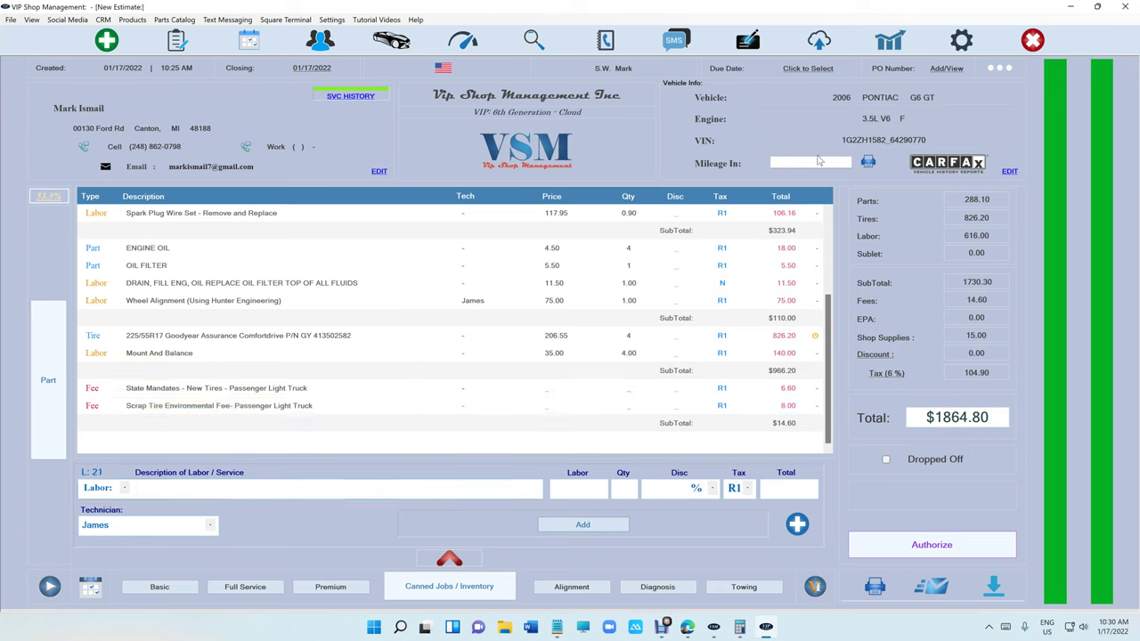
text(253645)
key(BackSpace)
Print an oil change sticker for 4.5 qts of 5W-20 with filter 111.
click(869, 162)
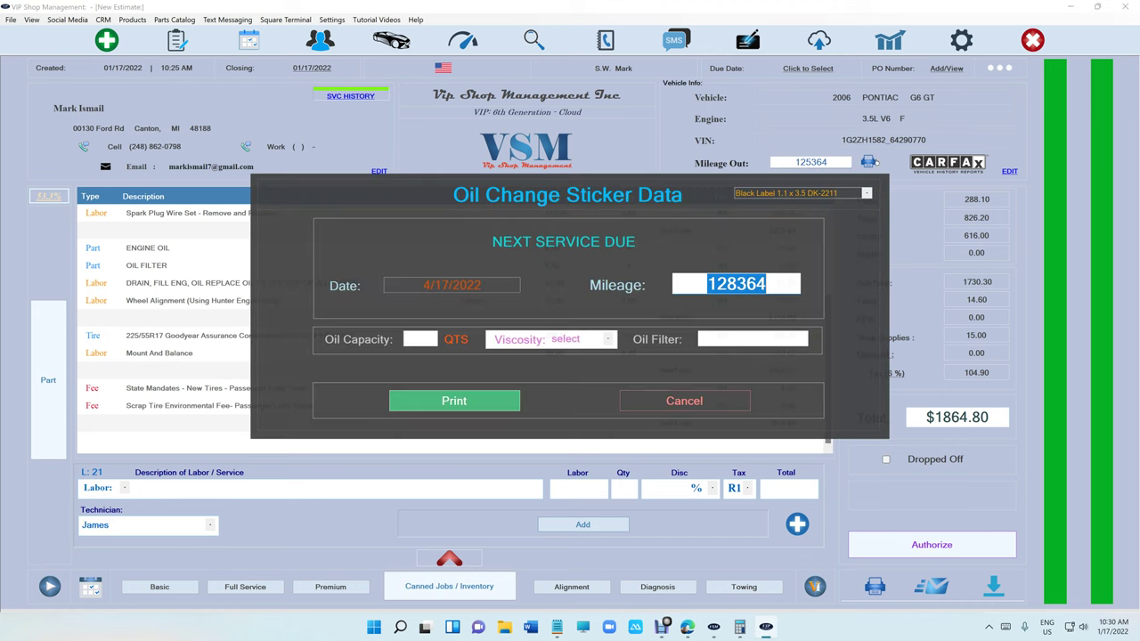
key(Tab)
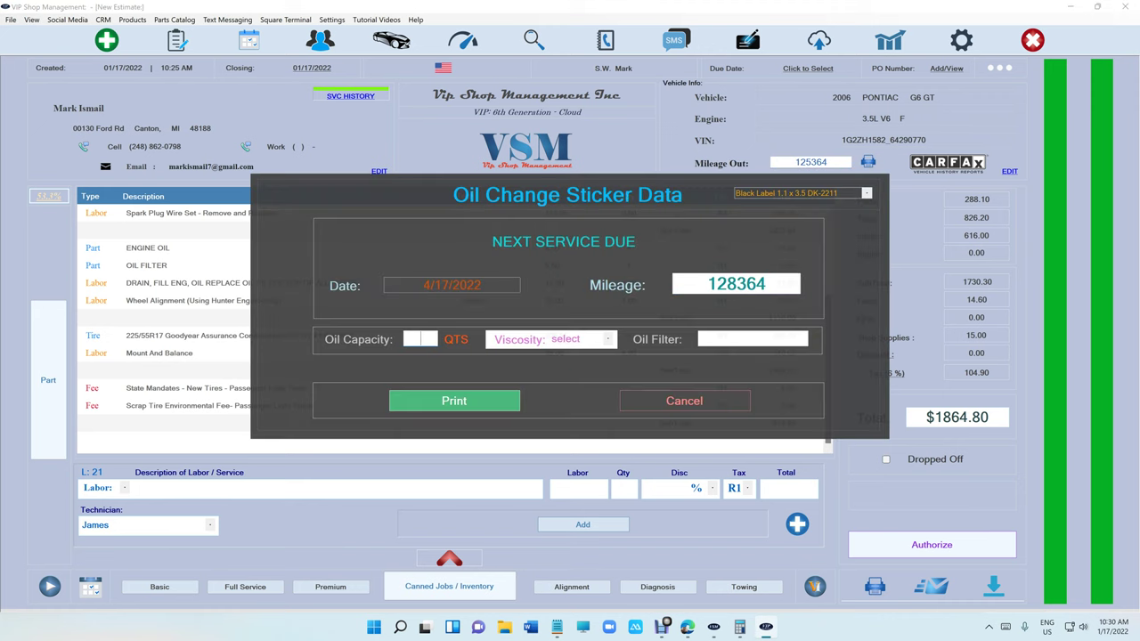
text(4.5)
click(578, 342)
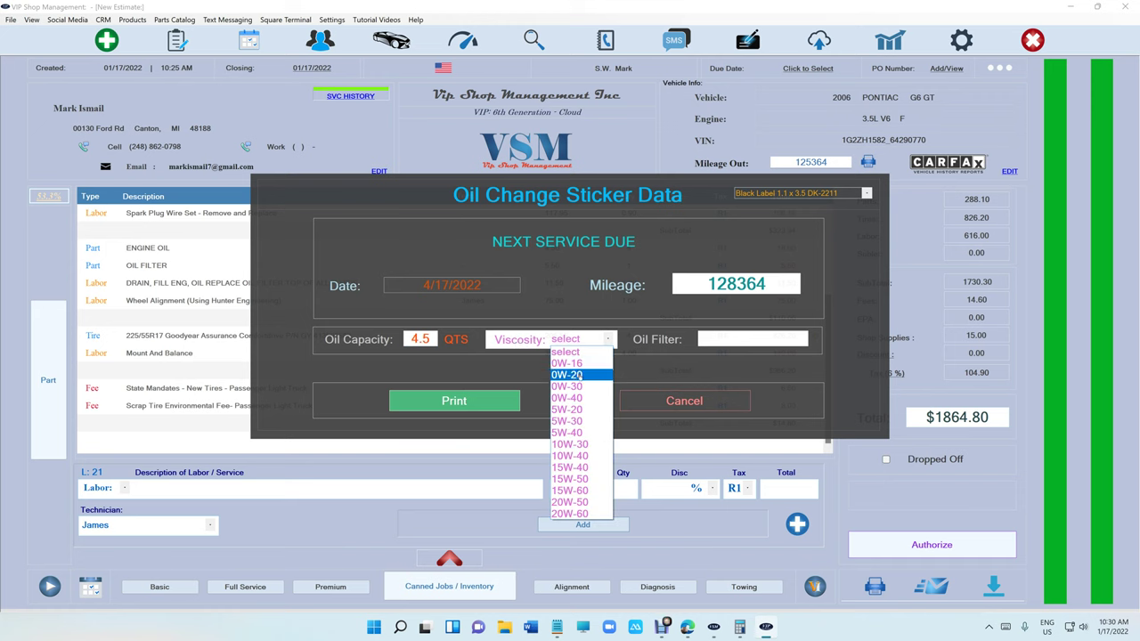
click(587, 408)
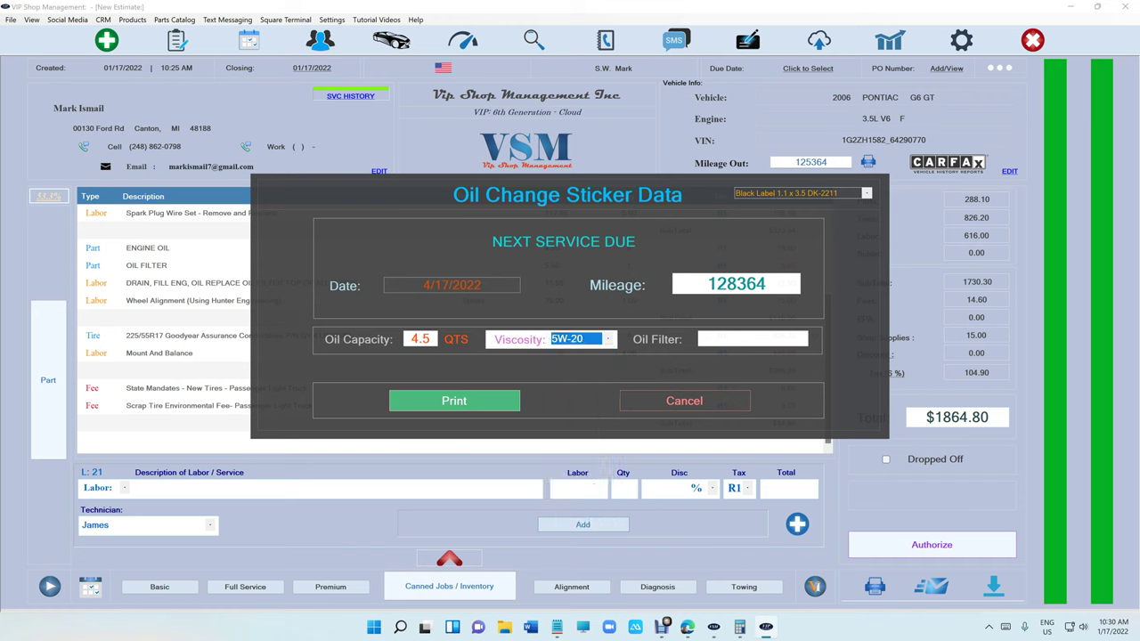
key(Tab)
text(111)
click(509, 399)
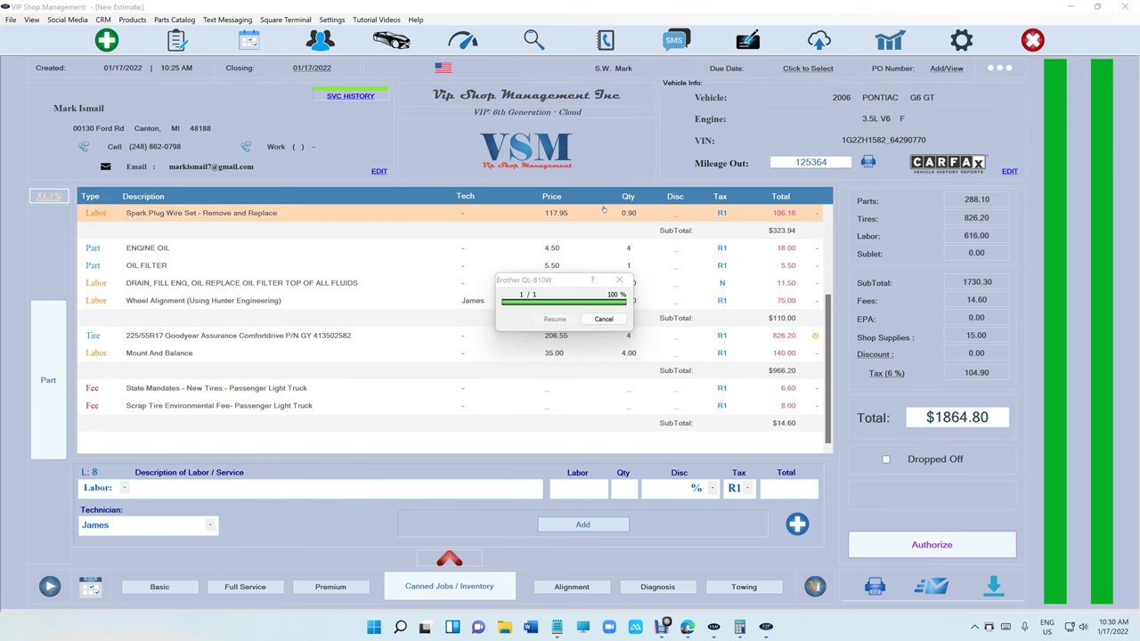
scroll(641, 267, up, 3)
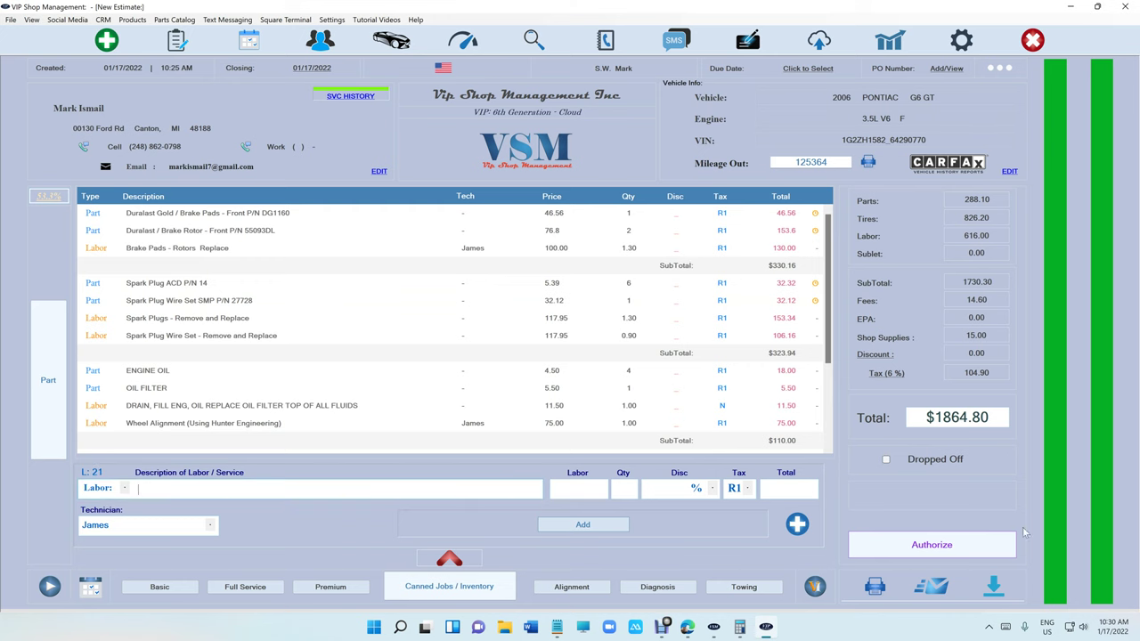
click(932, 545)
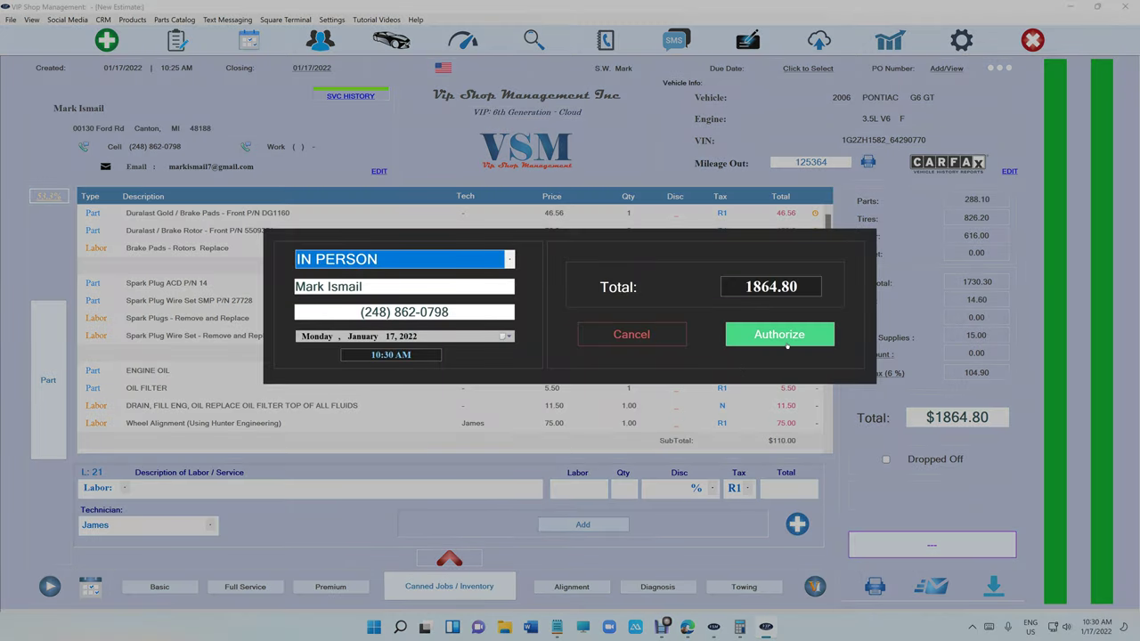
click(632, 335)
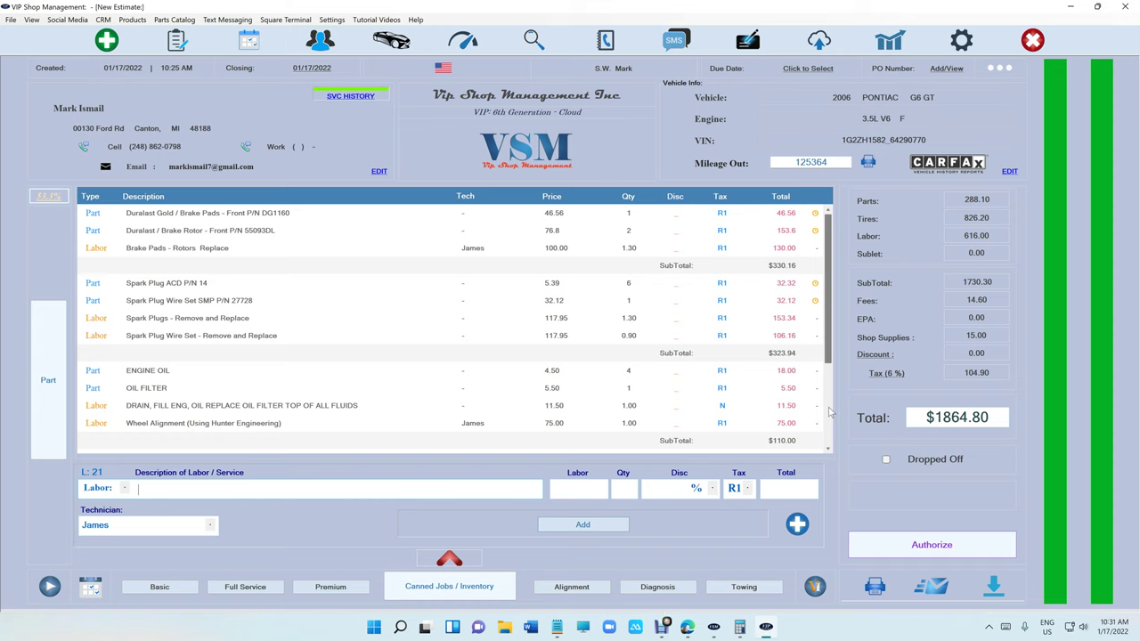
Email the customer a Request Approval message for the estimate.
click(931, 586)
click(597, 346)
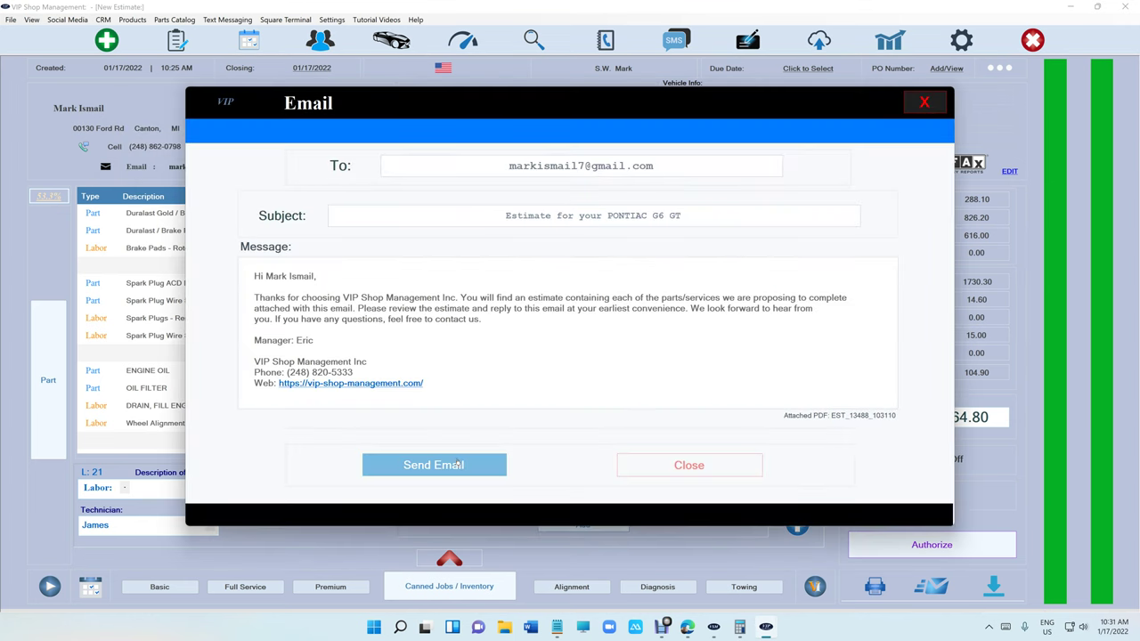
click(459, 463)
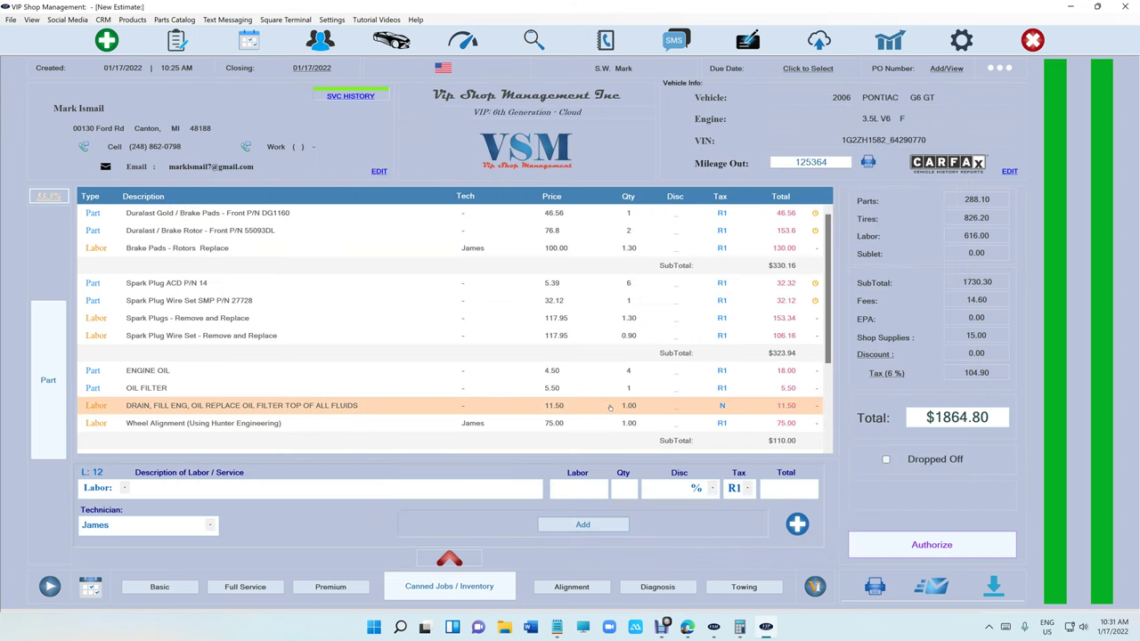
Review the customer request and next-service notes, dismiss the 'Go head' reply, and begin authorization.
click(459, 561)
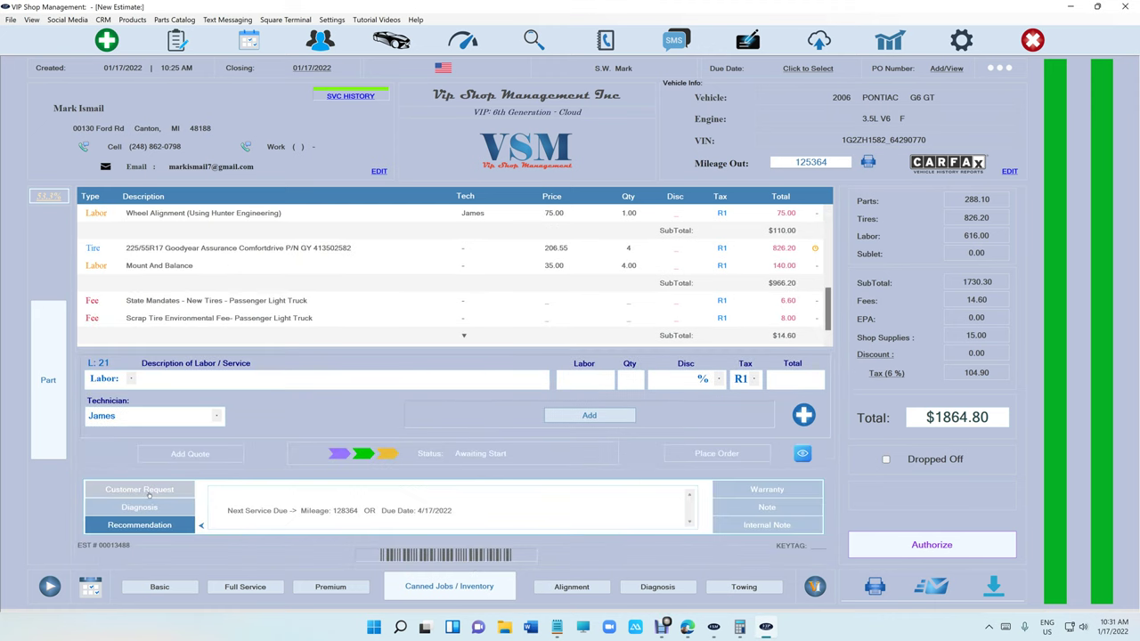
click(139, 489)
click(142, 524)
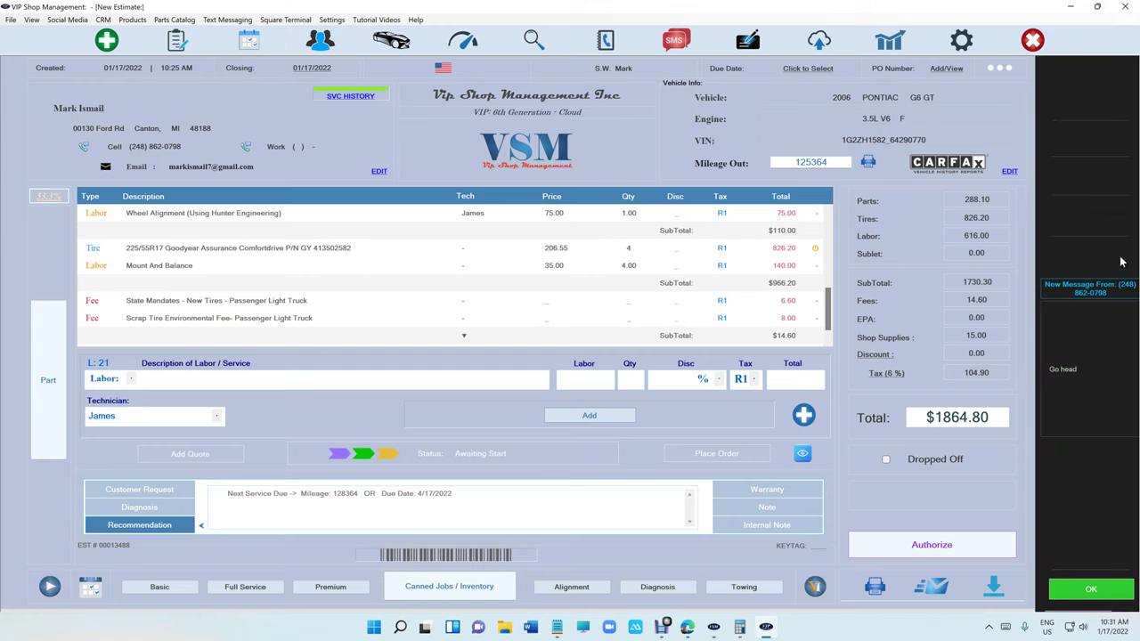
click(1091, 589)
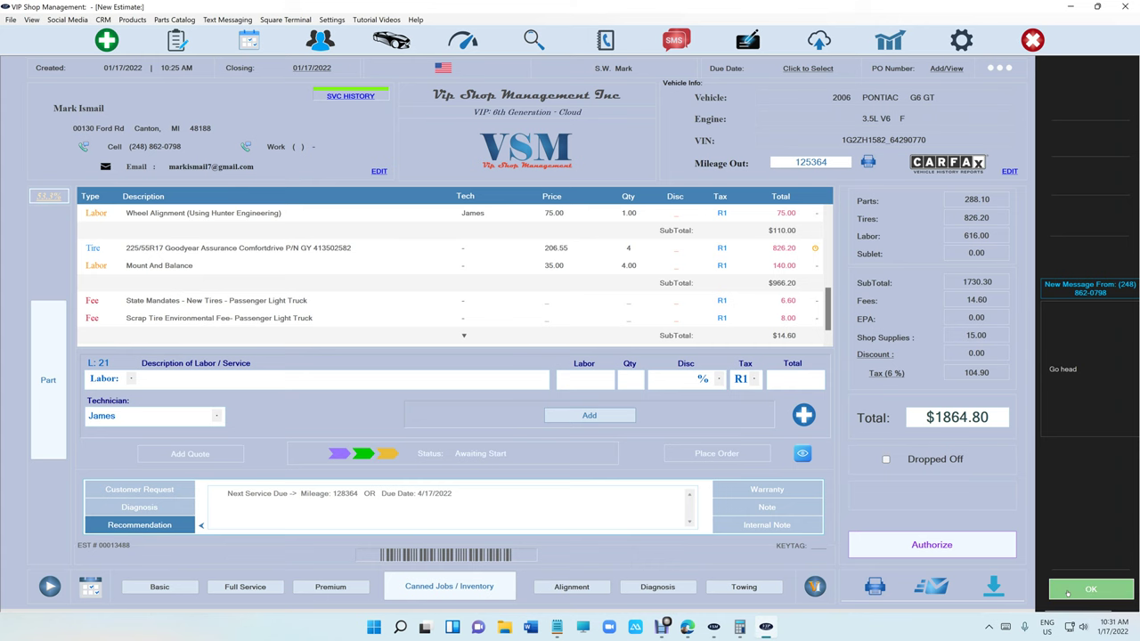
click(972, 556)
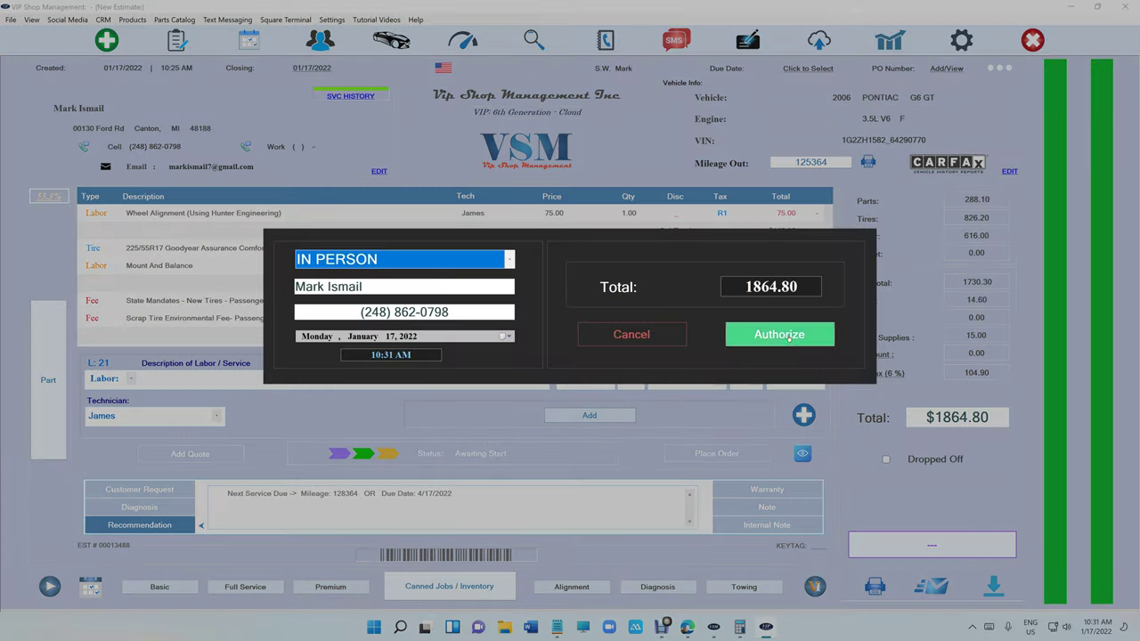
Authorize the $1864.80 estimate and start a card payment without the card fee.
click(780, 335)
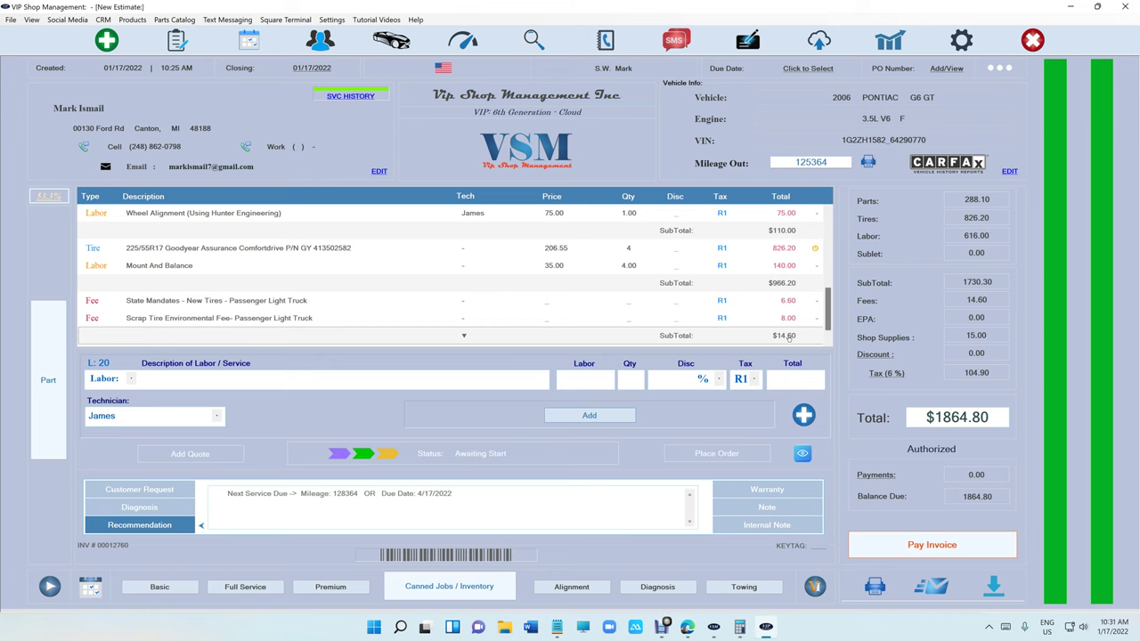
click(915, 546)
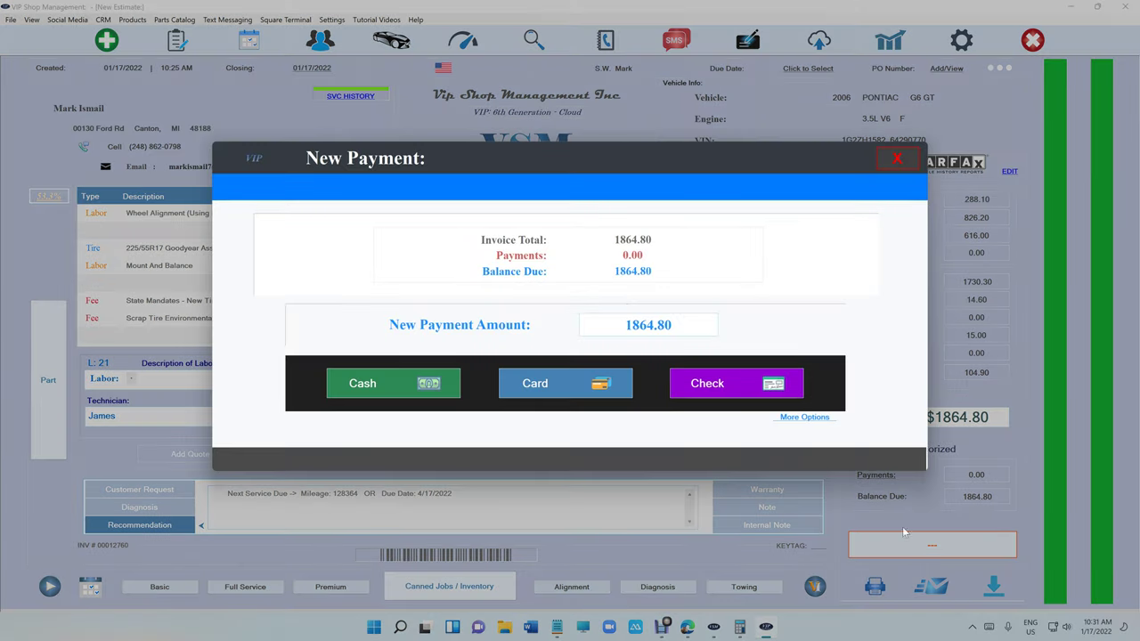
click(545, 389)
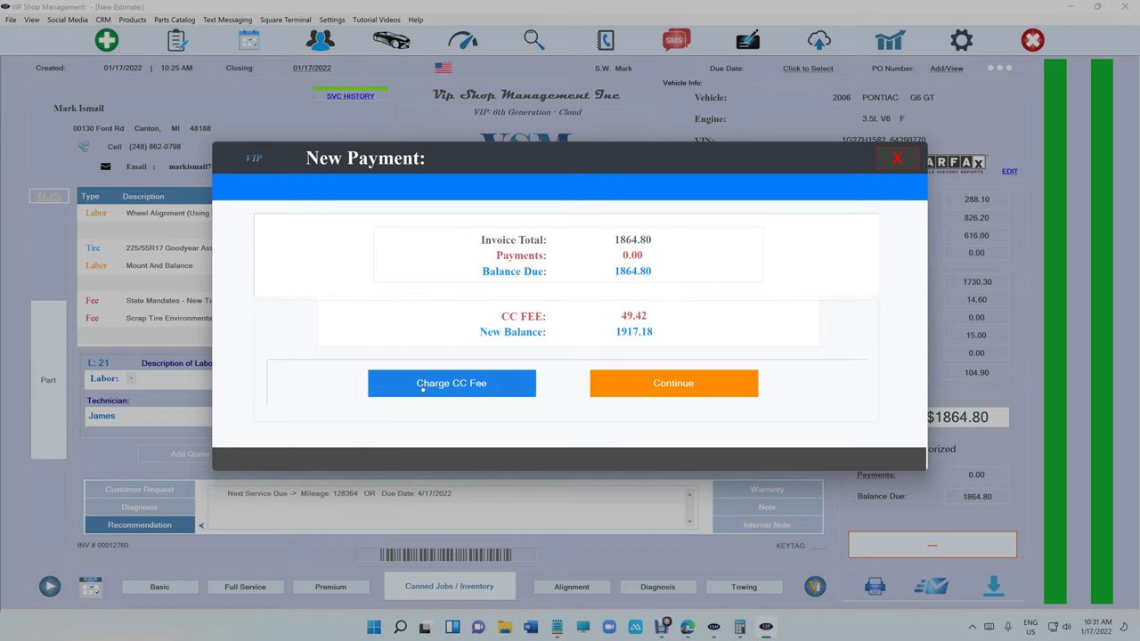
click(674, 383)
Pay by VISA, entering the card's last four digits and the authorization number.
click(445, 324)
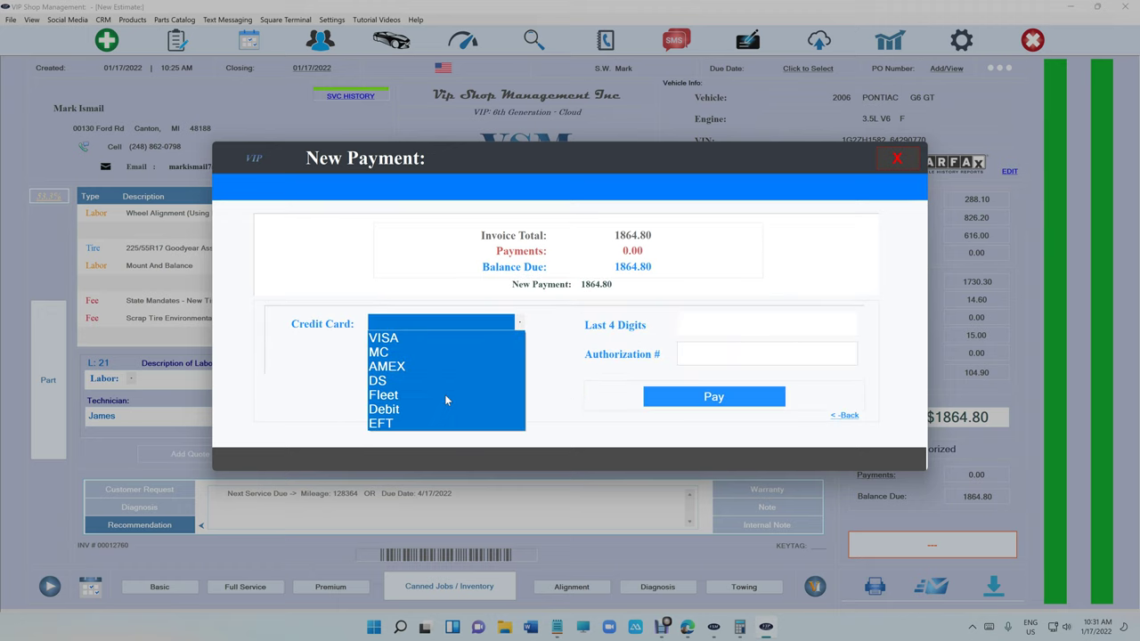
click(423, 342)
click(732, 333)
text(6162)
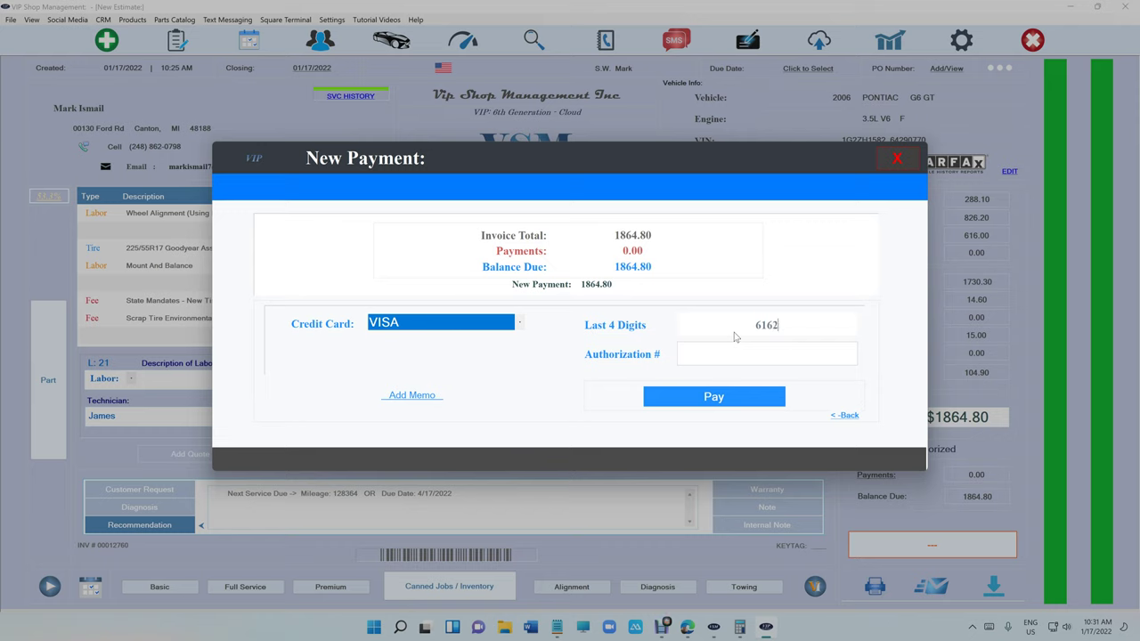
key(Tab)
click(745, 399)
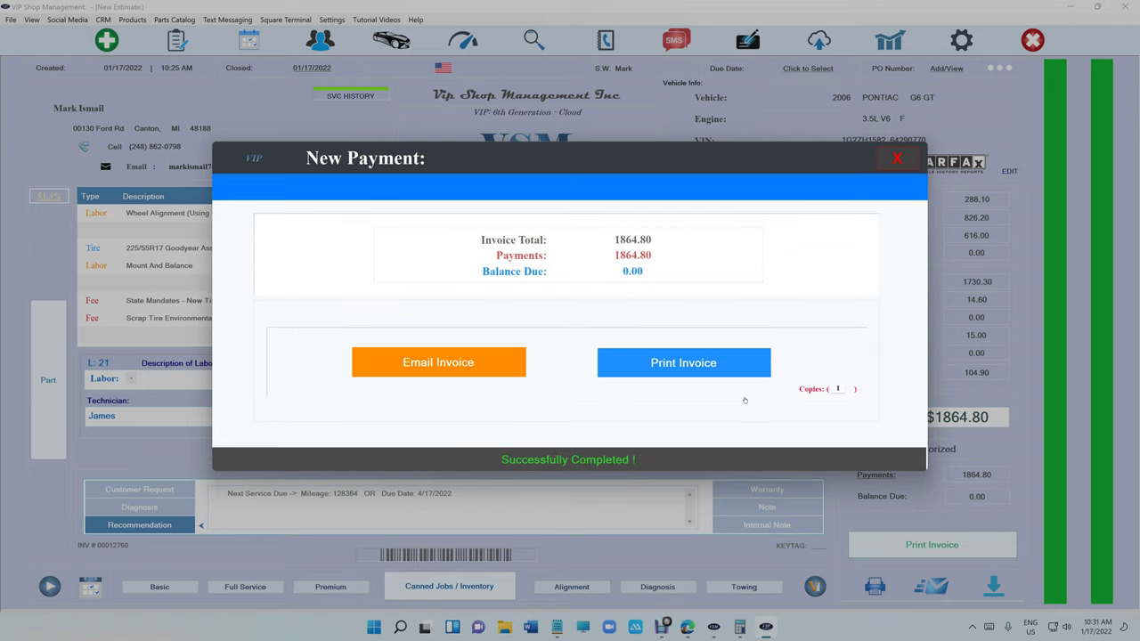
Preview the two-page paid invoice showing $0.00 balance due, then close the preview.
click(893, 159)
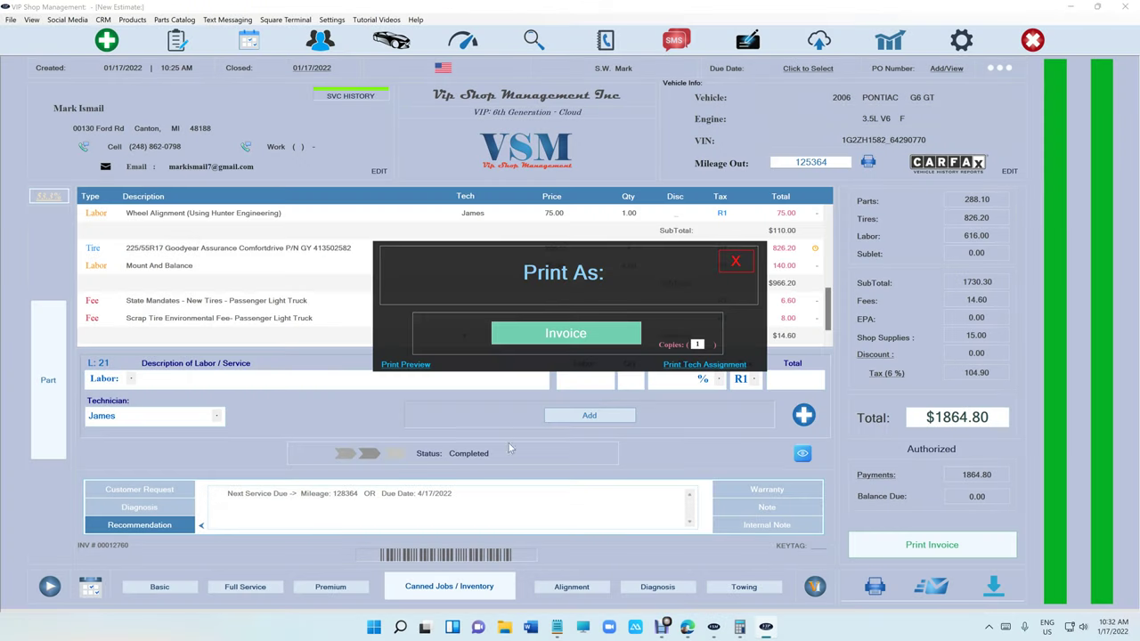
click(415, 361)
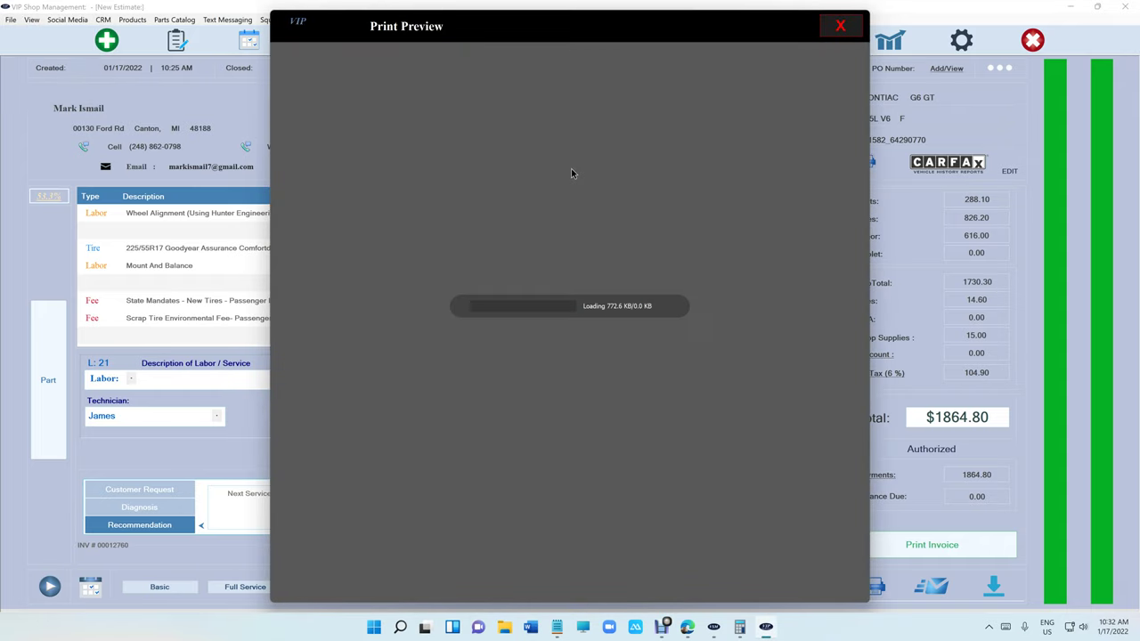
scroll(570, 173, down, 3)
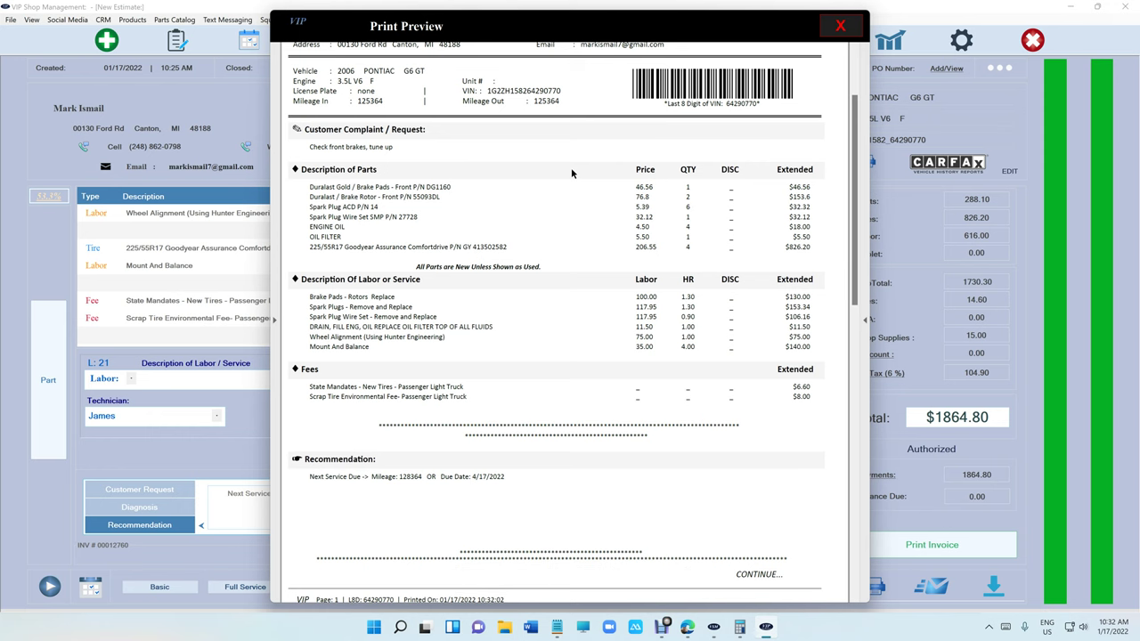
scroll(573, 173, down, 10)
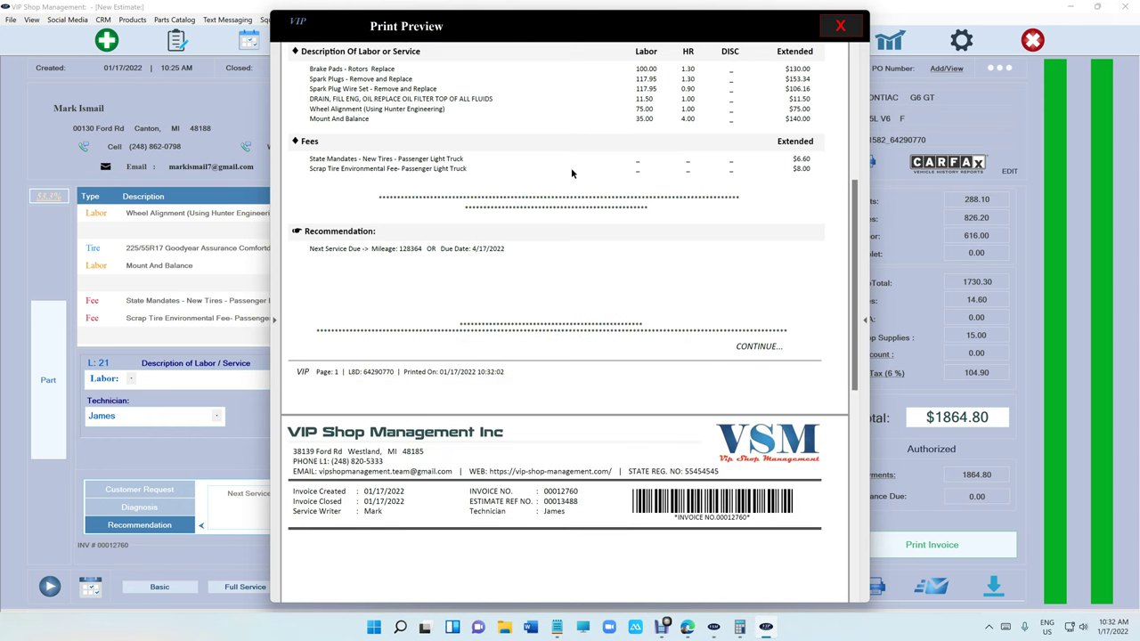
scroll(573, 172, down, 3)
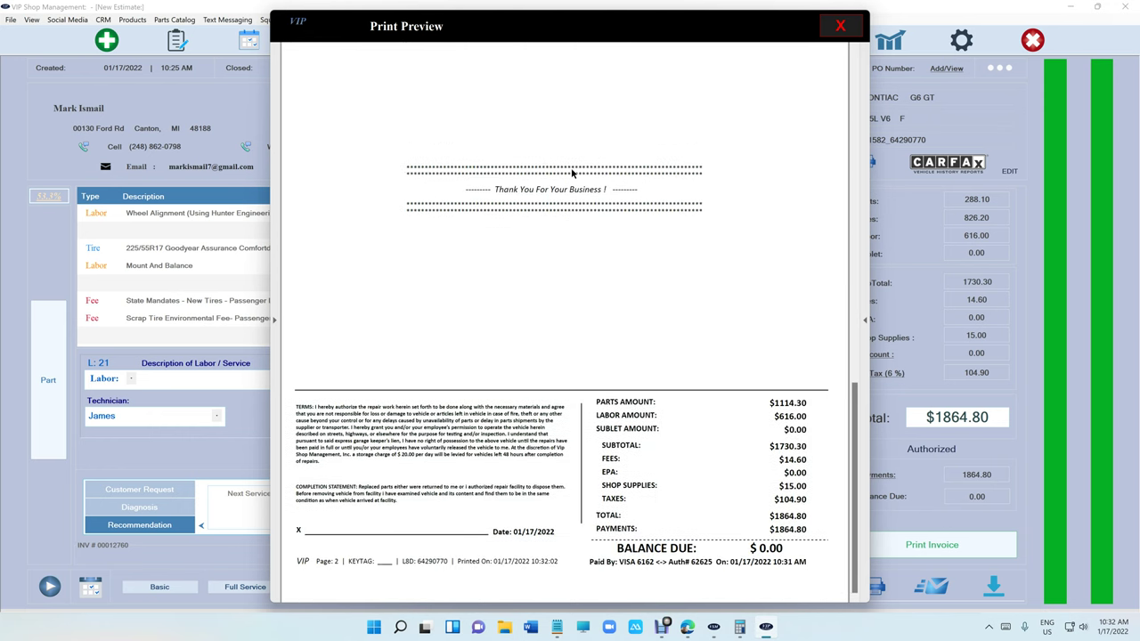
scroll(579, 178, up, 15)
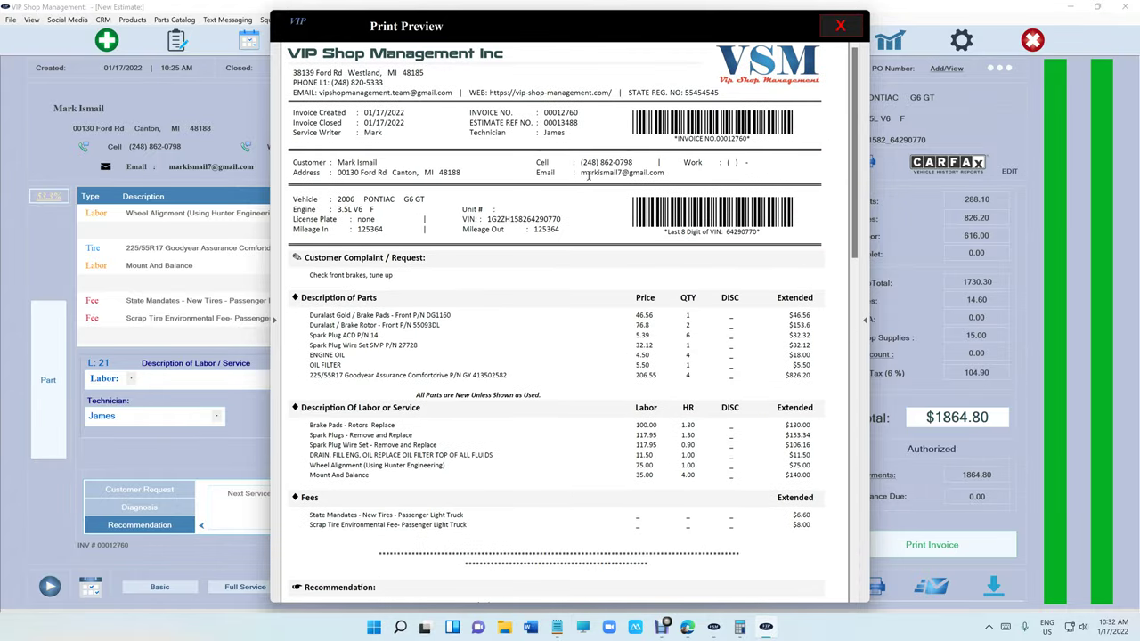
click(838, 26)
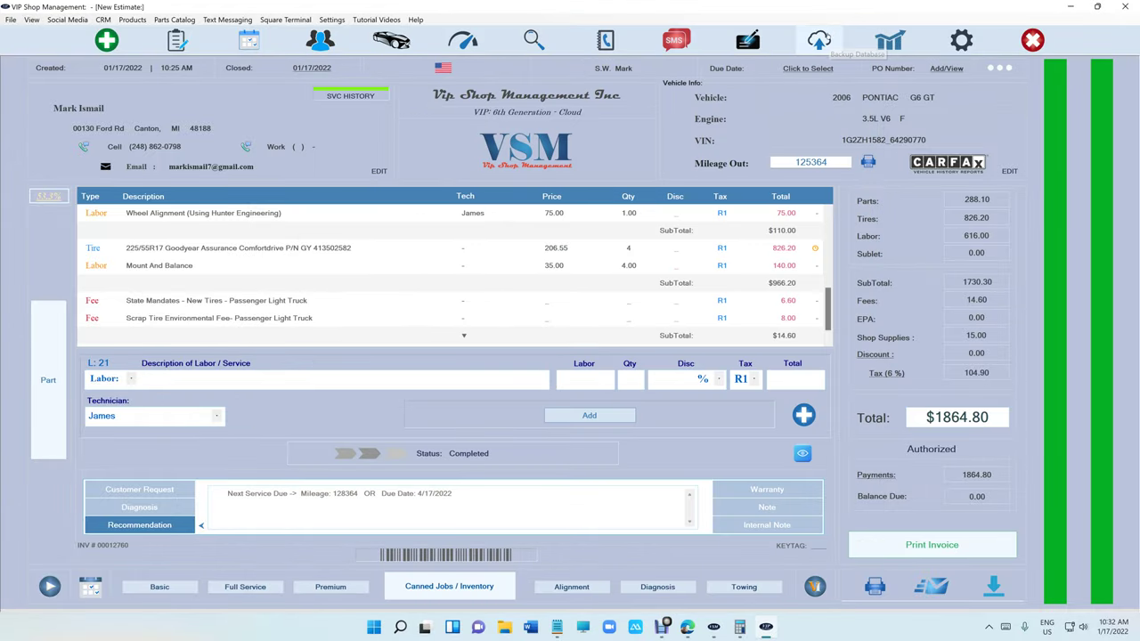
Review the monthly-yearly sales report for 2021 and the daily report for January 15.
click(890, 44)
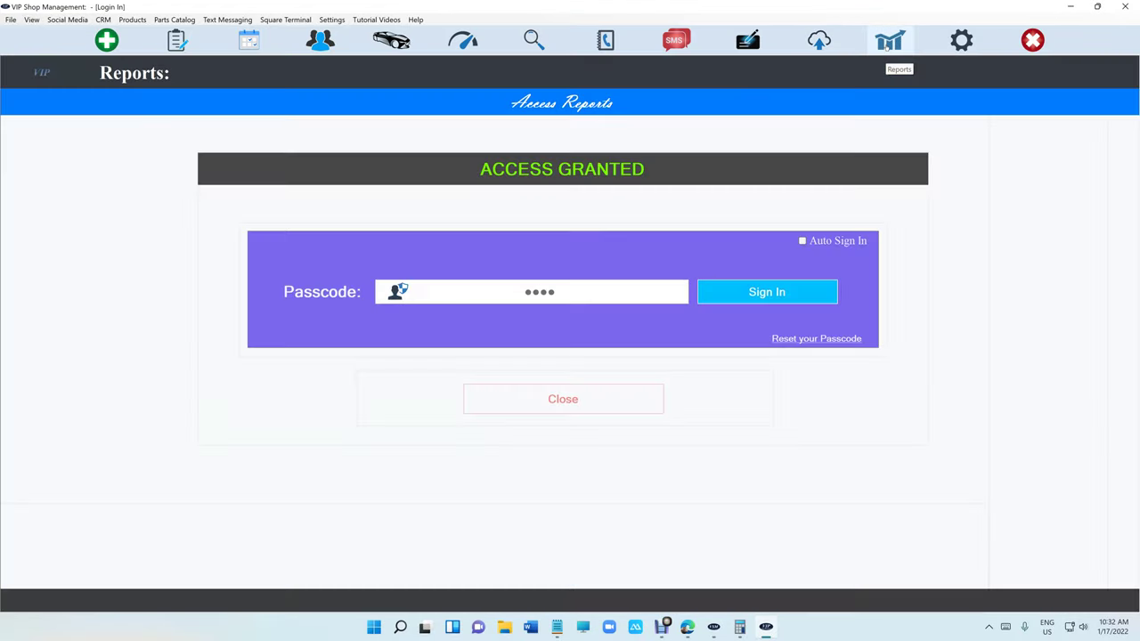
click(524, 219)
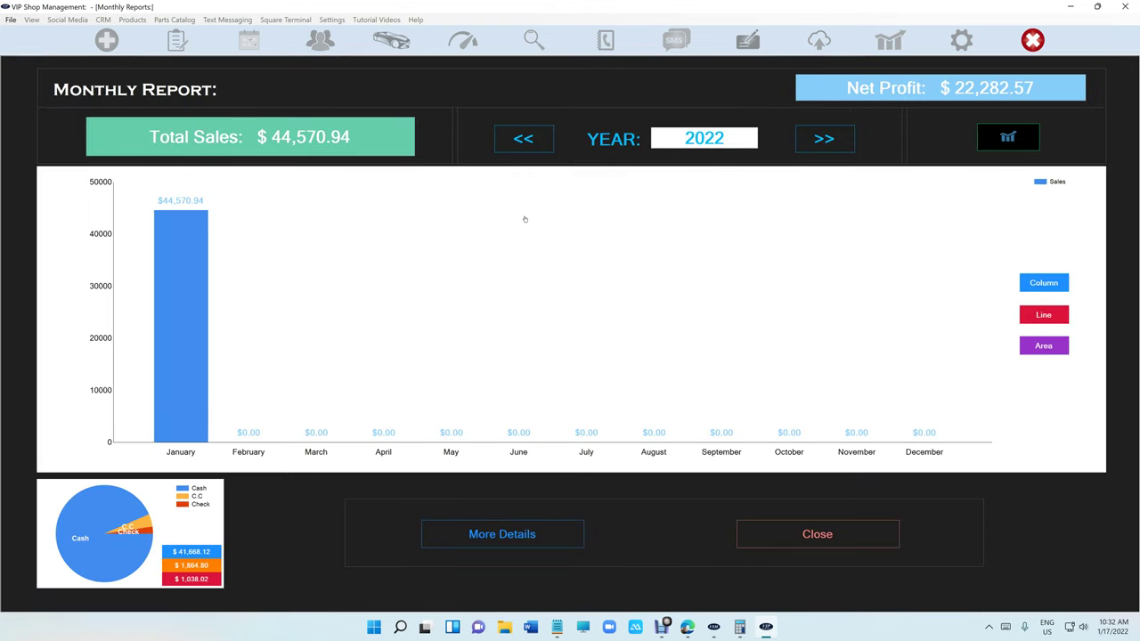
click(527, 143)
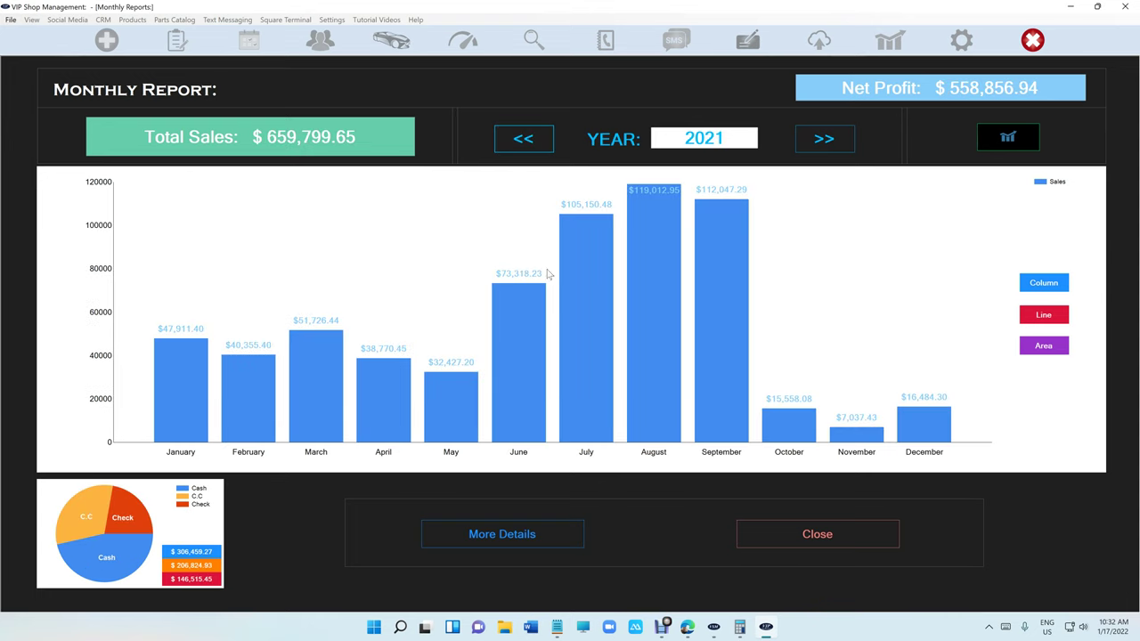
click(814, 532)
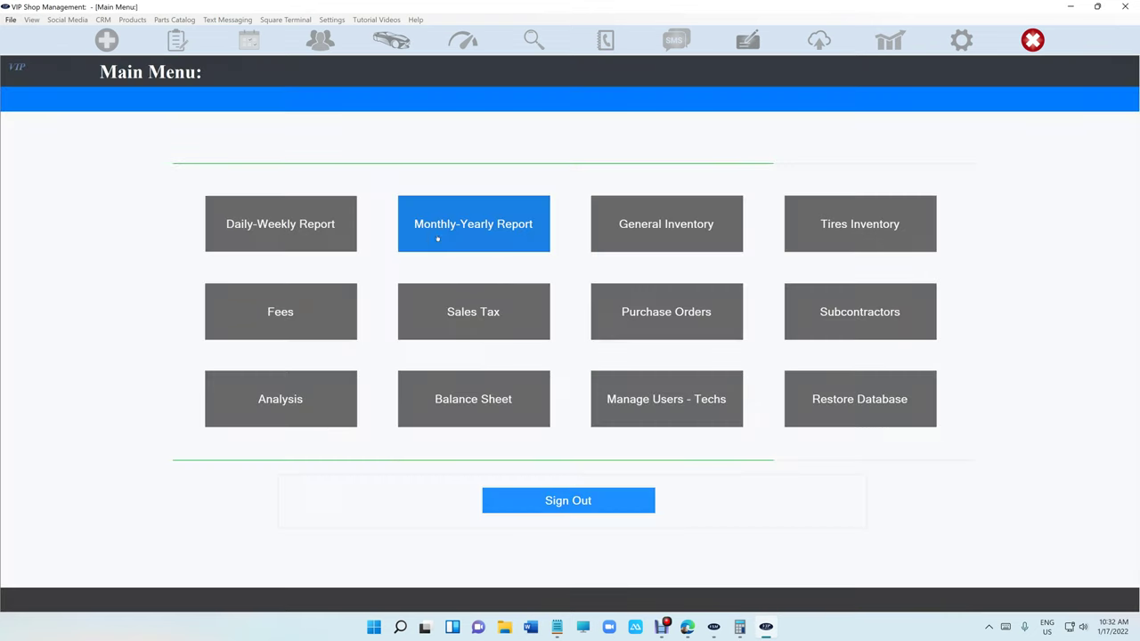
click(348, 229)
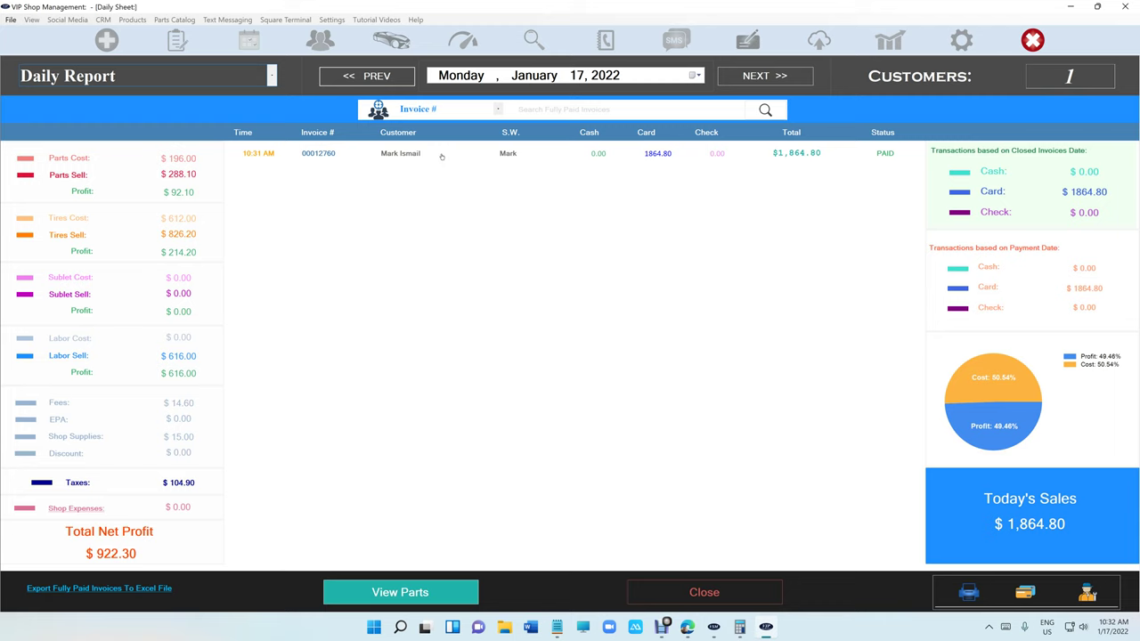
click(383, 78)
click(383, 78)
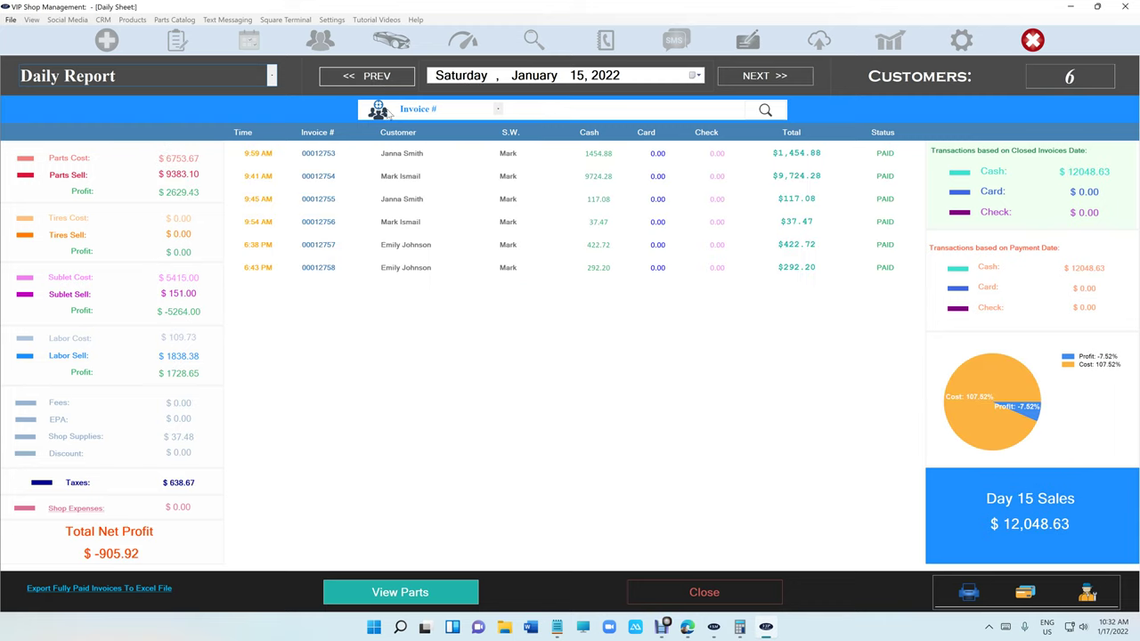
click(725, 595)
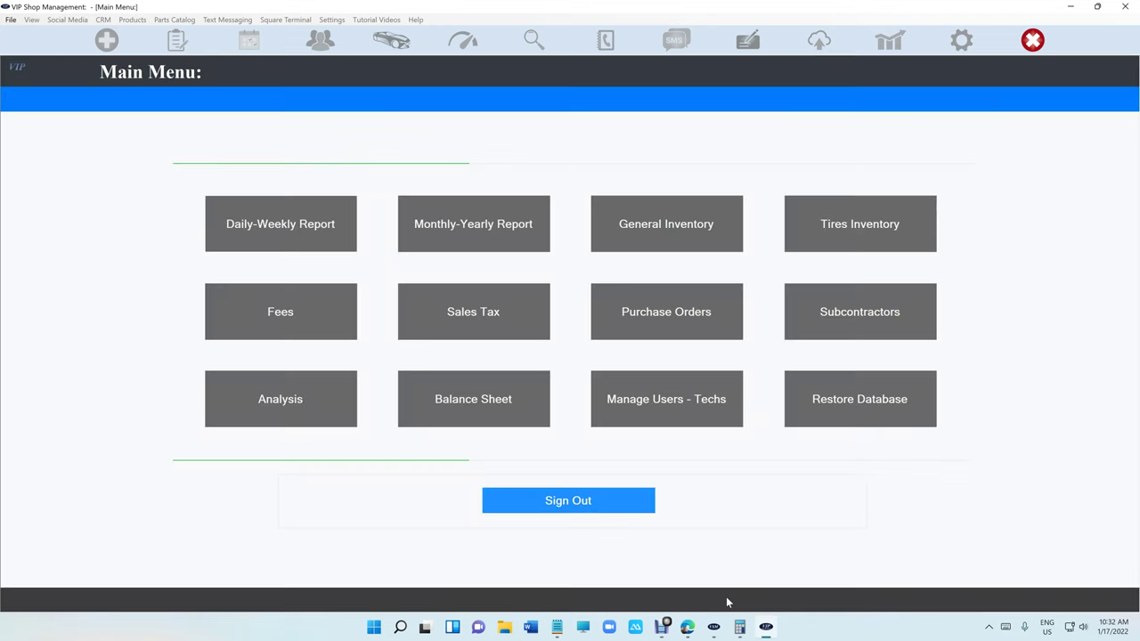
Review the monthly balance sheet and the $1,578.53 sales tax summary.
click(498, 410)
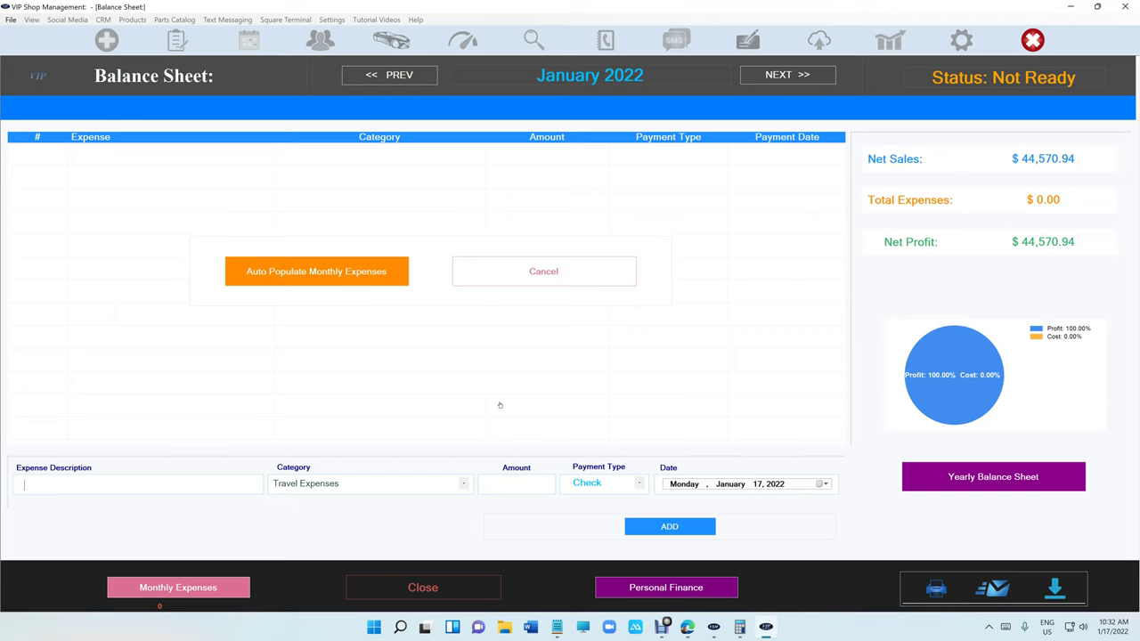
click(475, 592)
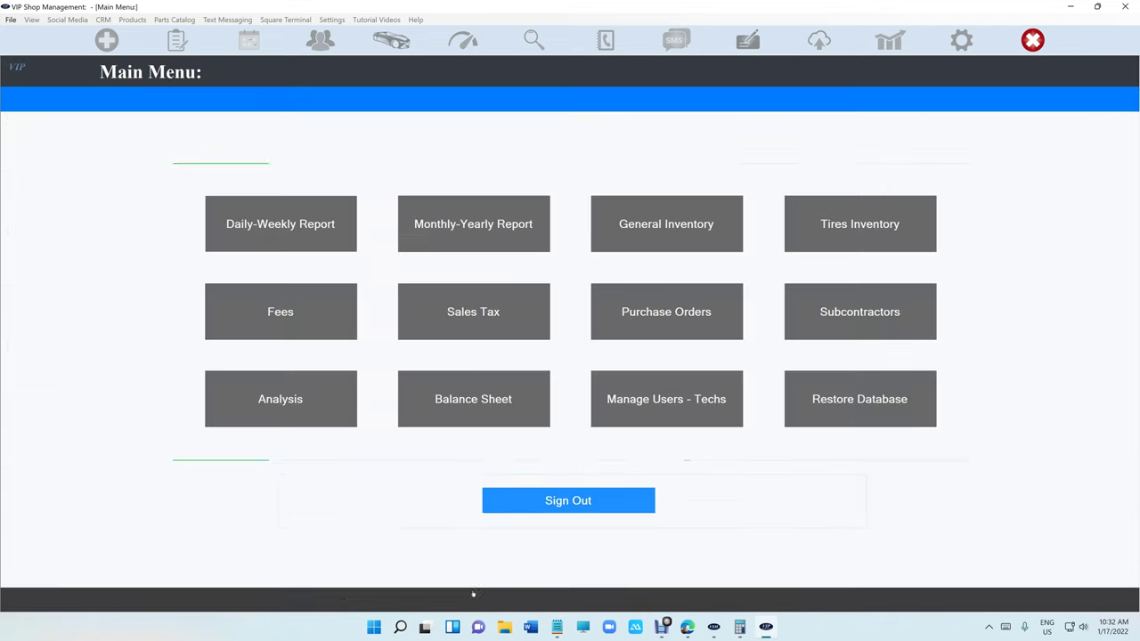
click(521, 321)
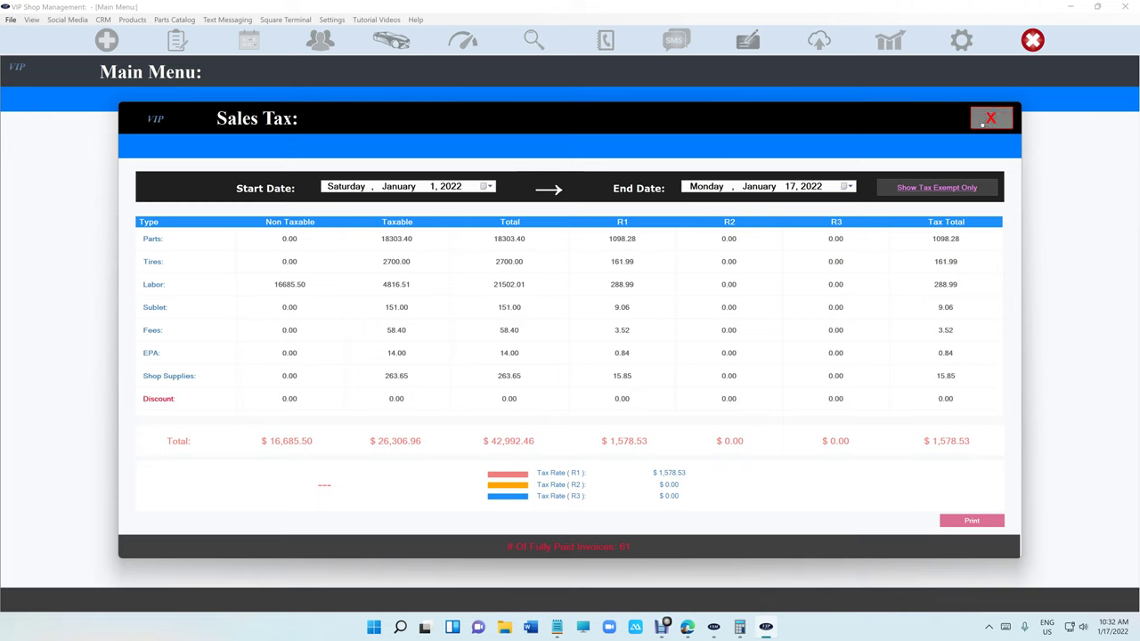
click(990, 118)
Sign out of reports and look through the phone book, text messaging and check writer.
click(594, 514)
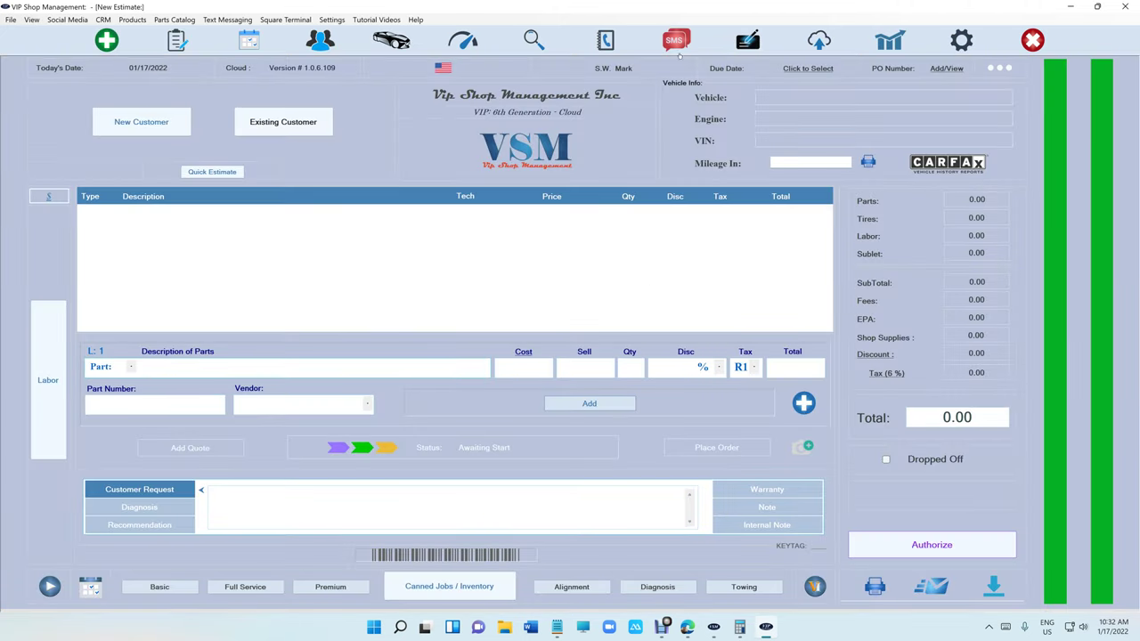
click(608, 41)
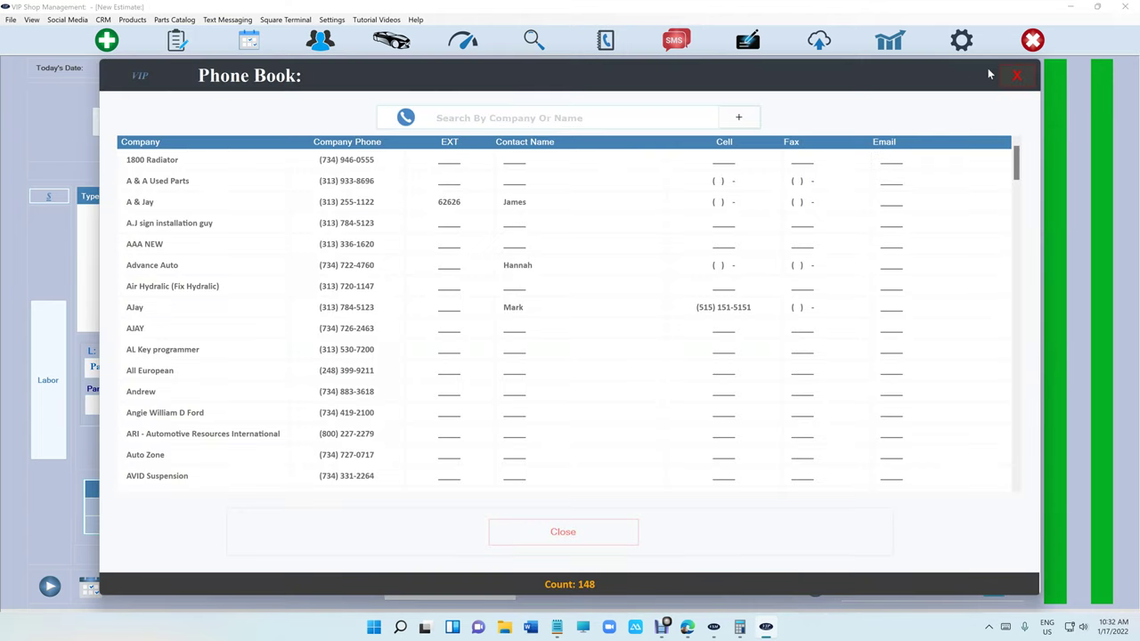
click(1016, 75)
click(674, 40)
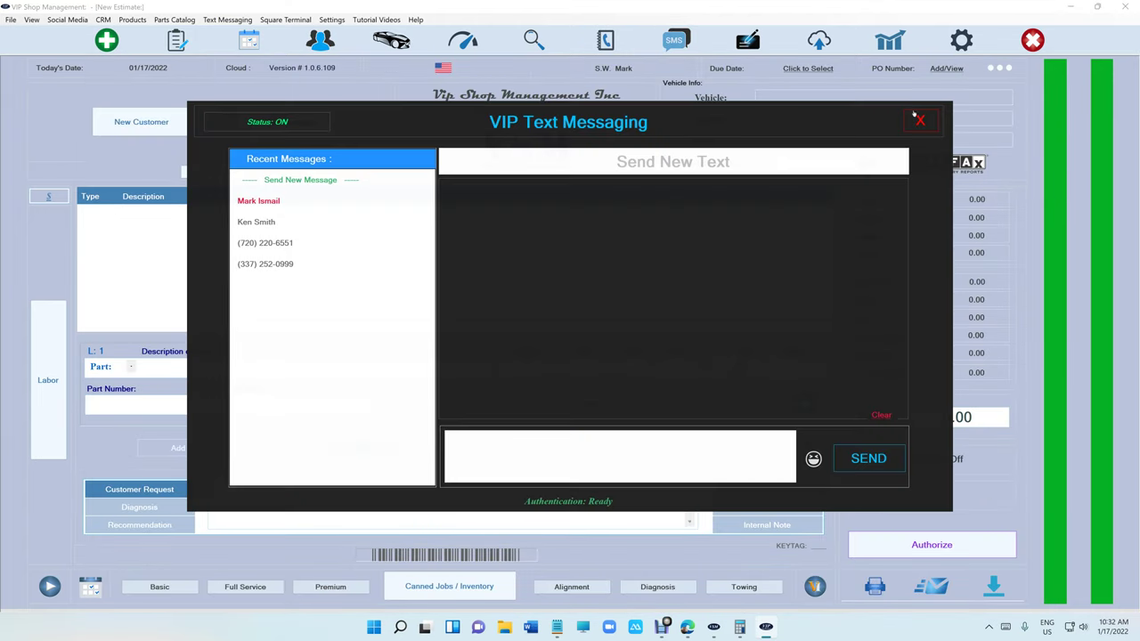
click(923, 120)
click(748, 40)
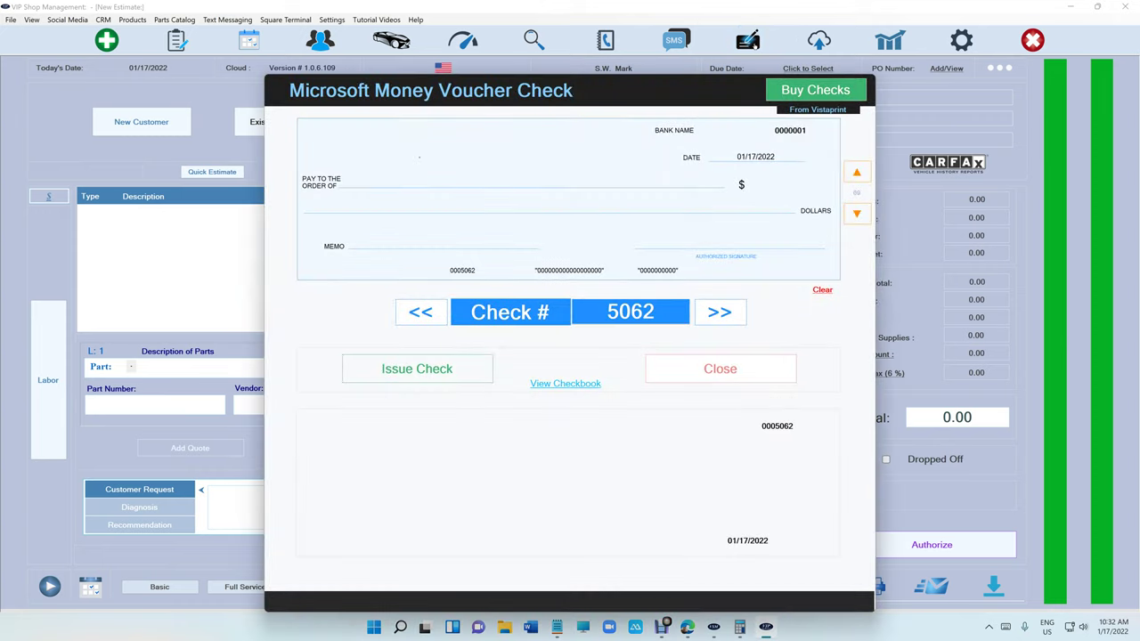
click(687, 359)
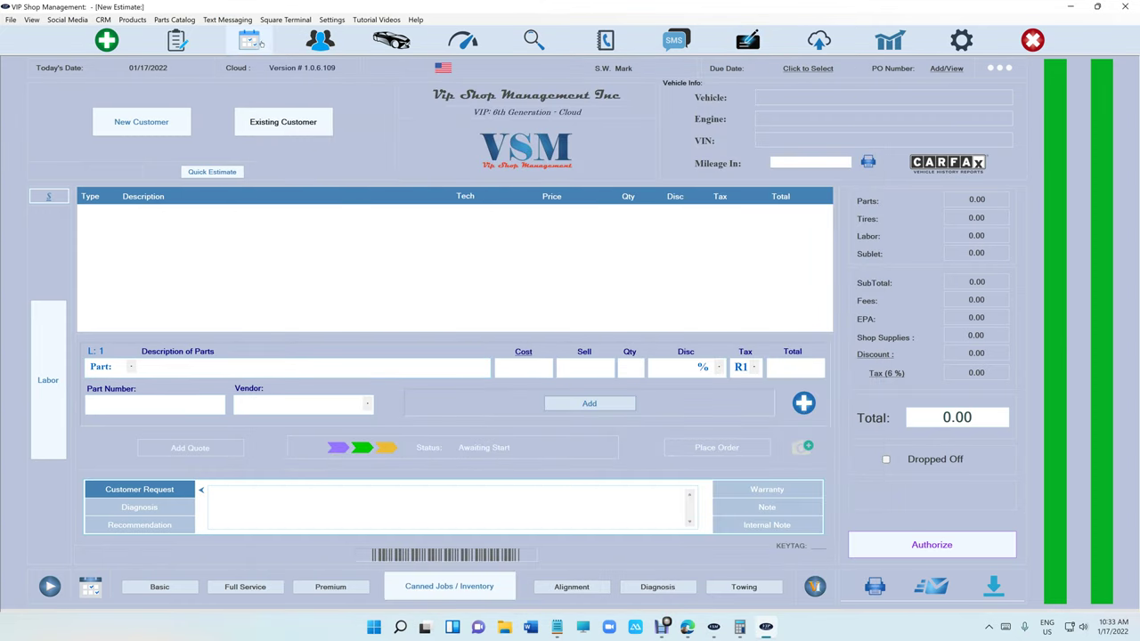
Look through the appointments calendar, workflow list and dashboard summary.
click(250, 40)
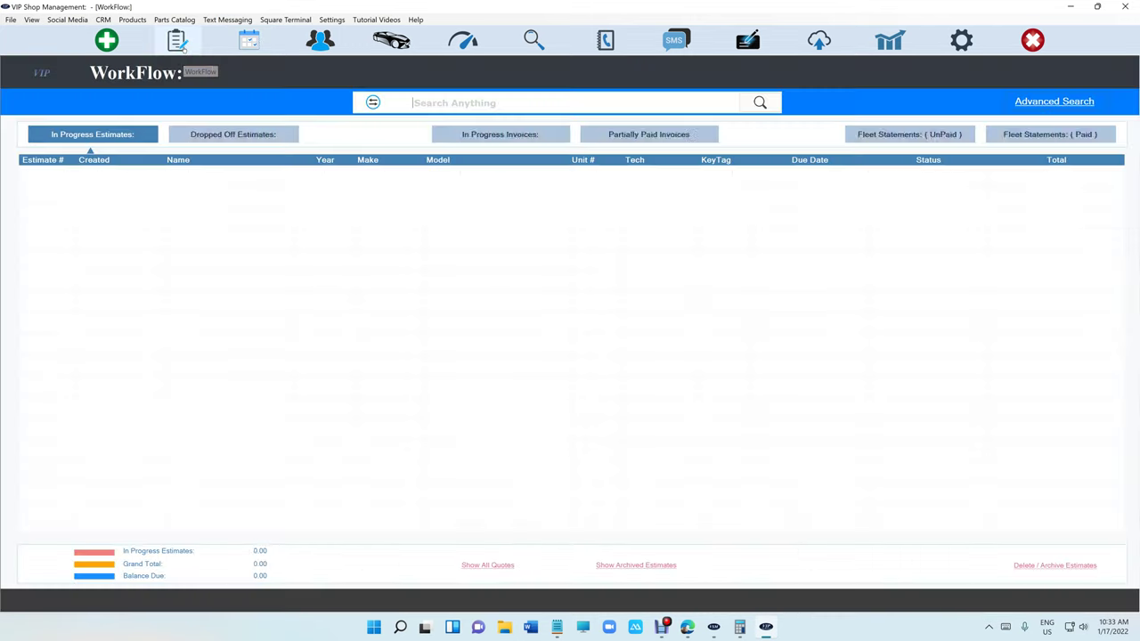
click(177, 40)
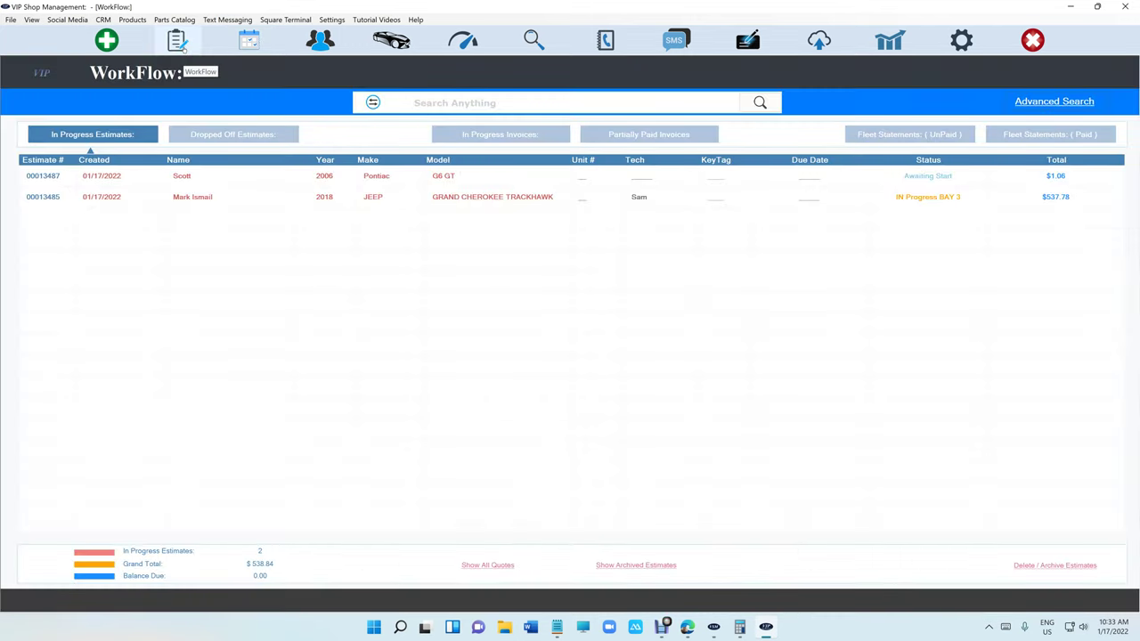
click(463, 41)
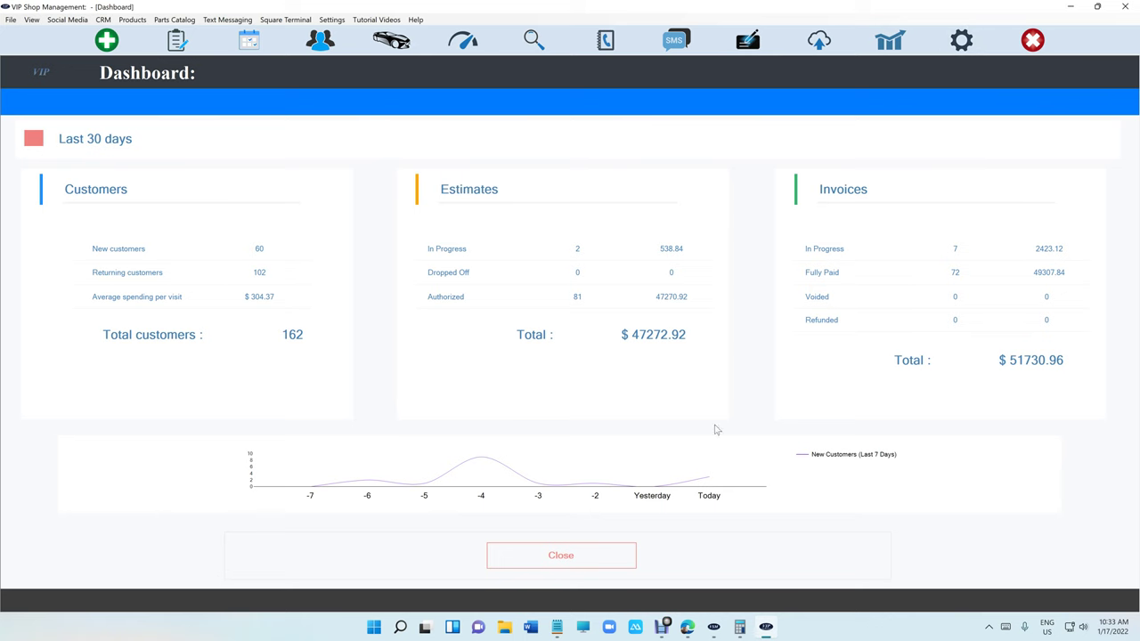
click(608, 551)
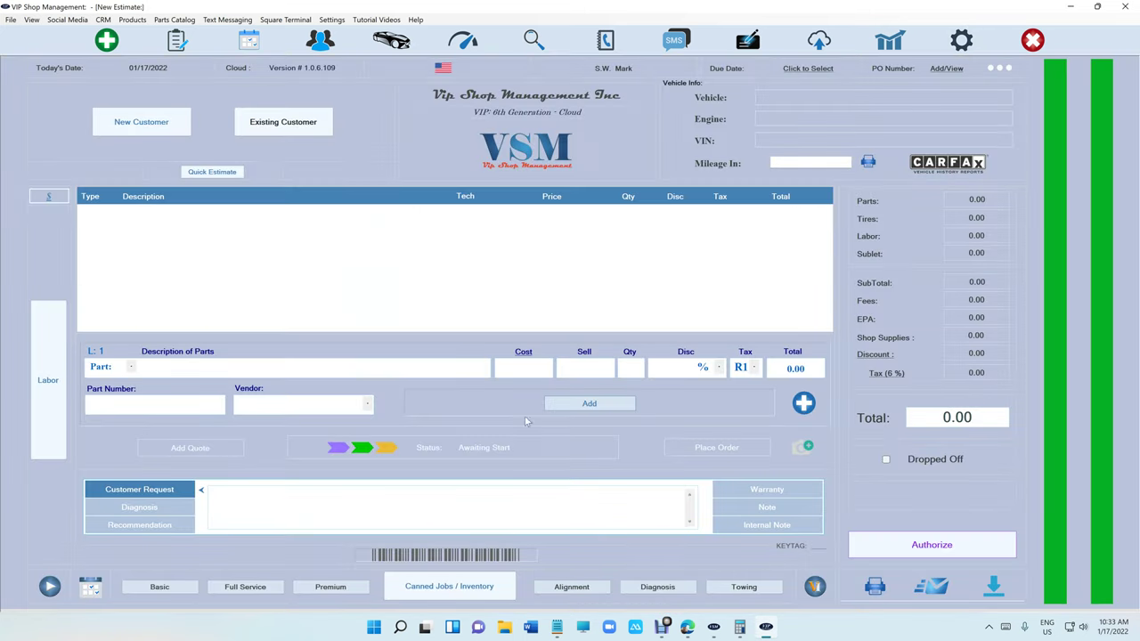
Start a new estimate for the customer's 2006 Pontiac G6 GT.
click(277, 124)
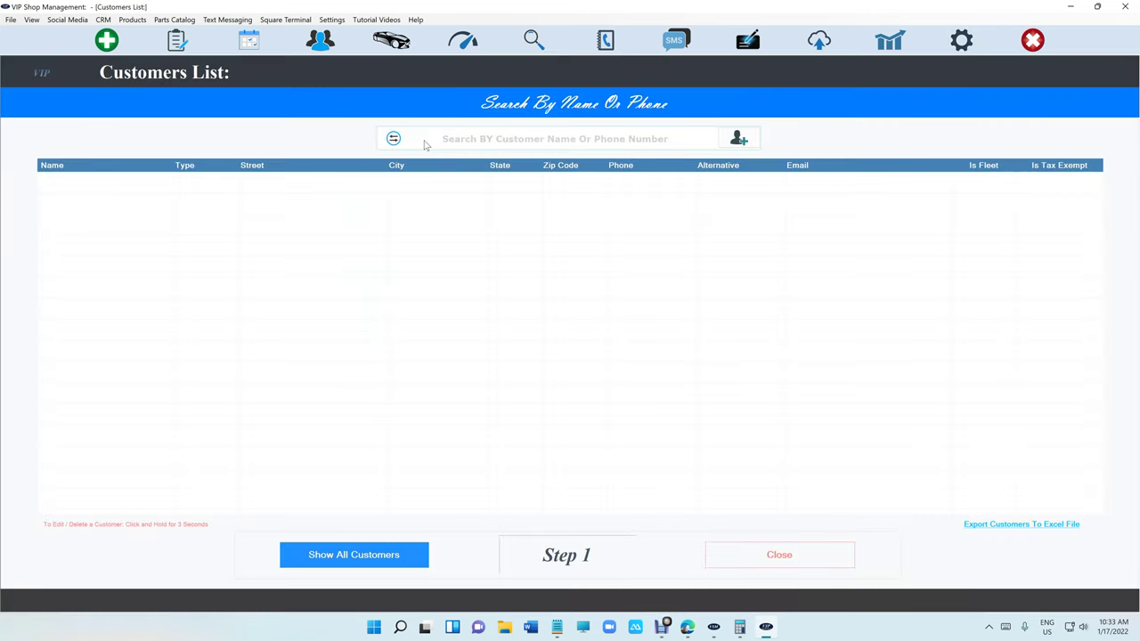
text(mark is)
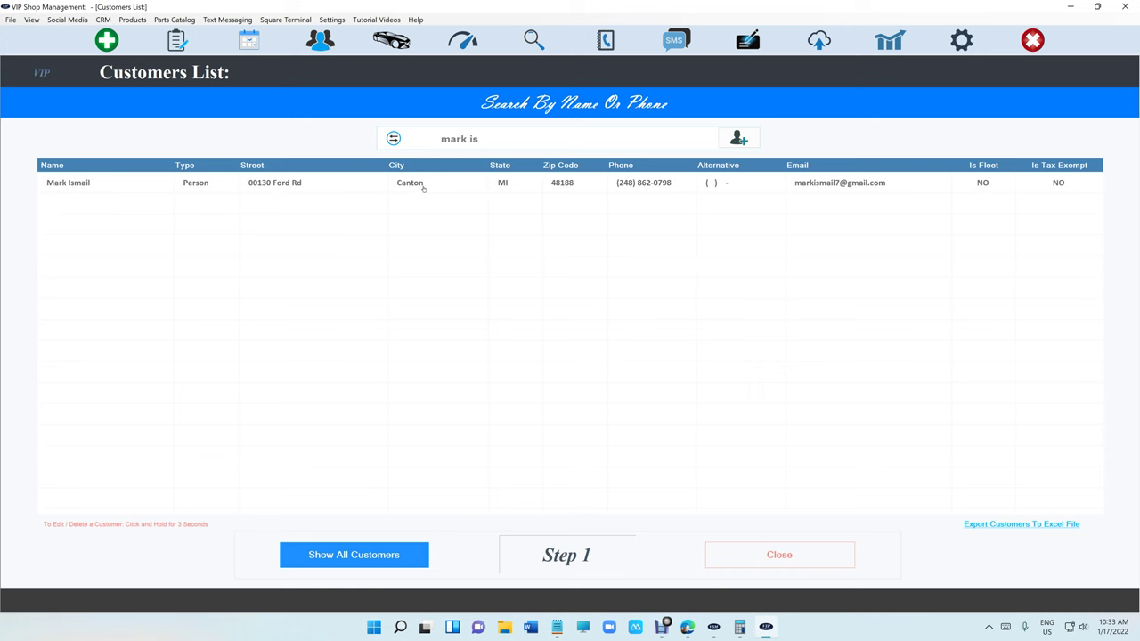
click(424, 184)
click(424, 185)
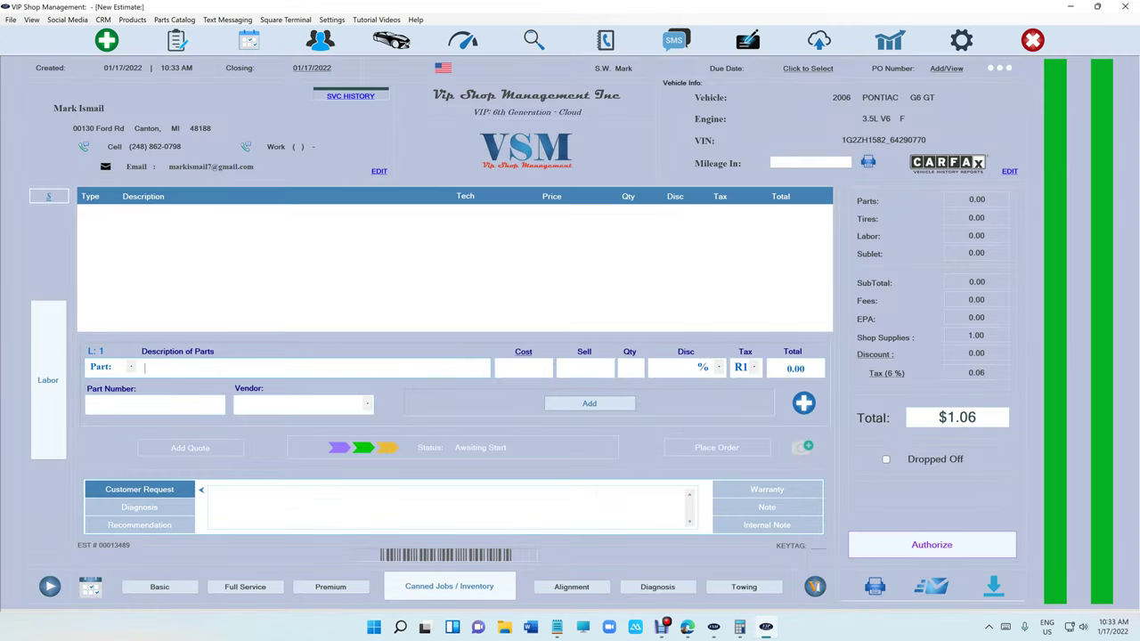
Add basic oil service, wheel alignment and the Alternator canned job, totaling $503.02.
click(160, 588)
click(571, 591)
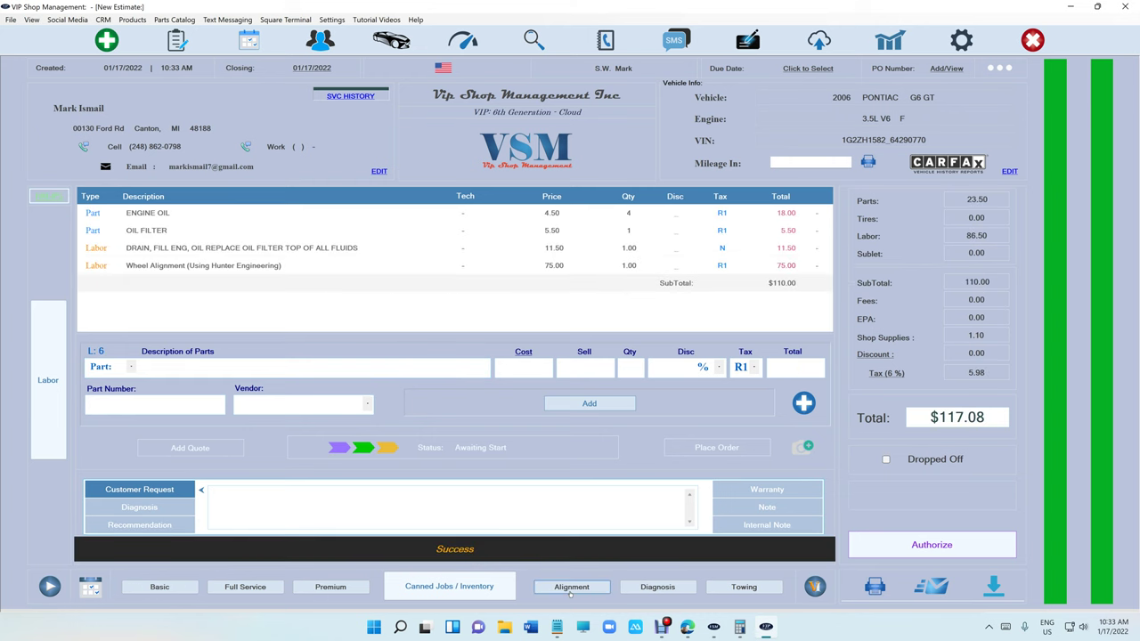
click(445, 586)
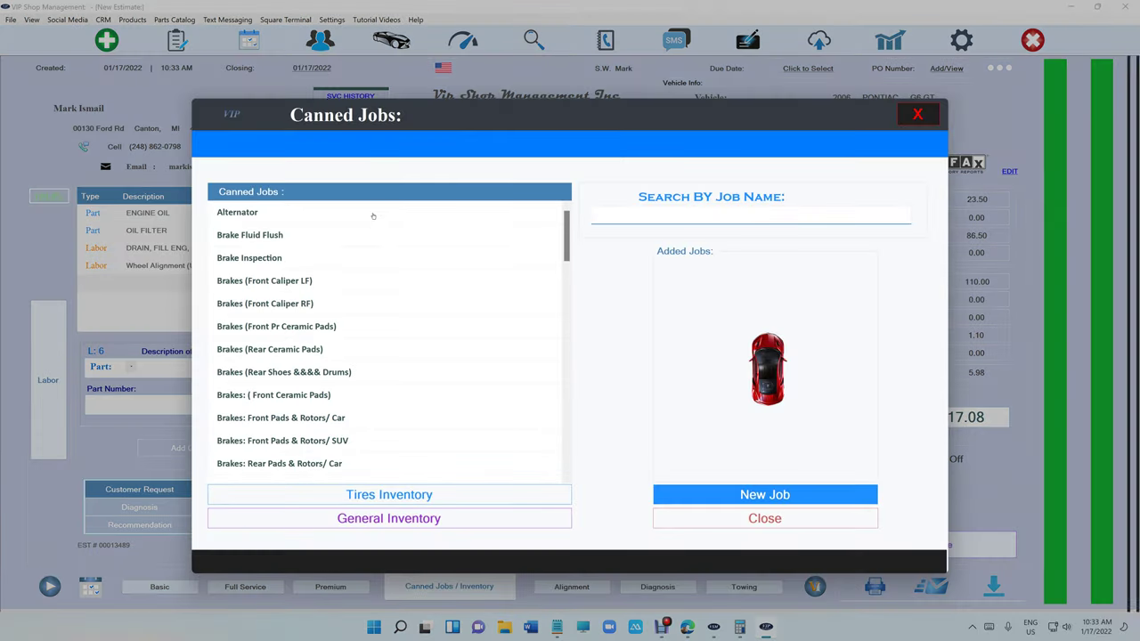
click(373, 215)
click(679, 522)
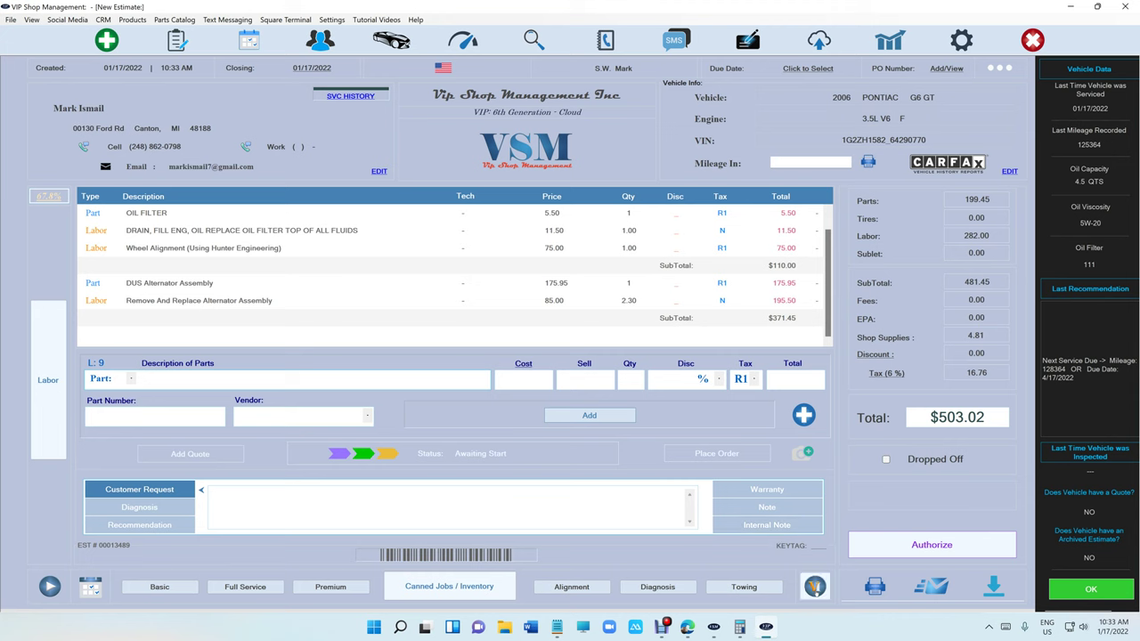
click(815, 586)
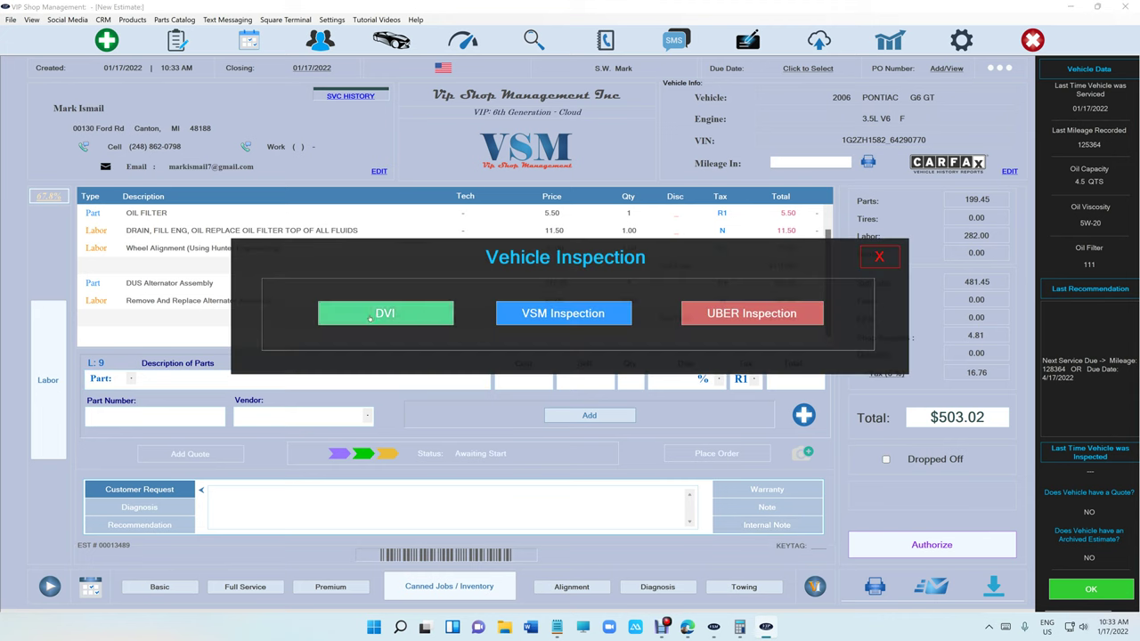
In a DVI, fail Engine Oil and Coolant and pass all other under-hood items.
click(370, 318)
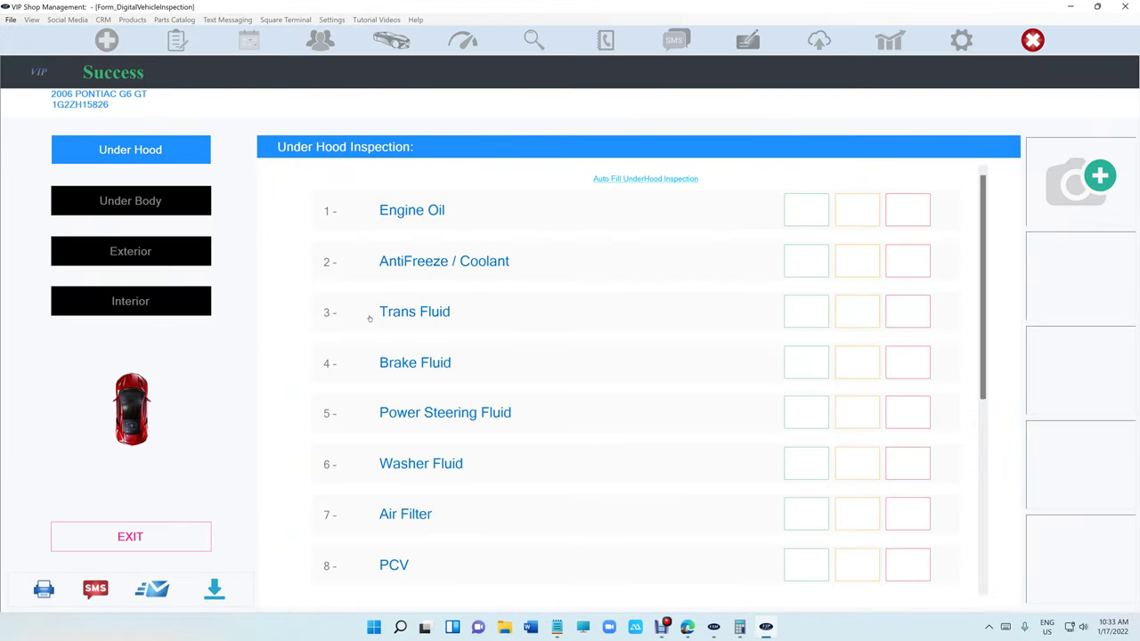
click(921, 213)
click(918, 263)
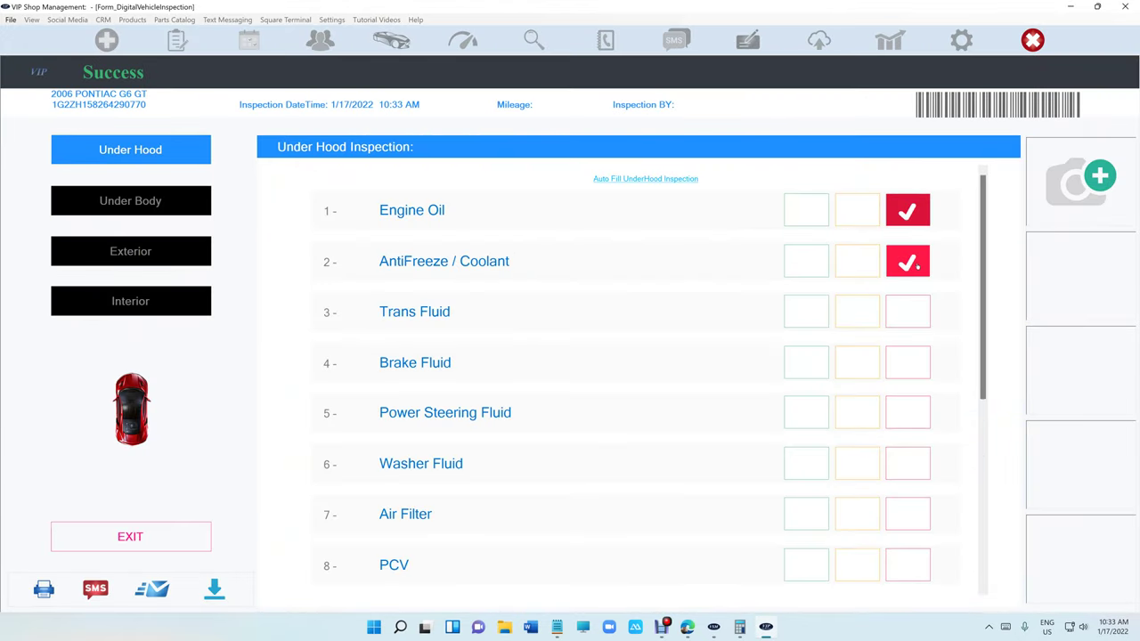
click(679, 180)
scroll(703, 262, down, 5)
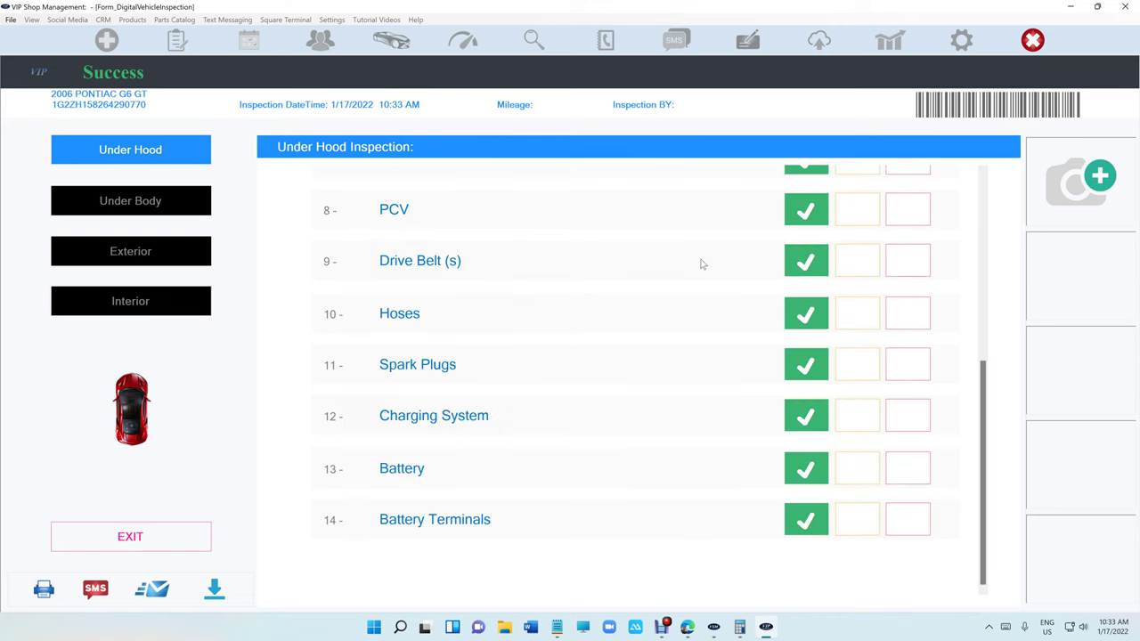
scroll(663, 252, up, 5)
Fail Sway Bar Links and Ball Joints, passing all other under-body items.
click(176, 203)
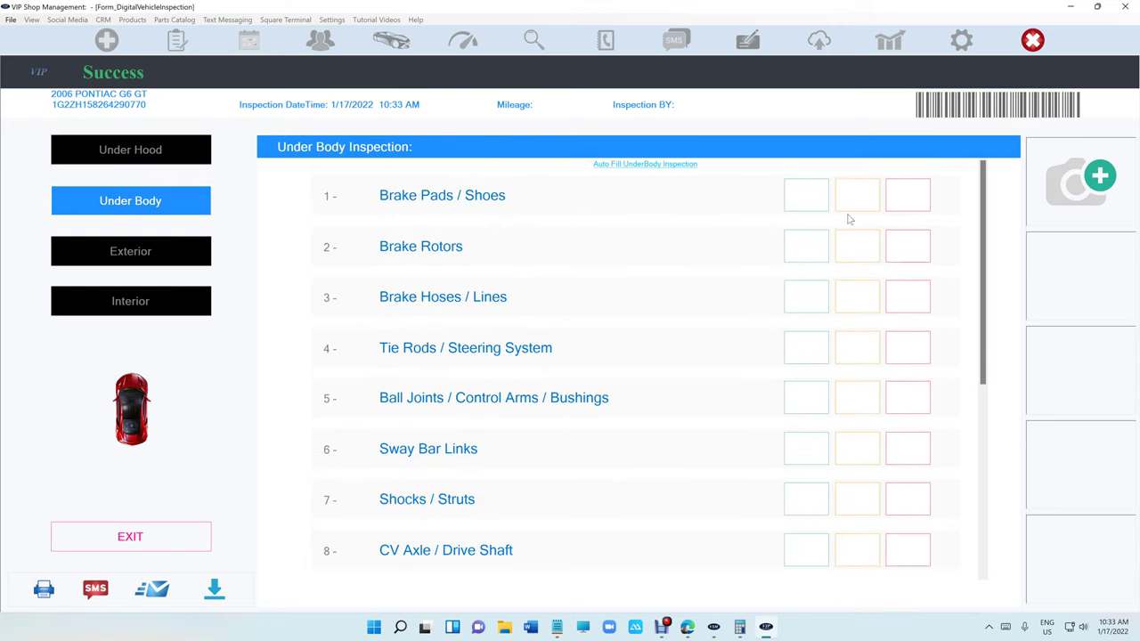
click(907, 448)
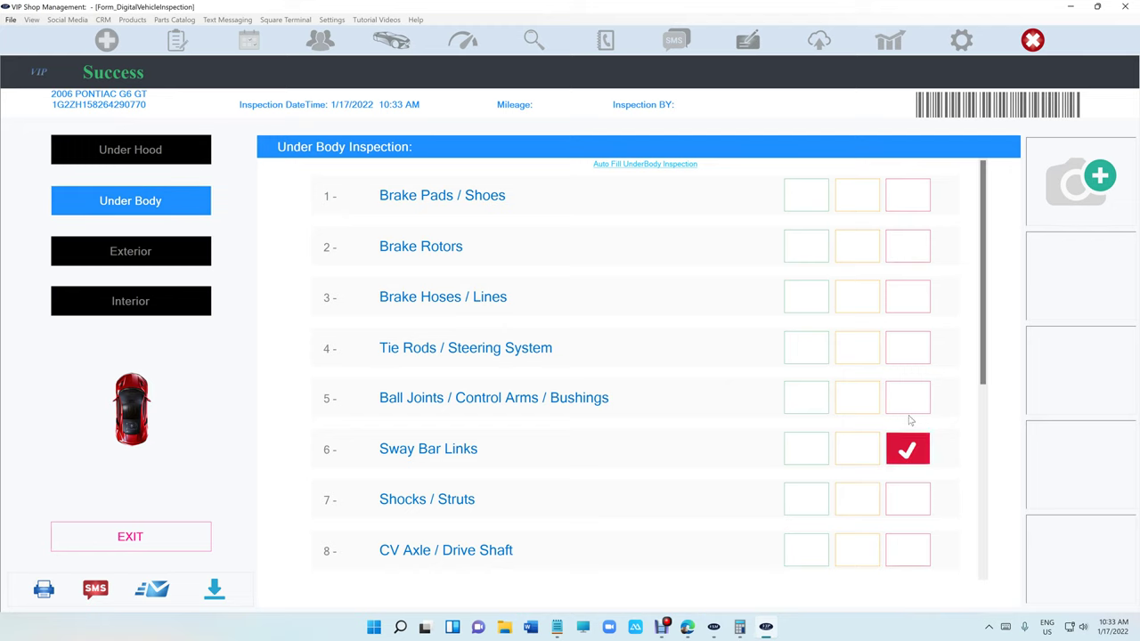
click(907, 399)
click(695, 165)
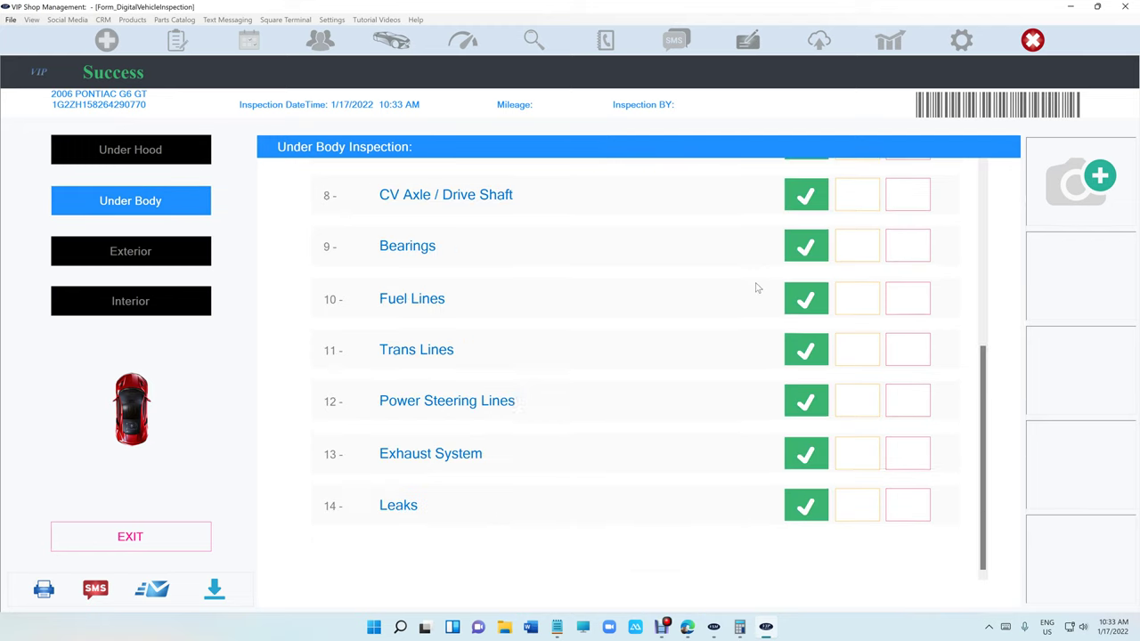
scroll(757, 287, up, 5)
Pass all exterior and interior items and auto-populate the failed-items summary.
click(160, 253)
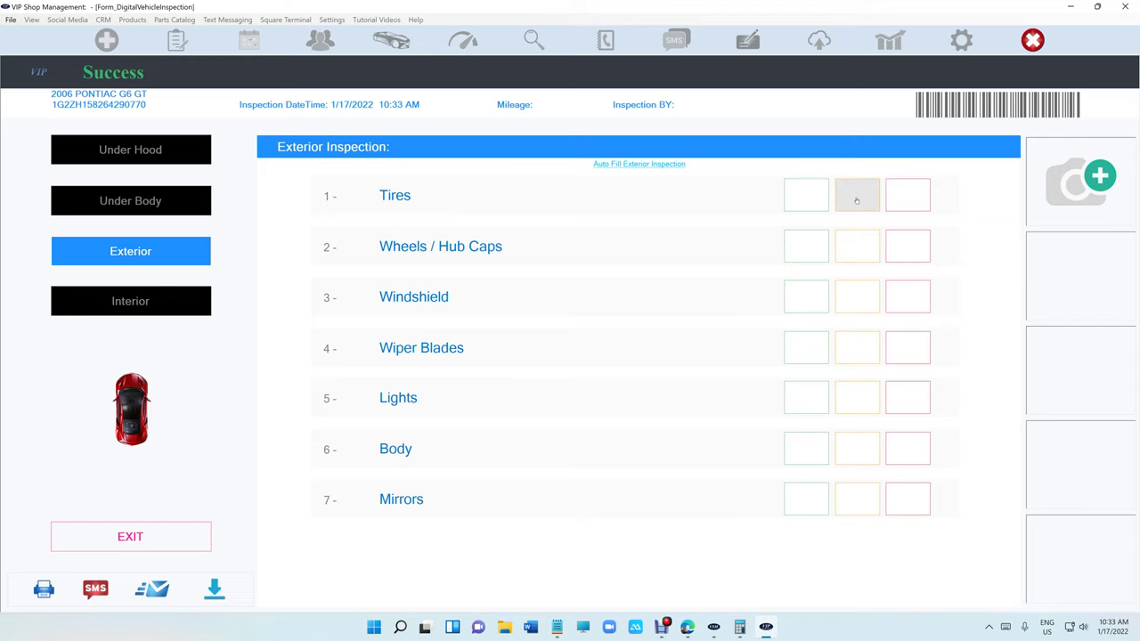
click(635, 164)
click(180, 295)
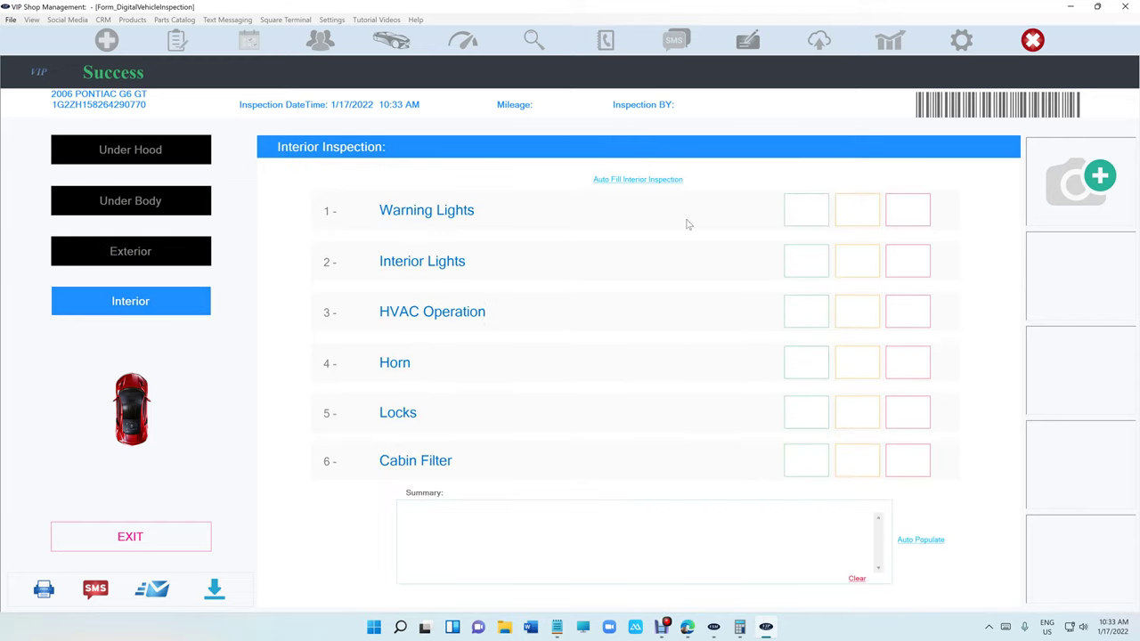
click(628, 181)
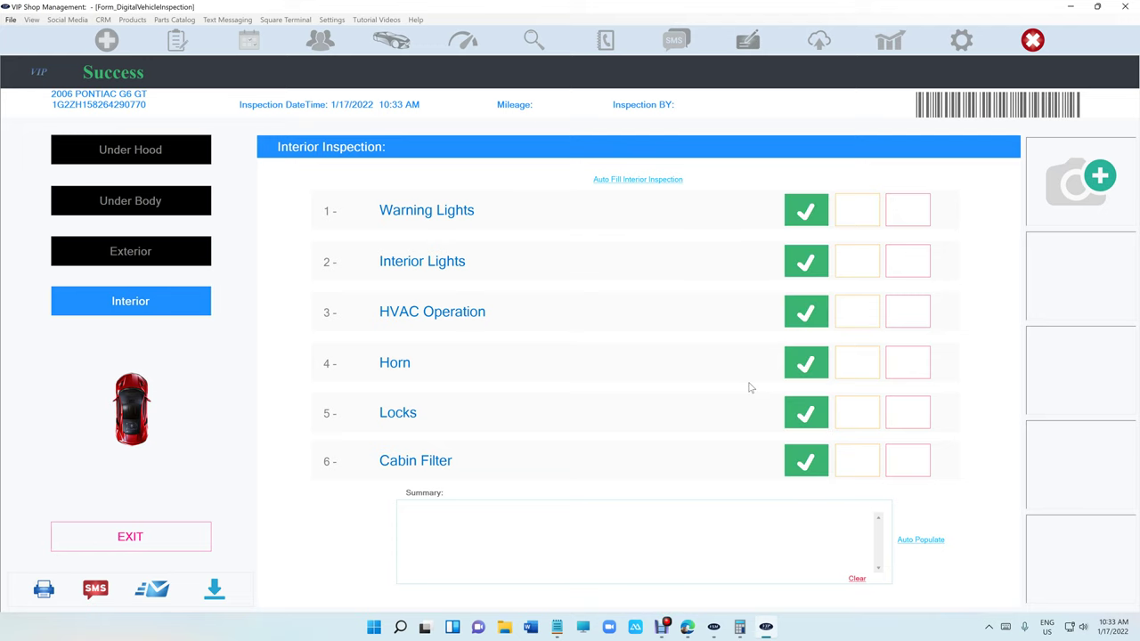
click(917, 540)
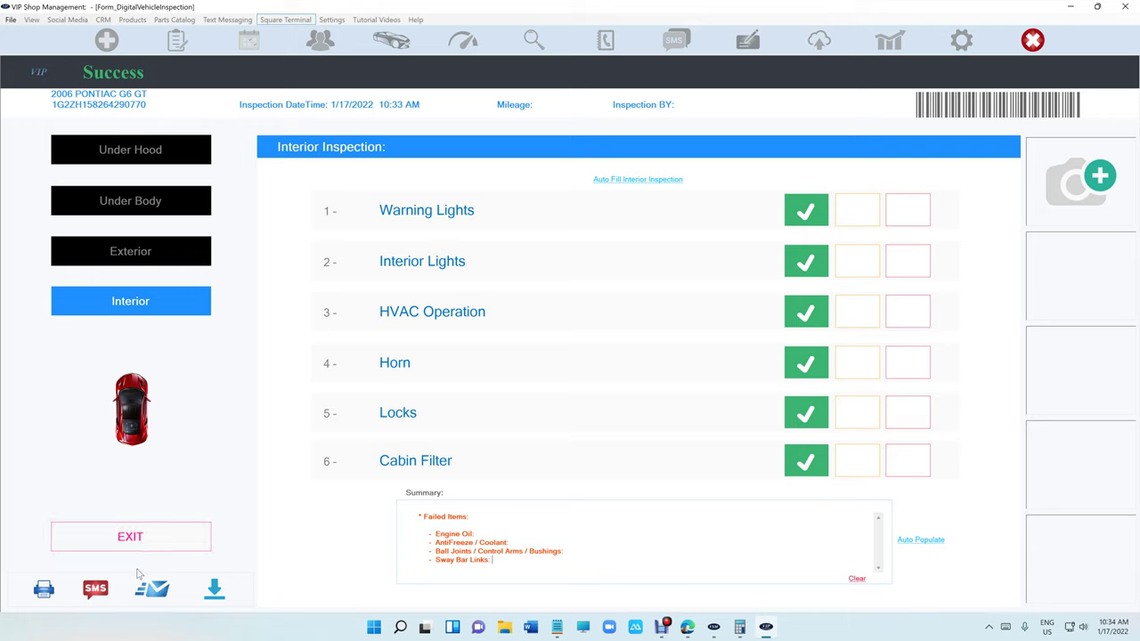
click(43, 590)
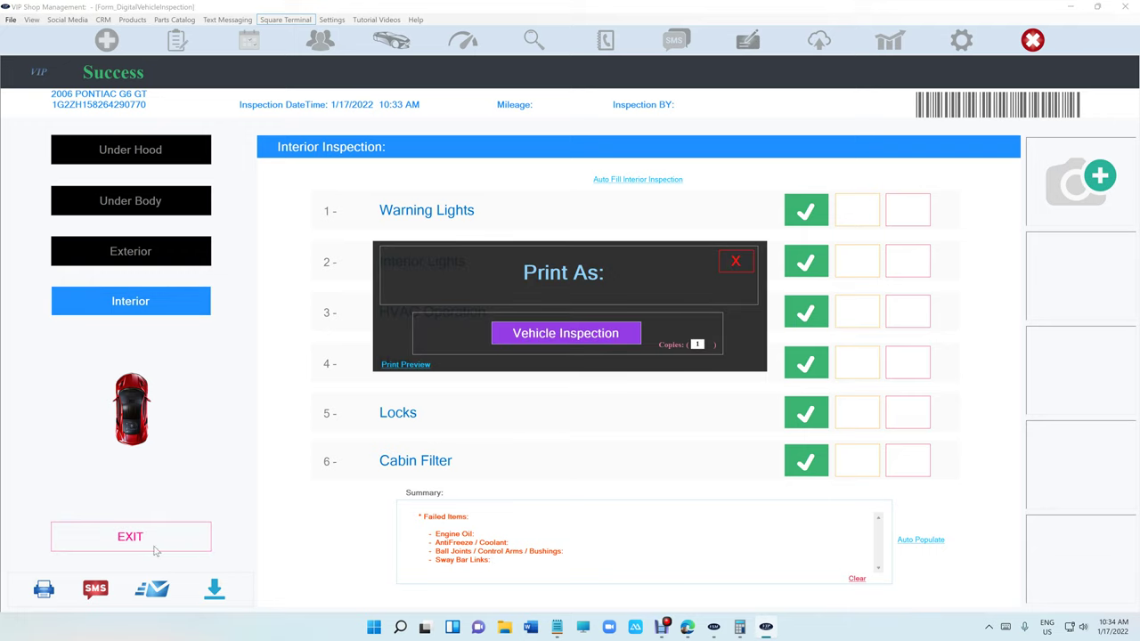
click(415, 366)
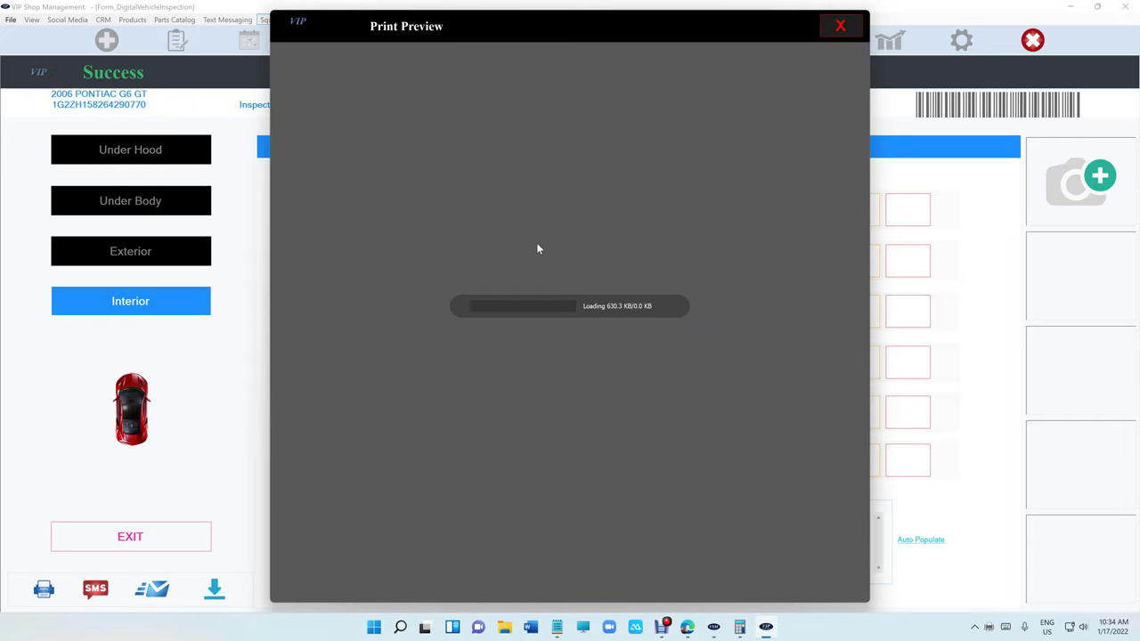
scroll(537, 250, down, 3)
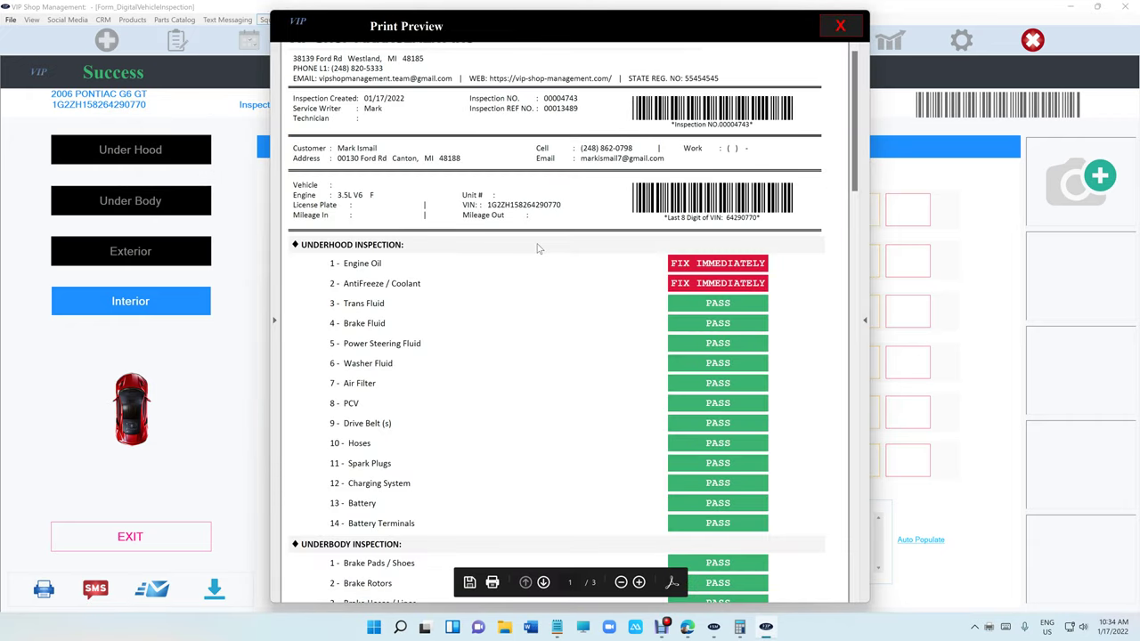
scroll(537, 250, down, 15)
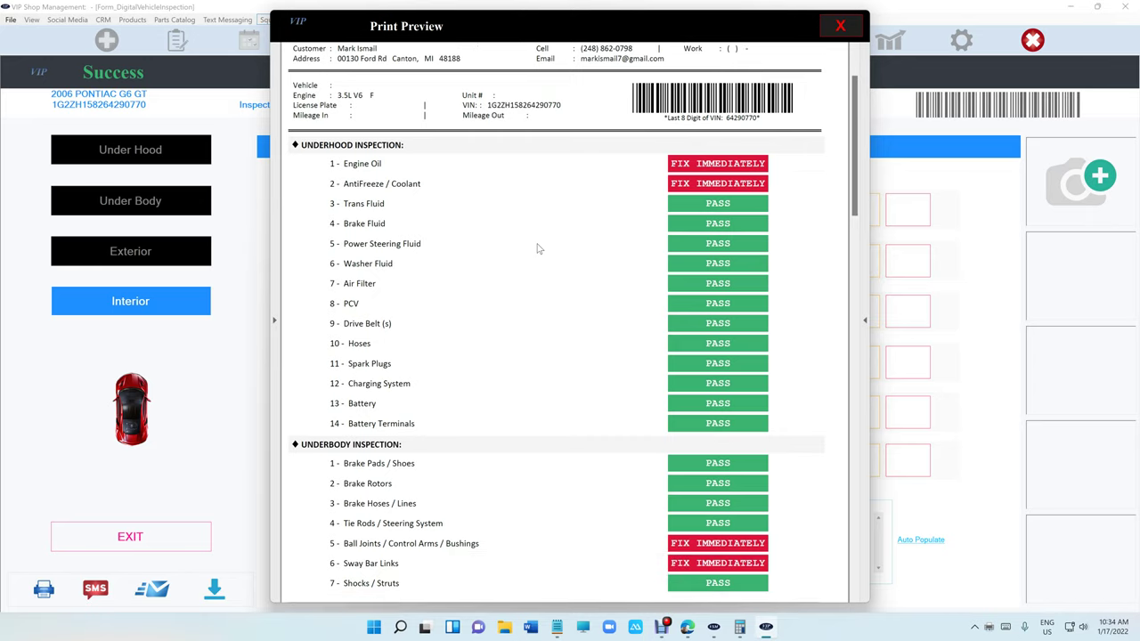
scroll(537, 249, down, 15)
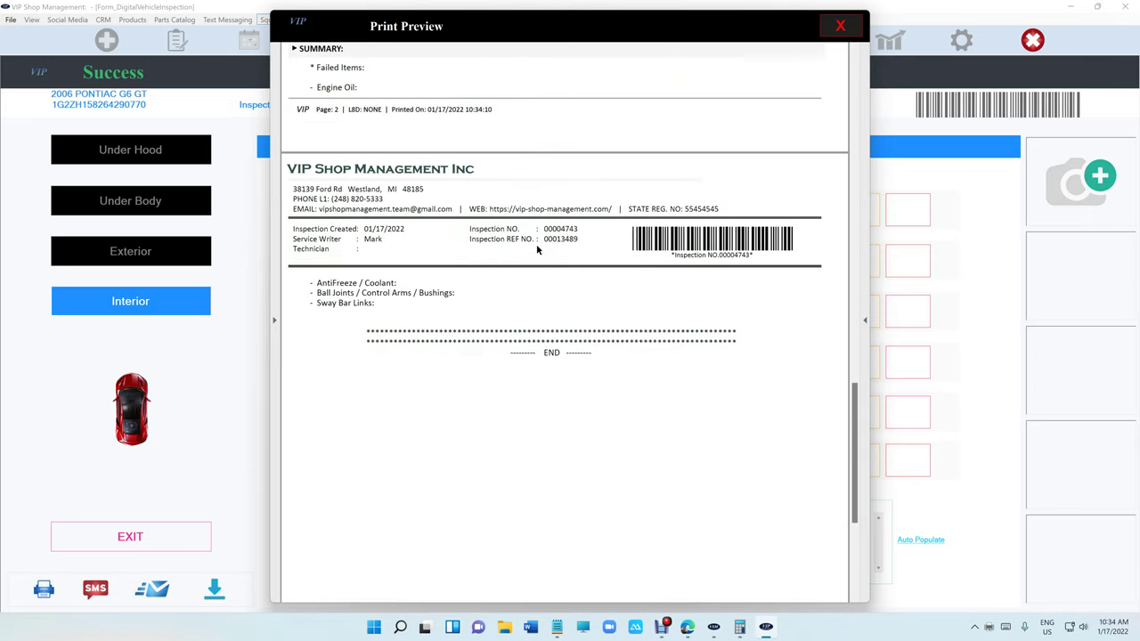
scroll(537, 249, up, 20)
scroll(537, 249, up, 20)
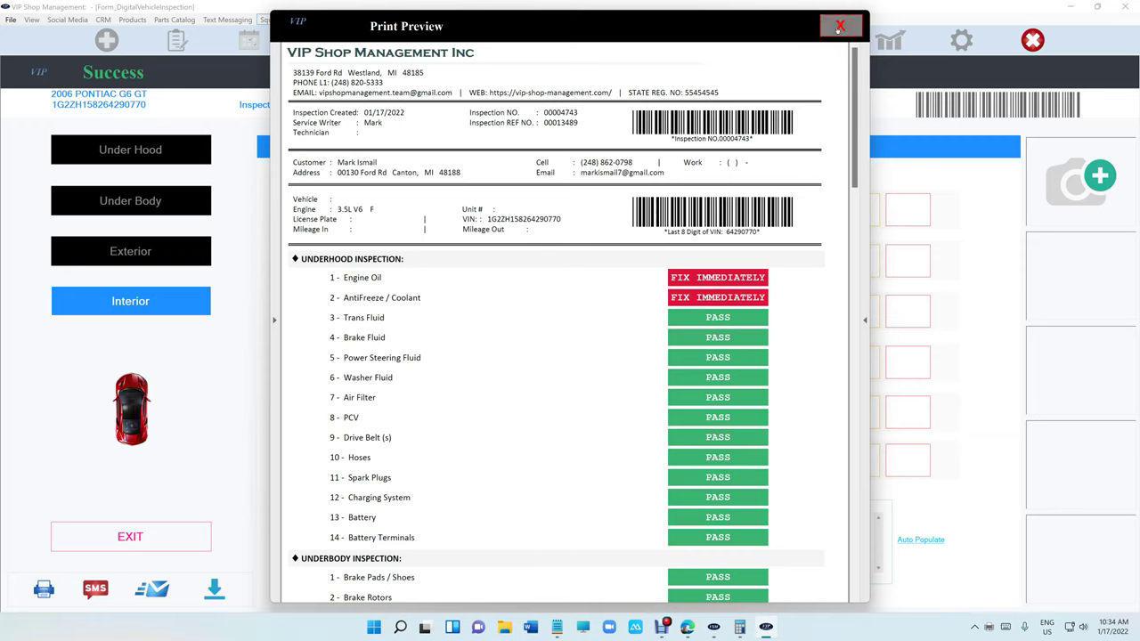
click(840, 27)
Record mileage 136254 and authorize the $503.02 estimate.
click(206, 541)
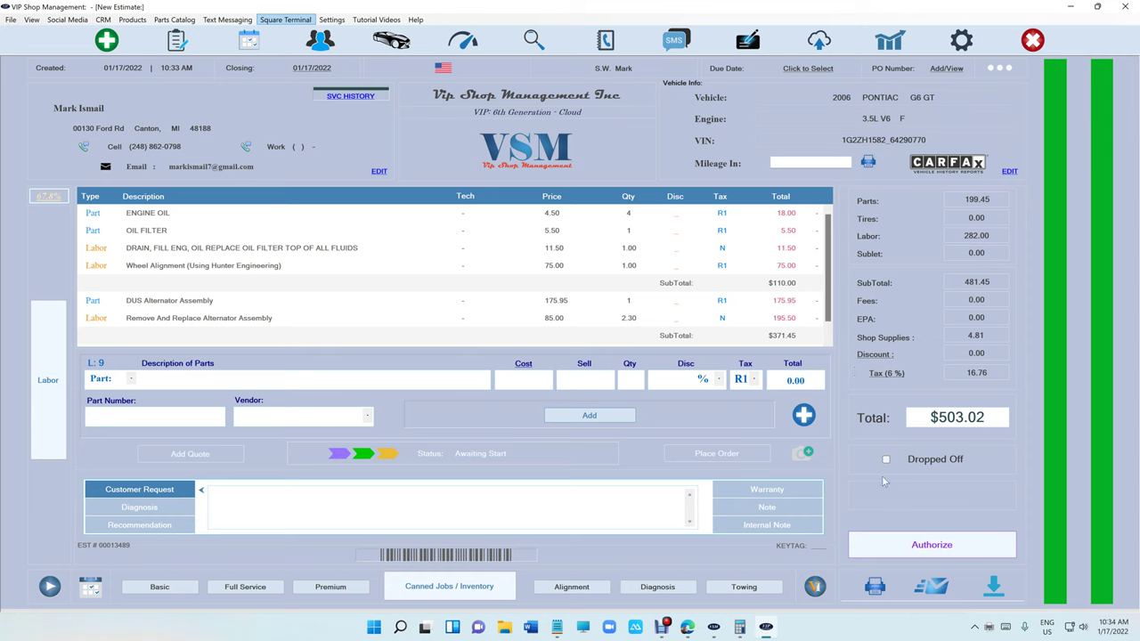
text(136254)
click(930, 545)
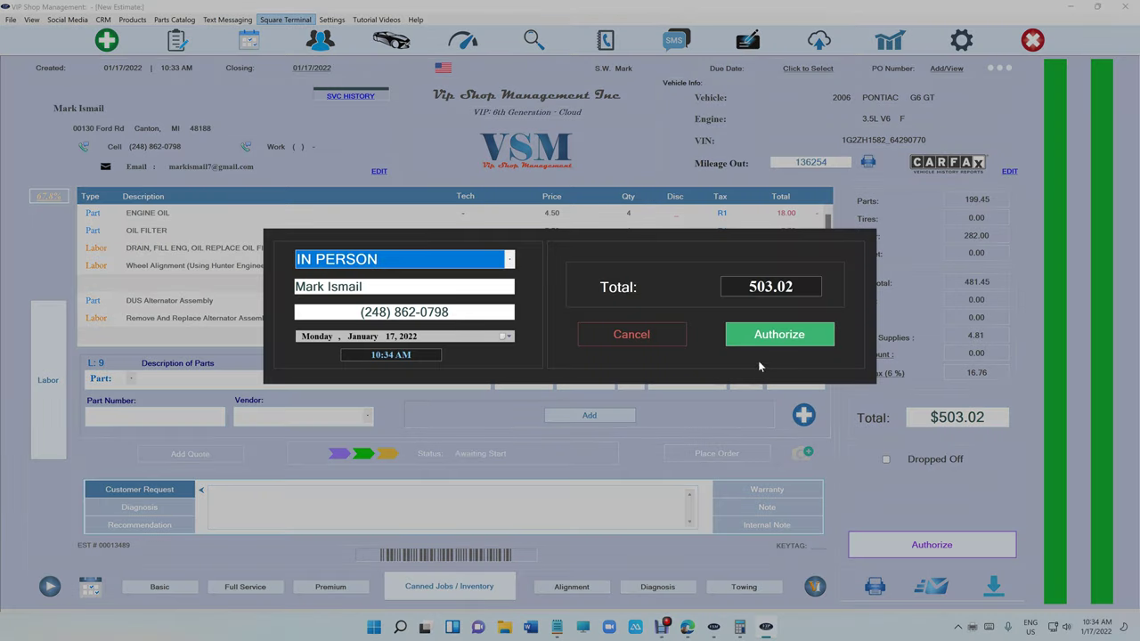
click(752, 346)
Pay the invoice in full with cash, then sign out.
click(904, 546)
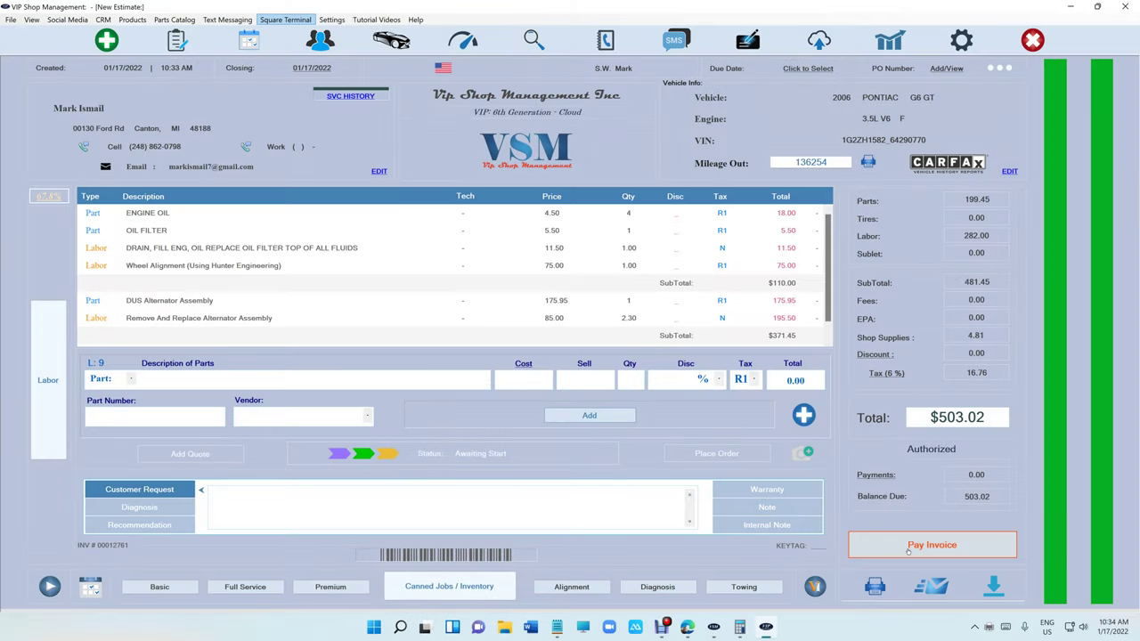
click(401, 385)
click(685, 398)
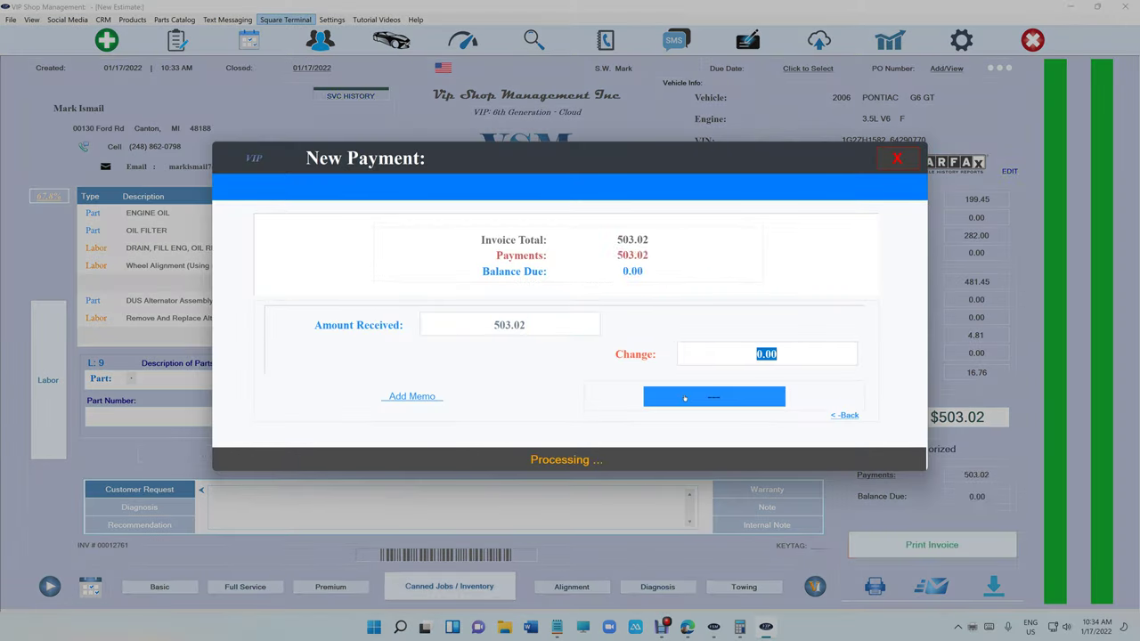
click(897, 158)
click(1033, 41)
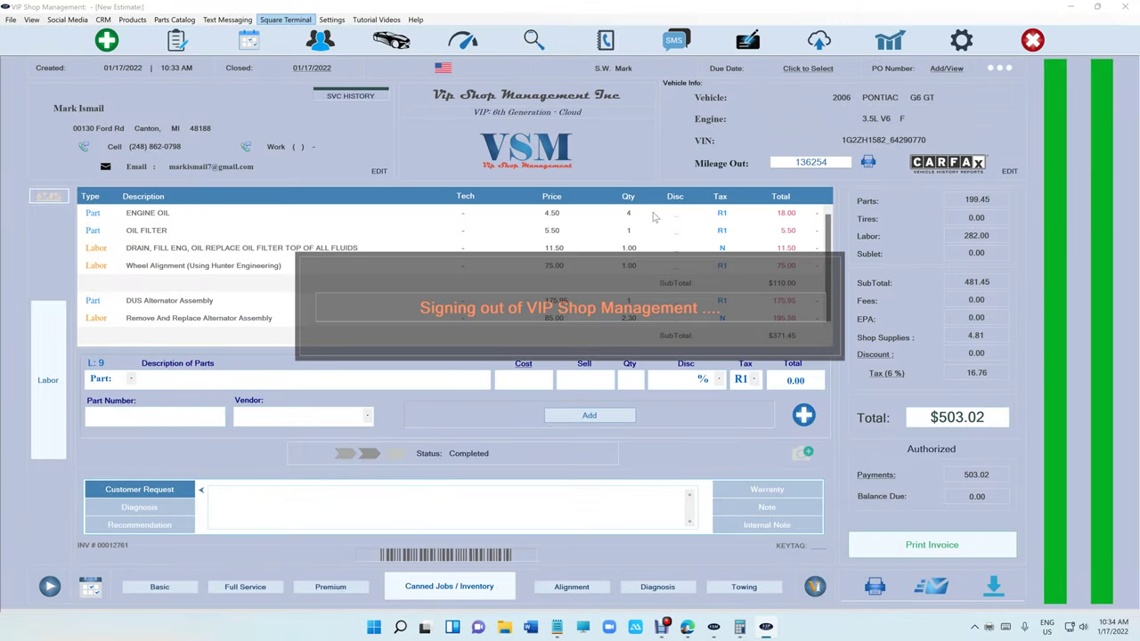